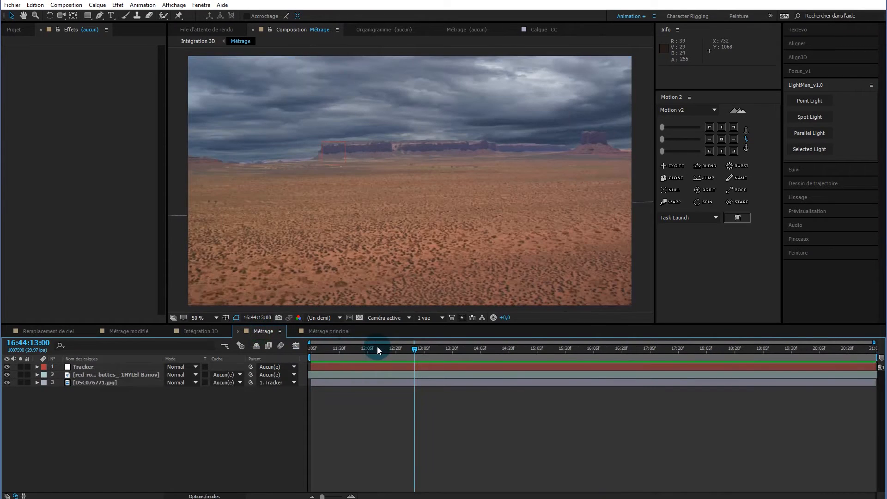
# Play and scrub through the Métrage composition to review the desert footage with its replaced sky
pyautogui.moveTo(377, 347); pyautogui.dragTo(308, 347)
pyautogui.press('space')
pyautogui.moveTo(380, 348); pyautogui.dragTo(592, 356)
pyautogui.click(95, 375)
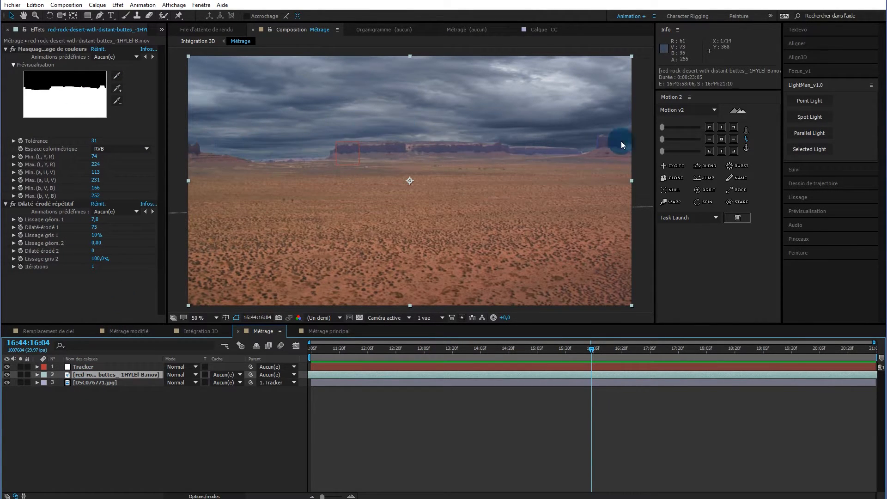
# In the Intégration 3D composition, cut the Exposition, Teinte and Courbes effects from the Métrage layer
pyautogui.click(204, 331)
pyautogui.moveTo(329, 348); pyautogui.dragTo(301, 378)
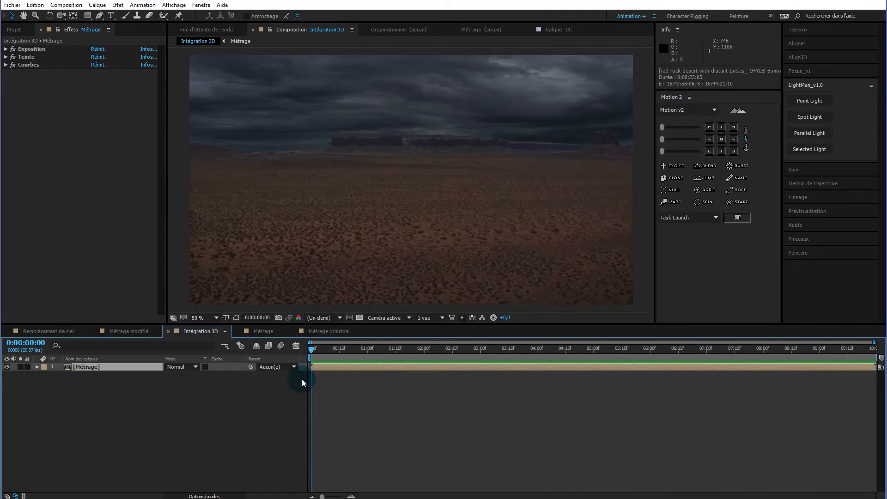
pyautogui.click(82, 421)
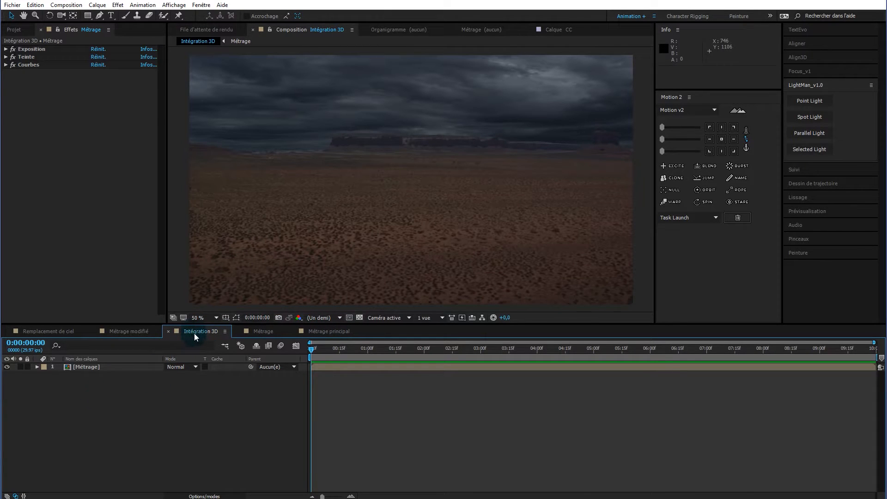
pyautogui.click(105, 366)
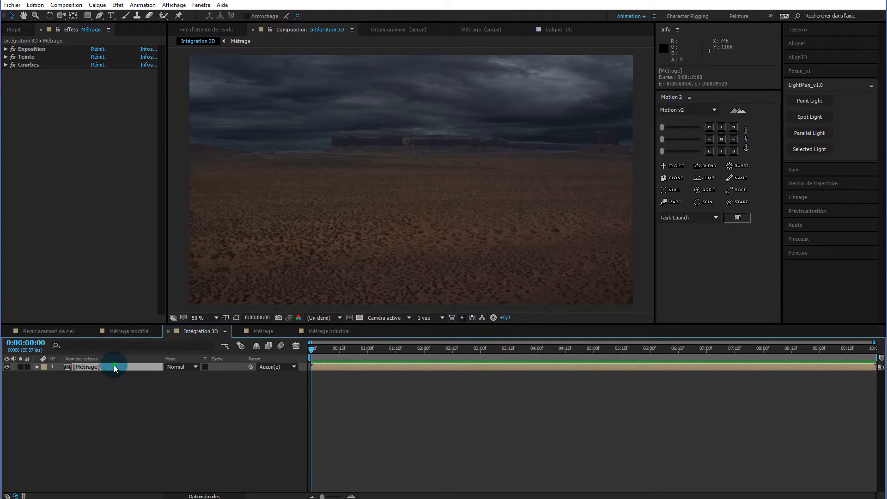
pyautogui.click(29, 49)
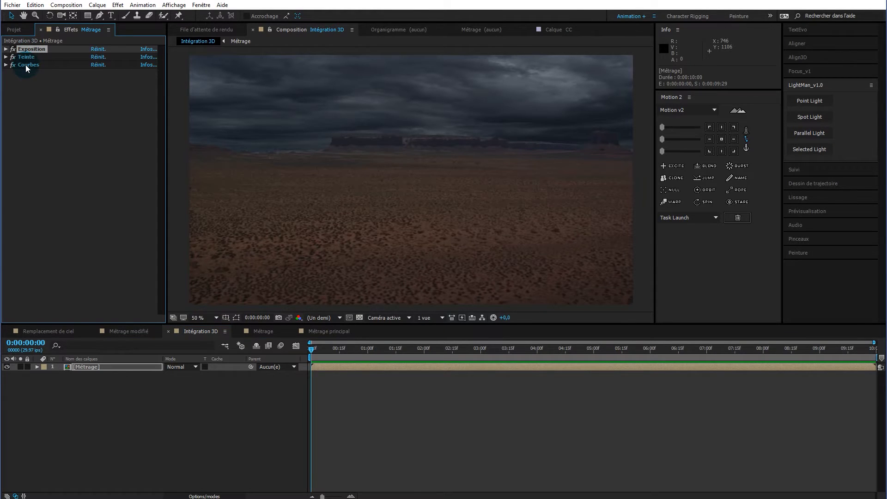
pyautogui.keyDown('shift'); pyautogui.click(26, 64); pyautogui.keyUp('shift')
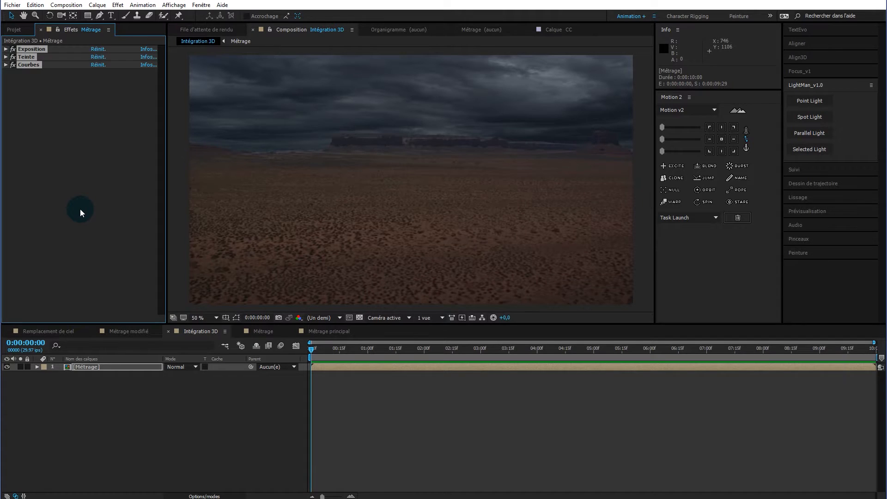
pyautogui.press('Delete')
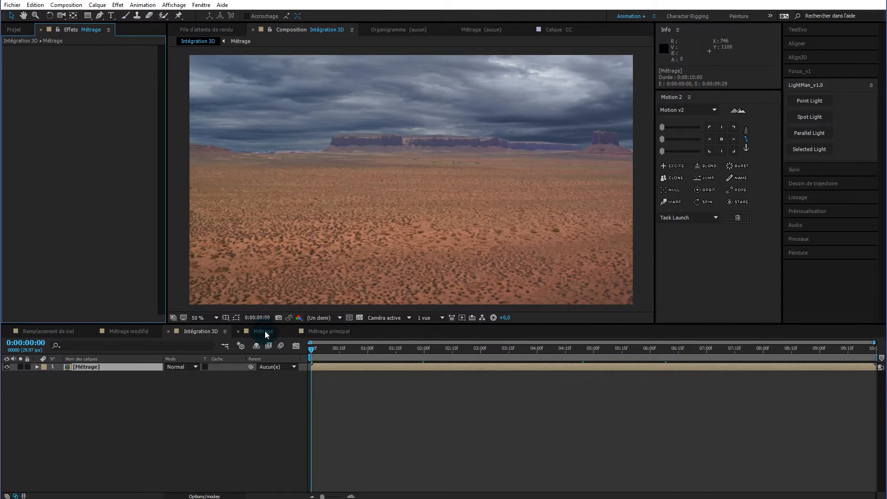
# Create a new adjustment layer above the Tracker layer in the Métrage composition
pyautogui.click(263, 331)
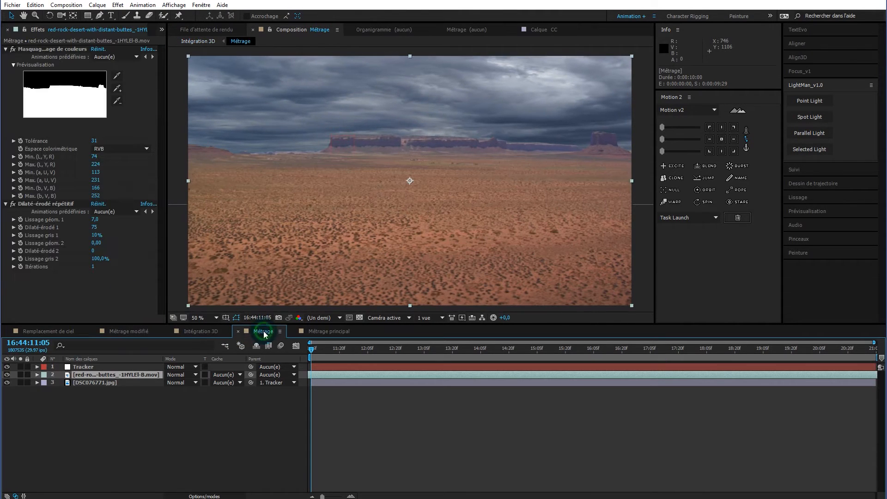
pyautogui.click(150, 404)
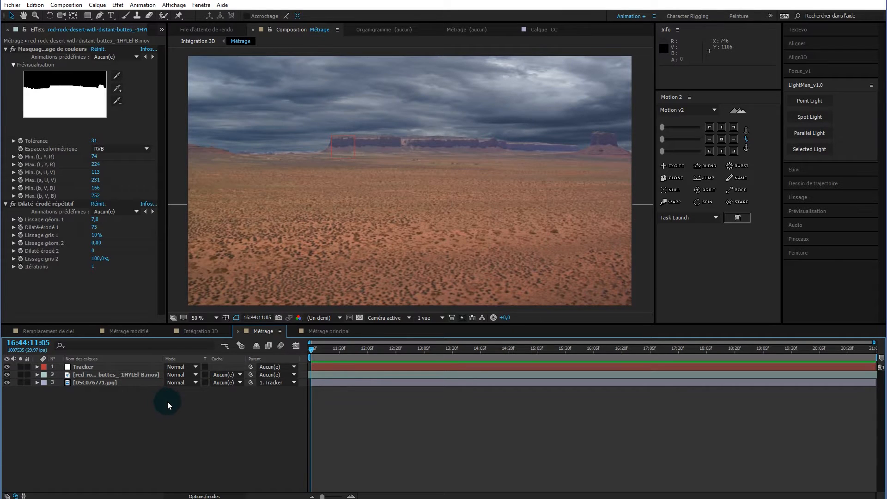
pyautogui.rightClick(167, 401)
pyautogui.moveTo(181, 407)
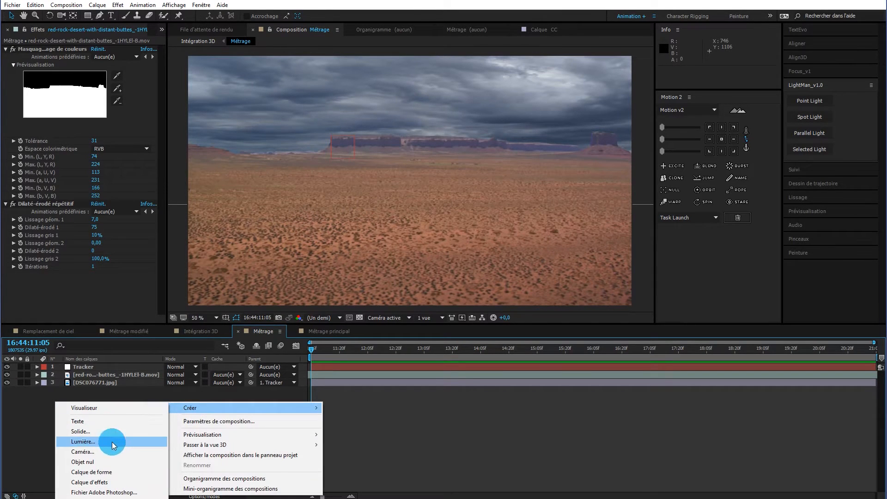
pyautogui.click(103, 482)
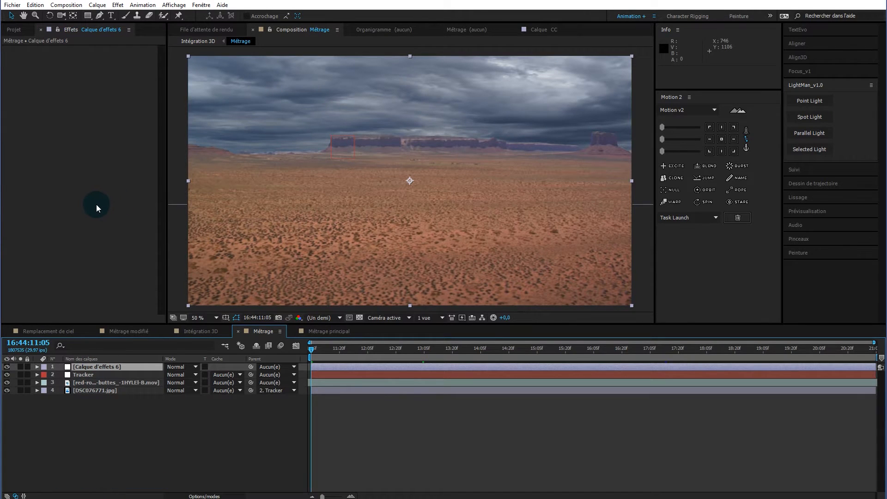
# Paste the Exposition, Teinte and Courbes effects onto the new adjustment layer and collapse their settings
pyautogui.hotkey('ctrl', 'v')
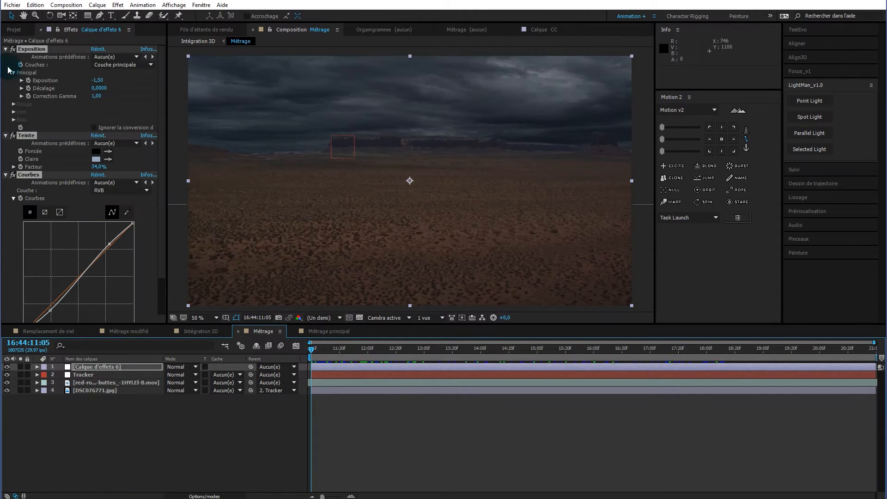
pyautogui.click(6, 49)
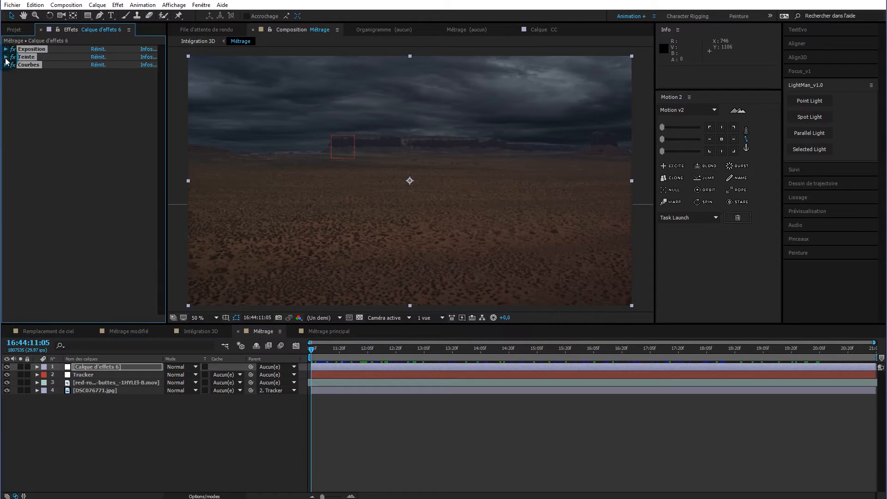
pyautogui.click(26, 143)
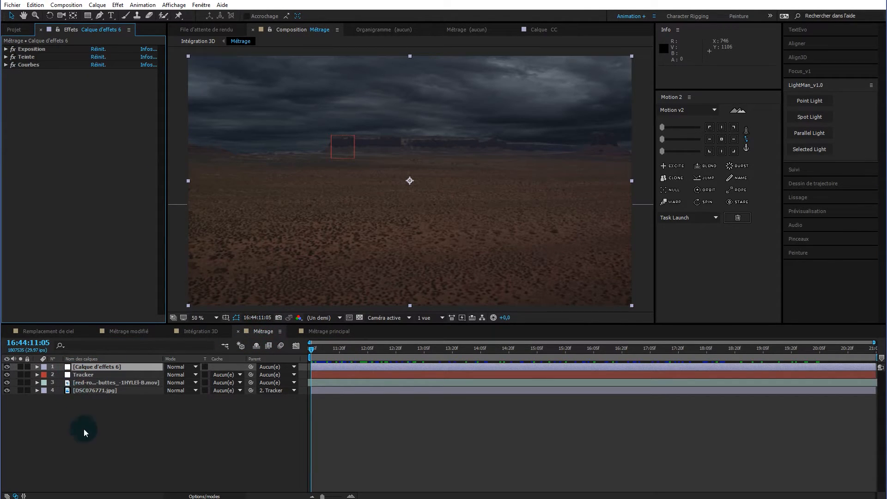
# Check the darkened Métrage layer at the first frame of the Intégration 3D composition
pyautogui.click(199, 330)
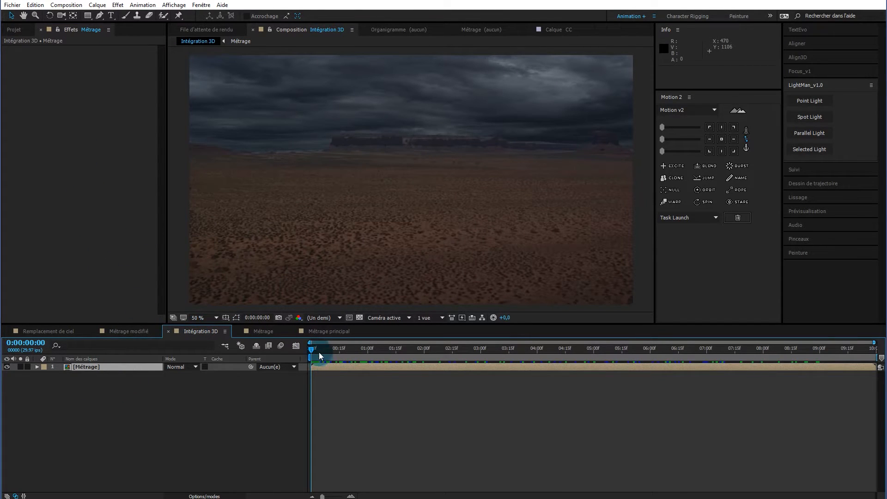
pyautogui.click(79, 177)
pyautogui.moveTo(310, 355); pyautogui.dragTo(259, 375)
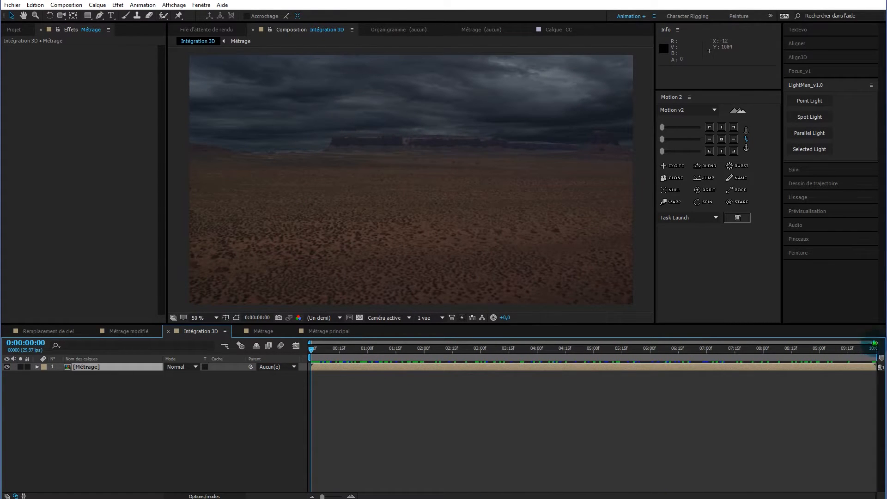
pyautogui.moveTo(872, 342); pyautogui.dragTo(880, 343)
pyautogui.click(185, 406)
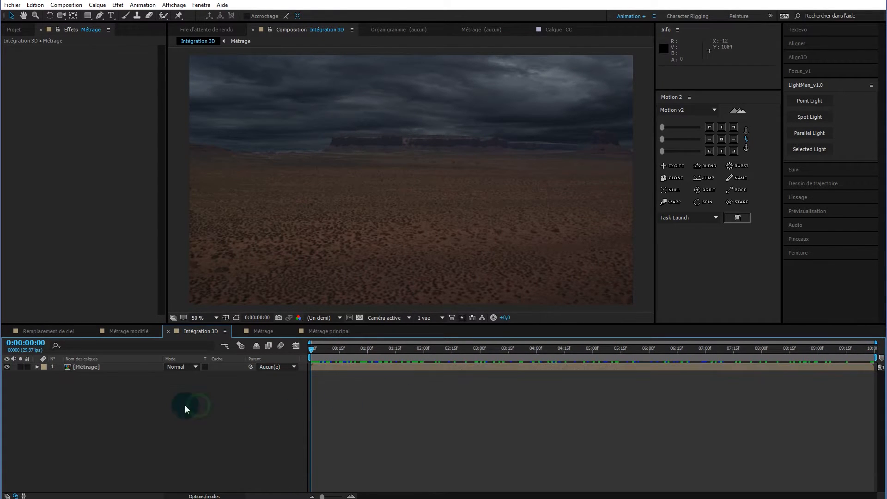
pyautogui.click(118, 366)
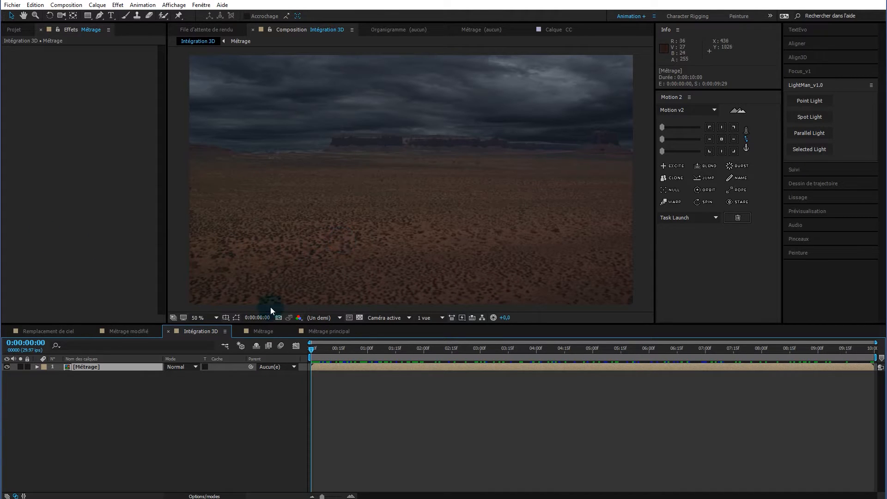
# Duplicate the red-rock desert video layer in the Métrage composition and move the copy above the adjustment layer
pyautogui.click(264, 332)
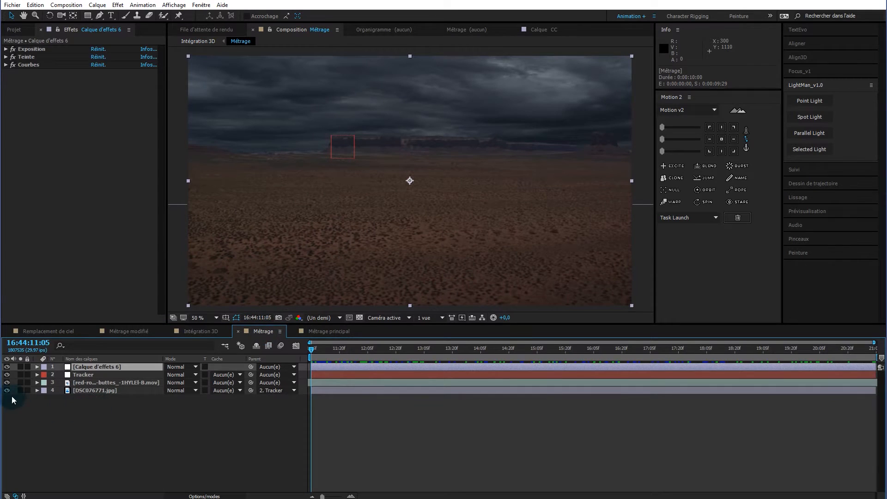
pyautogui.click(87, 381)
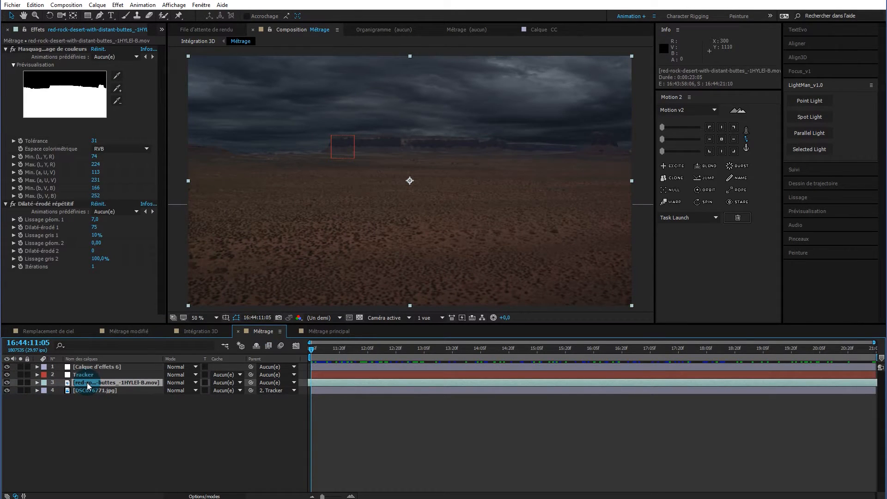
pyautogui.hotkey('ctrl', 'd')
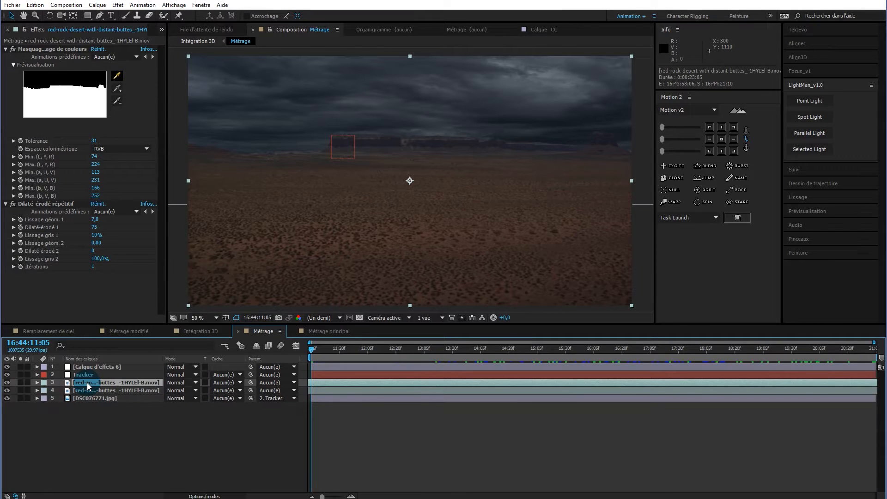
pyautogui.moveTo(87, 382); pyautogui.dragTo(87, 364)
# Hide every layer below the duplicated desert video and delete the copy's colour-range key and Dilaté-érodé répétitif effects
pyautogui.moveTo(7, 374); pyautogui.dragTo(8, 400)
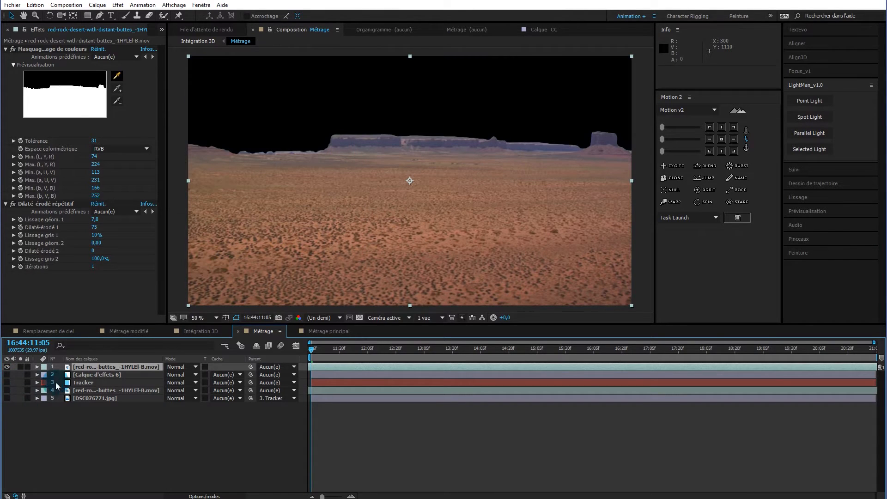
pyautogui.click(78, 368)
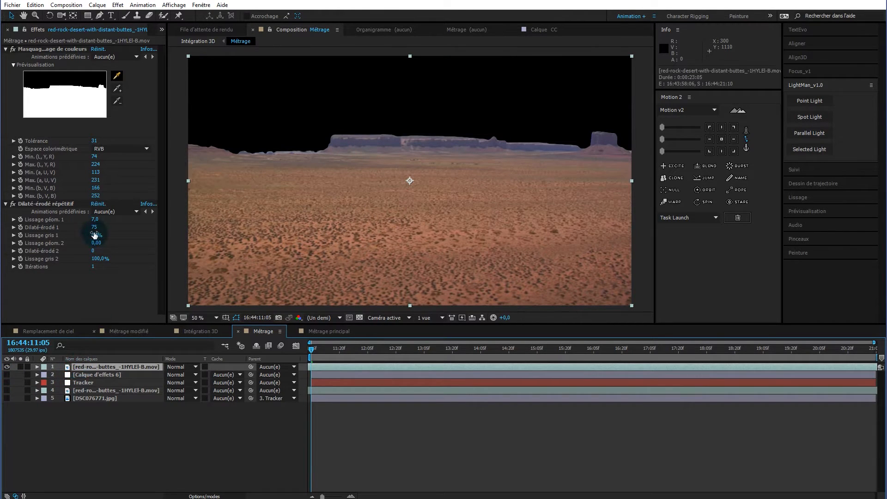
pyautogui.click(33, 49)
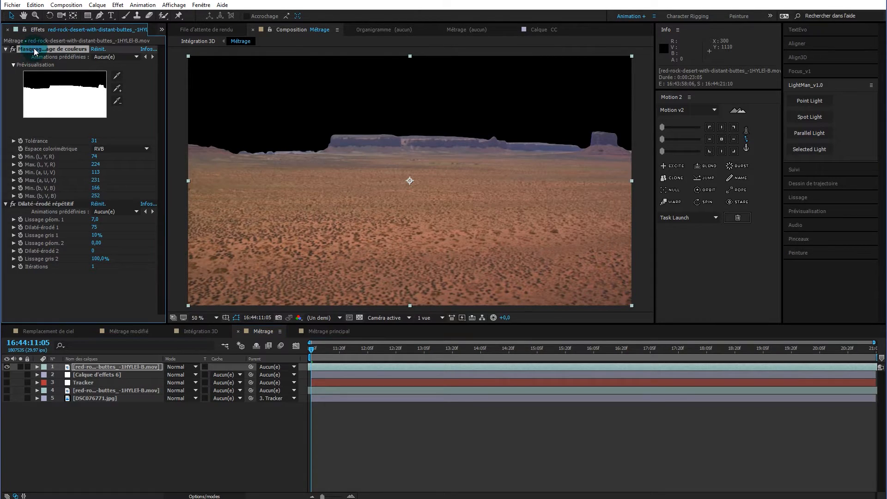
pyautogui.click(27, 205)
pyautogui.press('Delete')
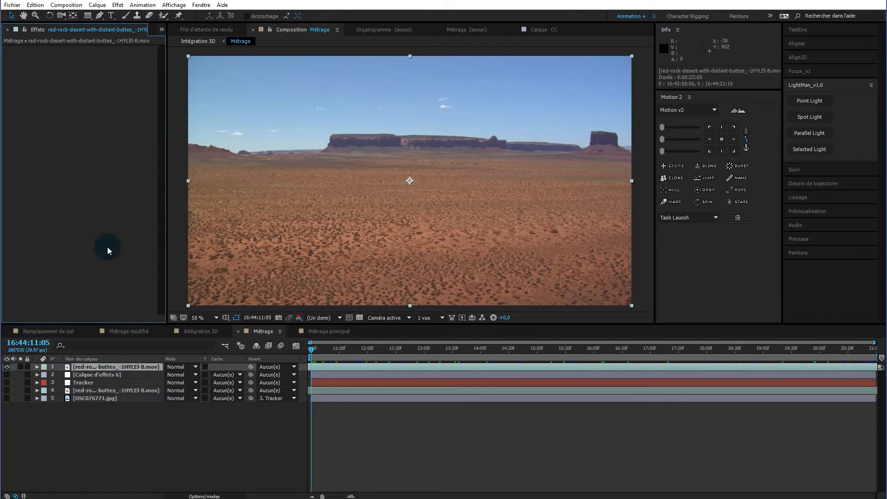
# Apply the Plus net sharpening effect to the duplicated desert video and set its intensity to 103
pyautogui.rightClick(101, 161)
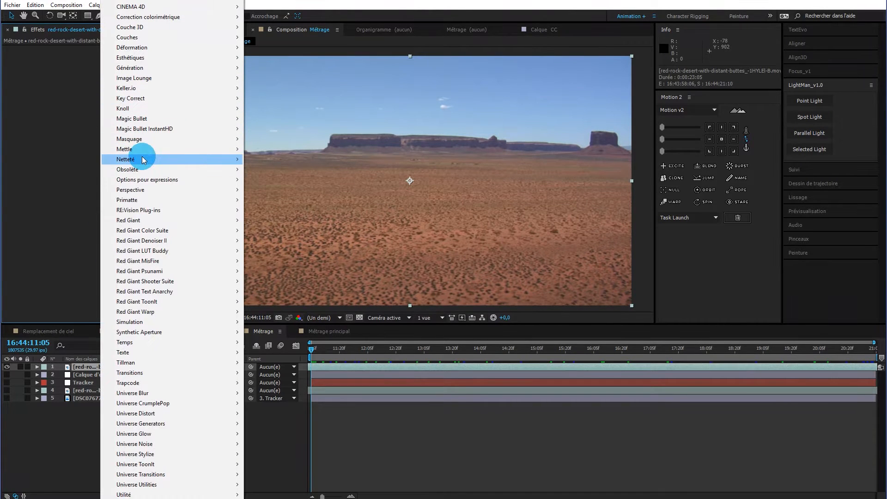
pyautogui.moveTo(165, 159)
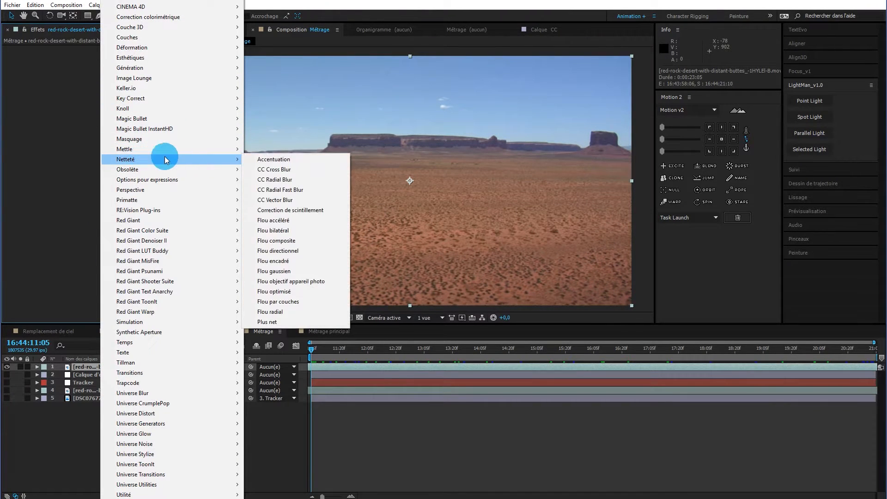
pyautogui.click(280, 322)
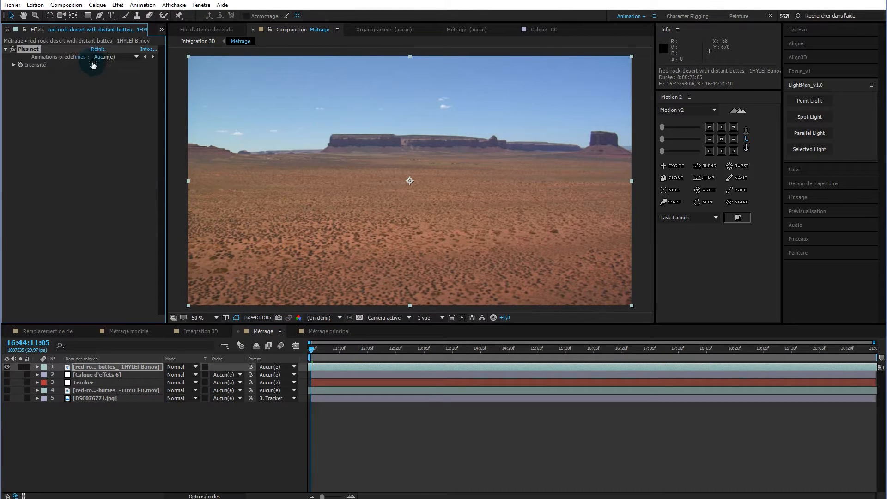
pyautogui.moveTo(92, 64); pyautogui.dragTo(140, 65)
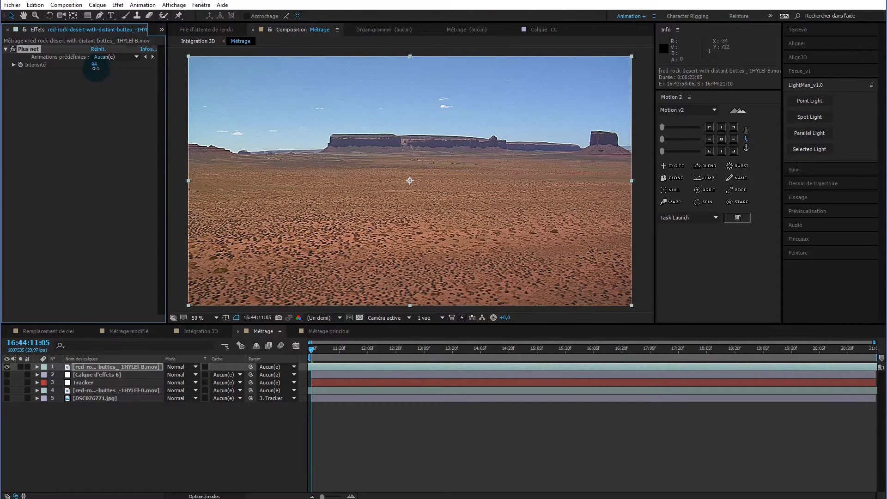
pyautogui.moveTo(95, 68); pyautogui.dragTo(100, 68)
# Add a Courbes effect to the duplicated desert video, shape a slight S-curve for more contrast, and collapse its settings
pyautogui.rightClick(83, 104)
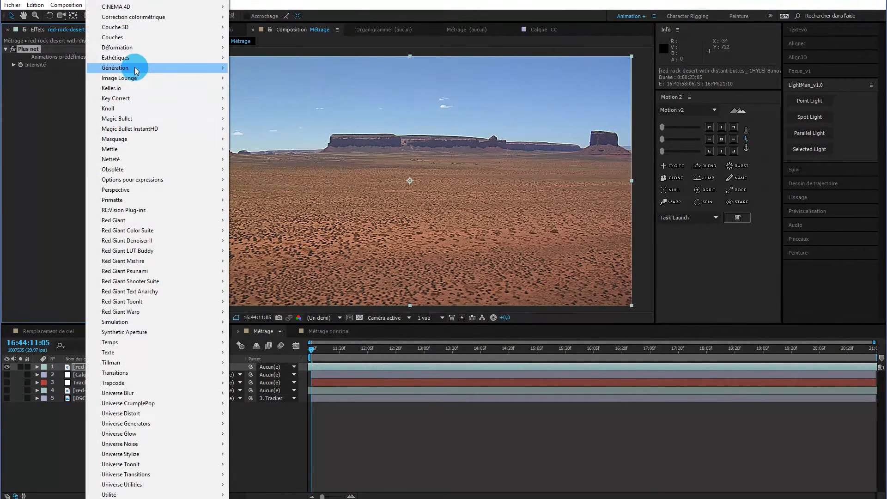
pyautogui.moveTo(188, 16)
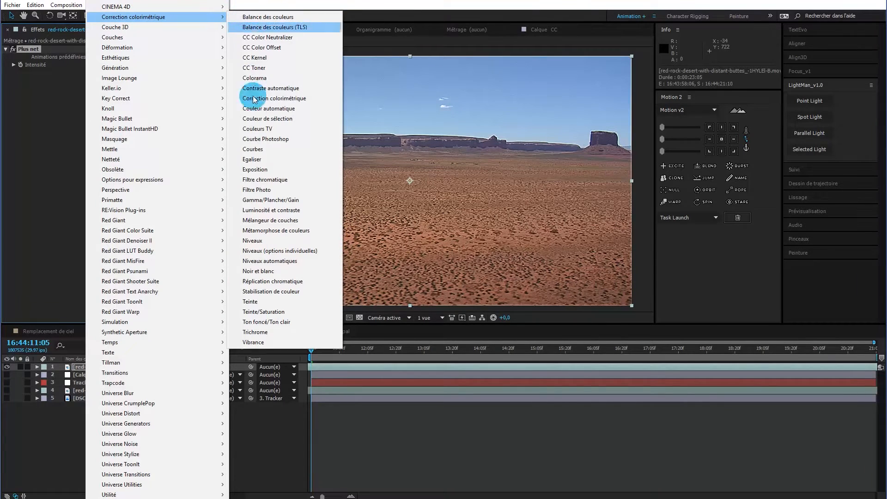
pyautogui.click(253, 149)
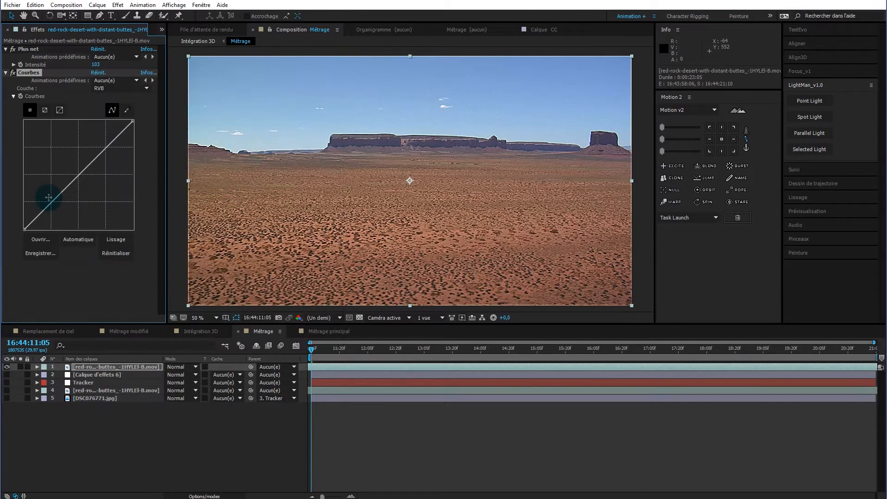
pyautogui.moveTo(54, 199); pyautogui.dragTo(58, 201)
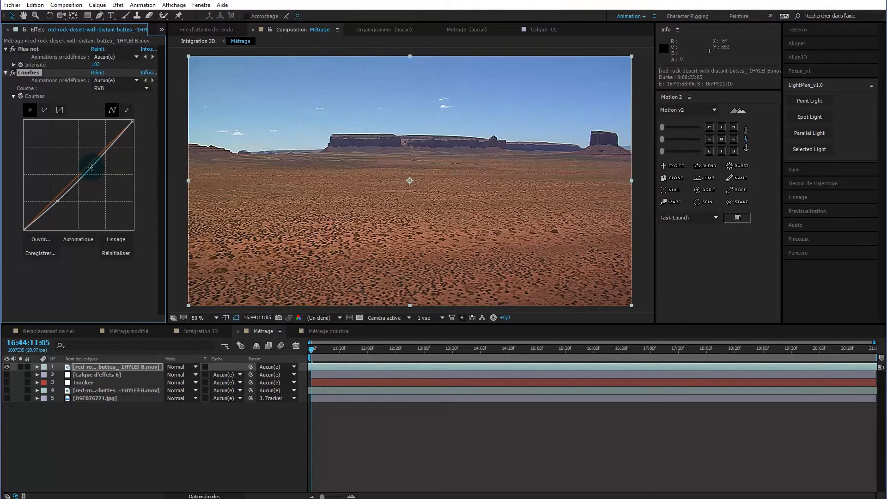
pyautogui.moveTo(101, 157); pyautogui.dragTo(103, 146)
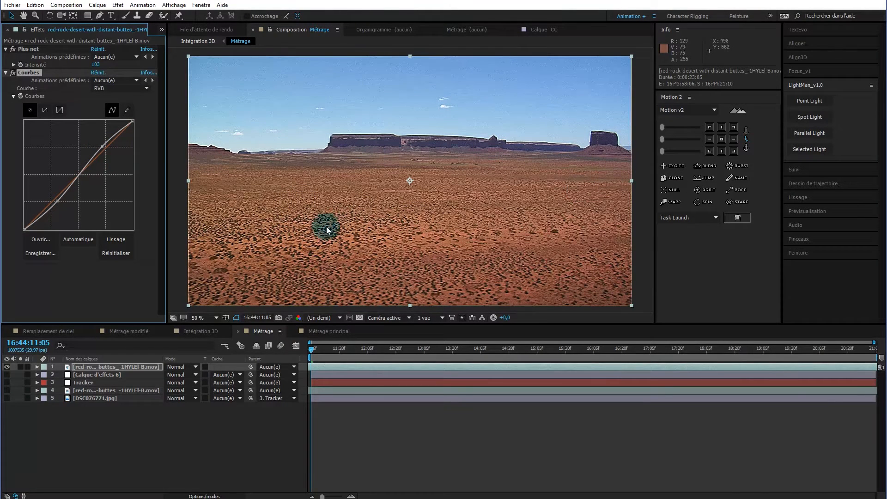
pyautogui.click(5, 73)
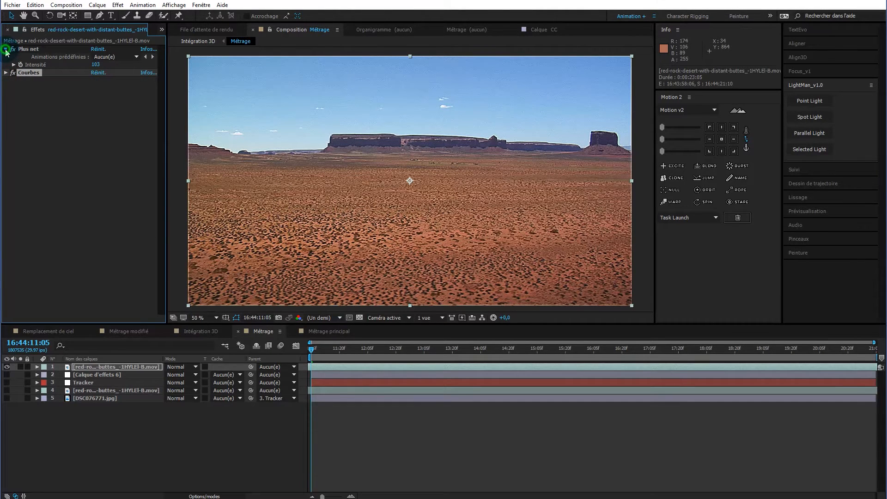
# Run the 3D camera tracker on the Métrage layer in the Intégration 3D composition and display its solved track points
pyautogui.click(5, 49)
pyautogui.click(201, 331)
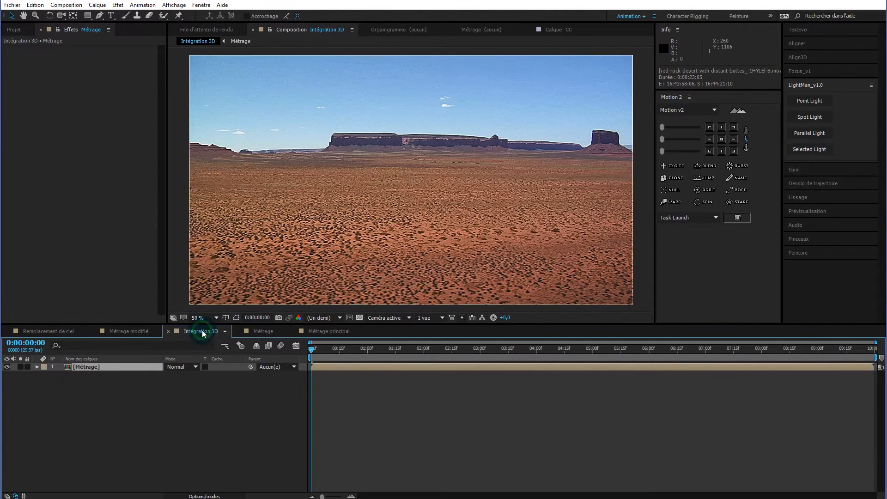
pyautogui.press('space')
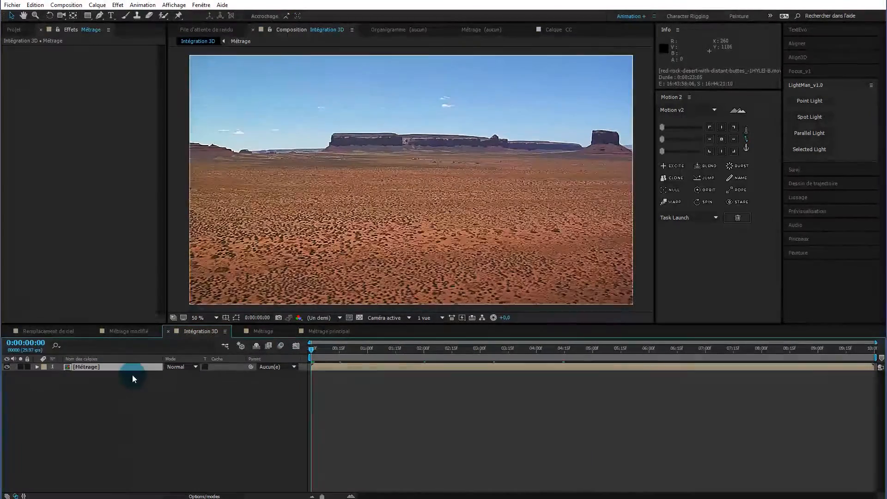
pyautogui.click(130, 366)
pyautogui.rightClick(125, 365)
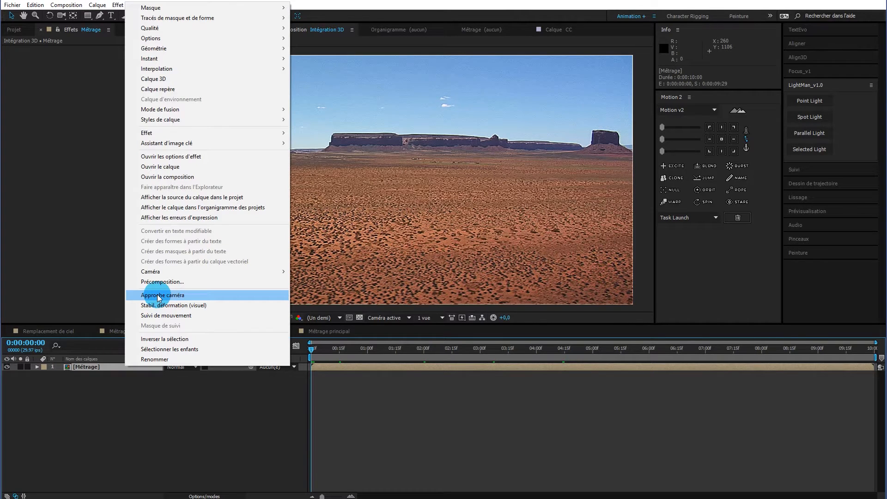
pyautogui.click(158, 295)
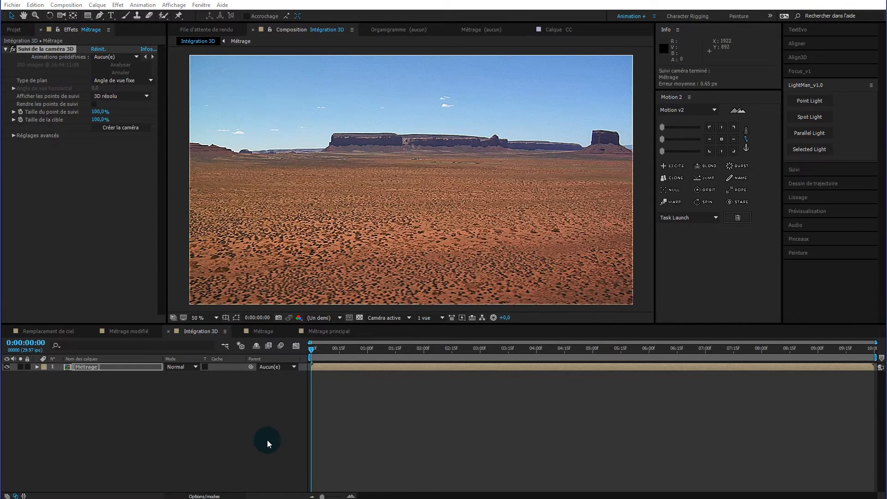
pyautogui.click(43, 53)
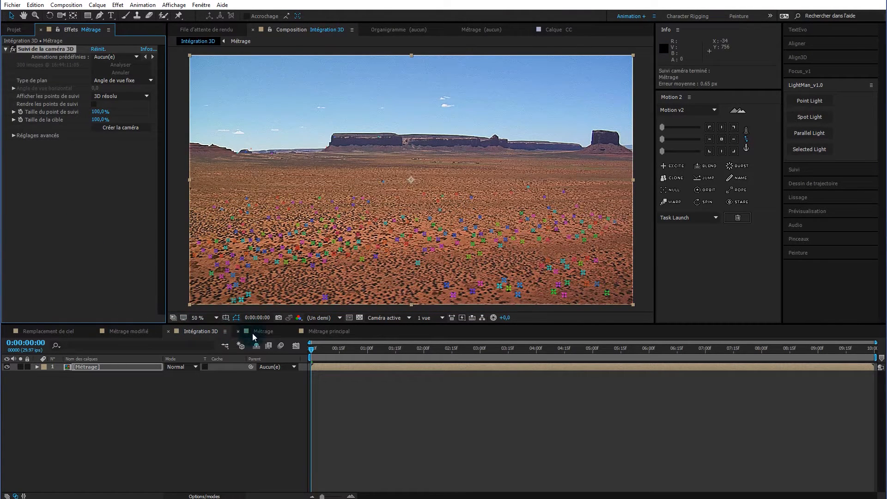
# Delete the sharpened desert video duplicate from the Métrage composition and make all remaining layers visible
pyautogui.click(267, 331)
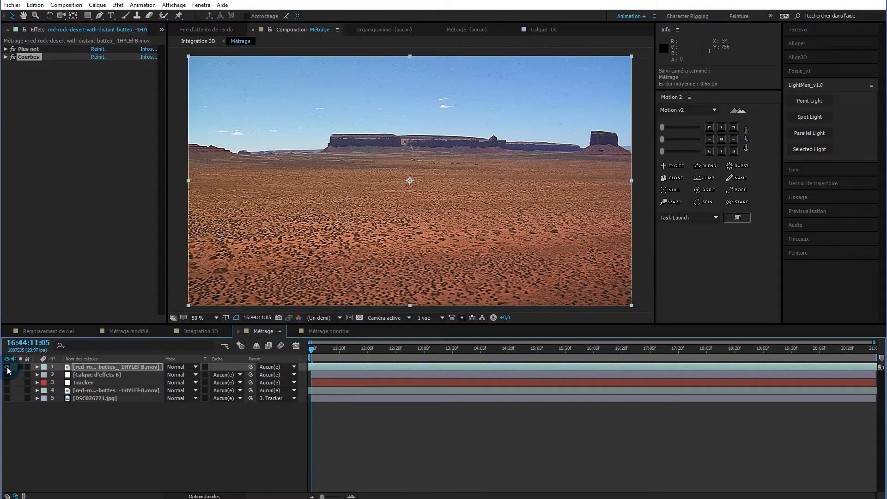
pyautogui.click(101, 367)
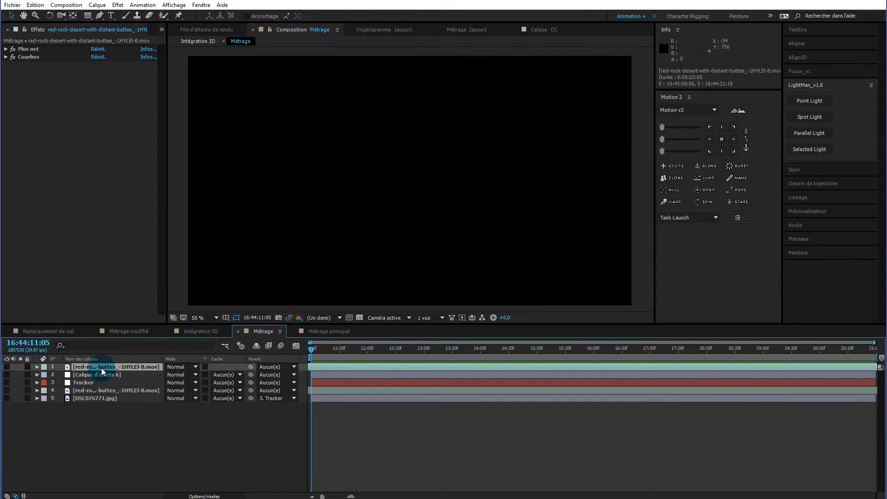
pyautogui.press('Delete')
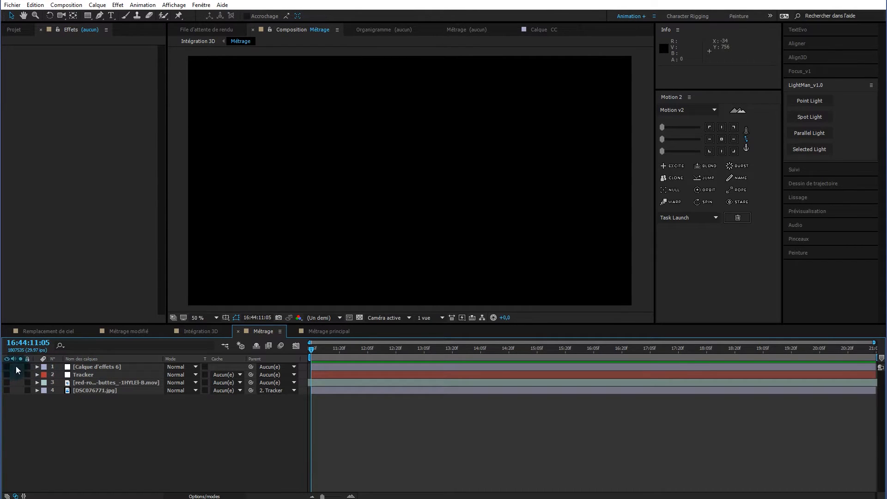
pyautogui.moveTo(7, 366); pyautogui.dragTo(5, 392)
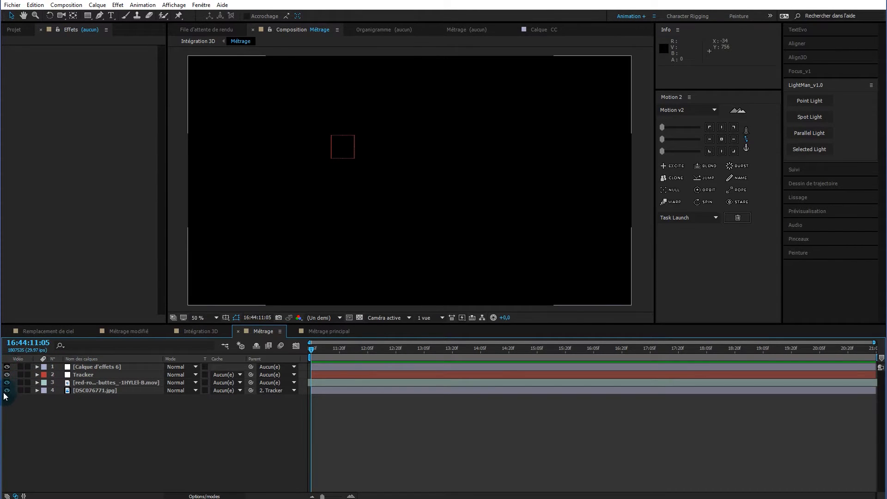
# Create a solid and camera in Intégration 3D from ground track points at the far left of the desert plain and scrub to check it
pyautogui.click(205, 330)
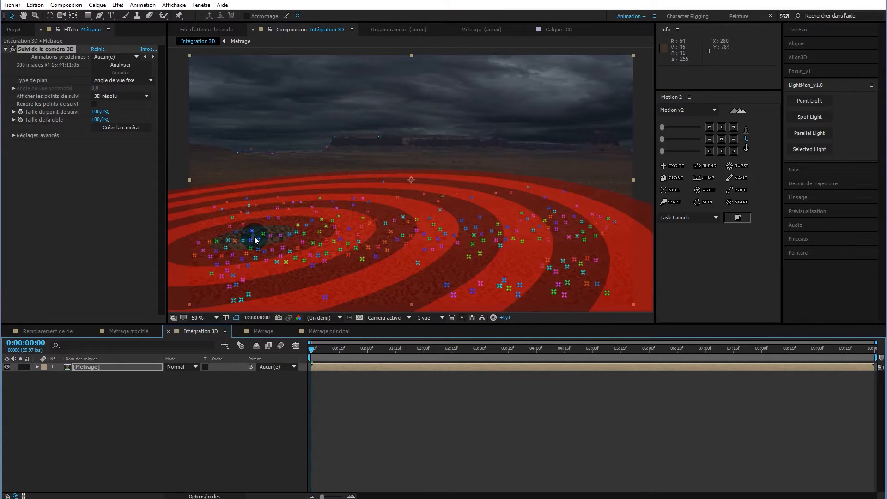
pyautogui.moveTo(268, 224)
pyautogui.mouseDown()
pyautogui.moveTo(229, 224)
pyautogui.moveTo(217, 246)
pyautogui.moveTo(286, 251)
pyautogui.moveTo(304, 239)
pyautogui.mouseUp()
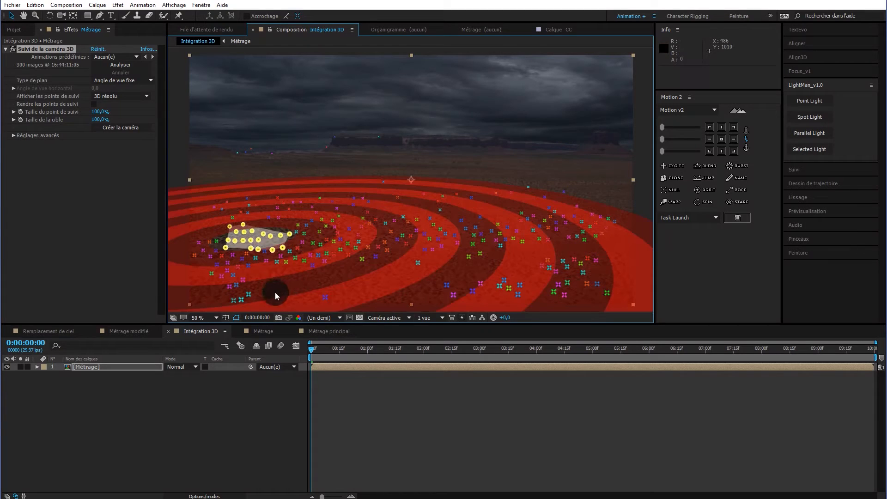
pyautogui.click(292, 218)
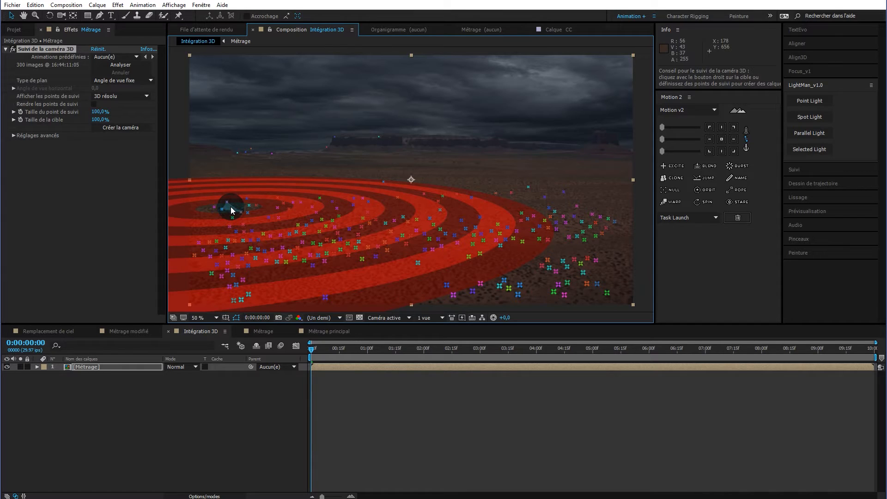
pyautogui.rightClick(232, 211)
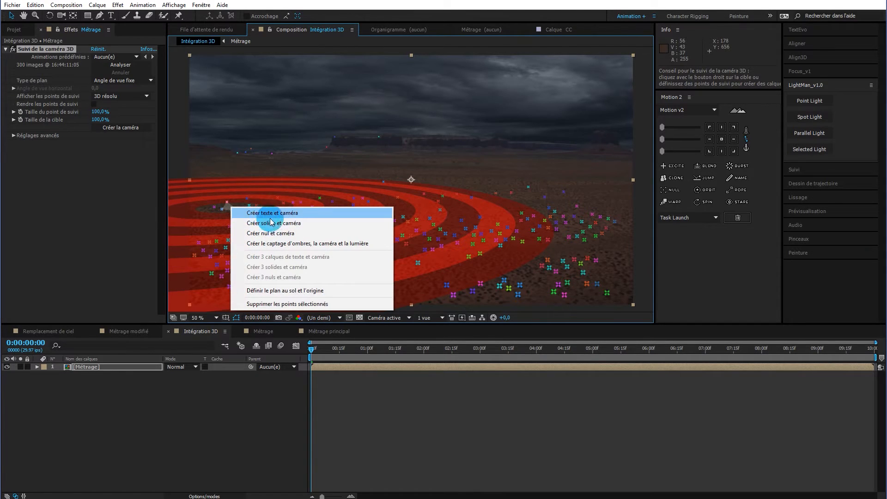
pyautogui.click(285, 225)
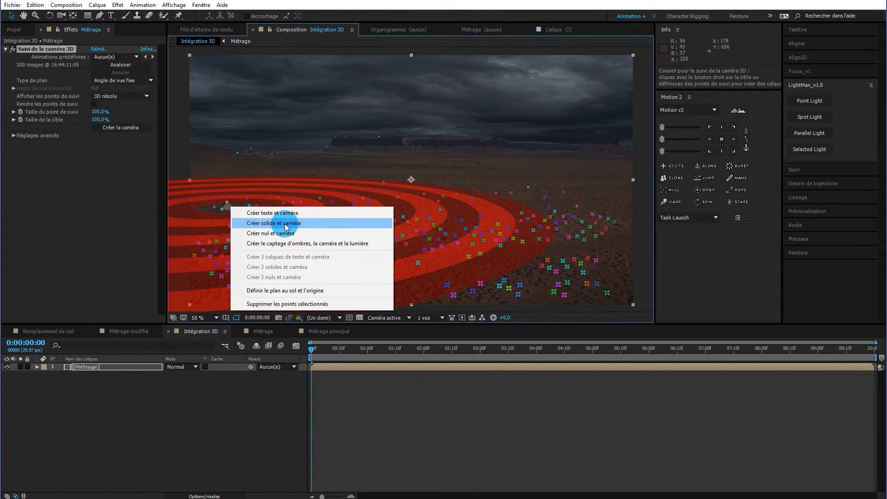
pyautogui.click(285, 225)
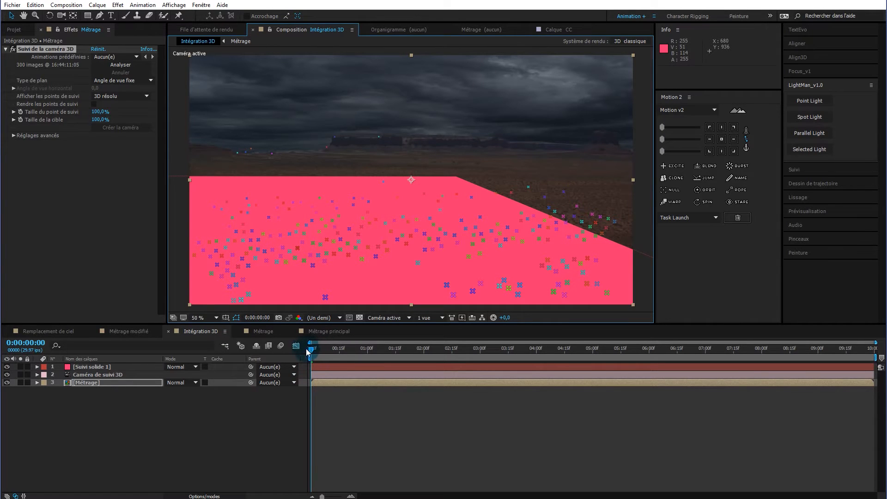
pyautogui.moveTo(312, 351); pyautogui.dragTo(184, 414)
# Create a composition-sized black solid named E3D in the Intégration 3D composition
pyautogui.rightClick(174, 424)
pyautogui.moveTo(215, 338)
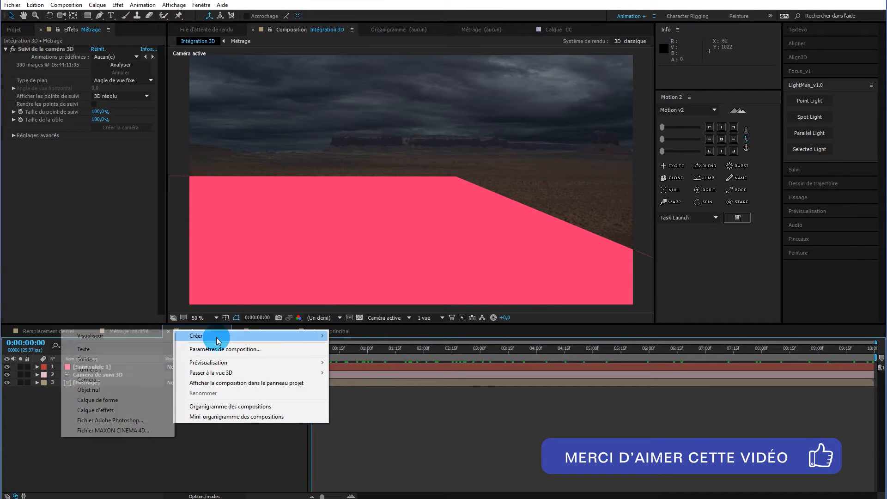
pyautogui.click(110, 360)
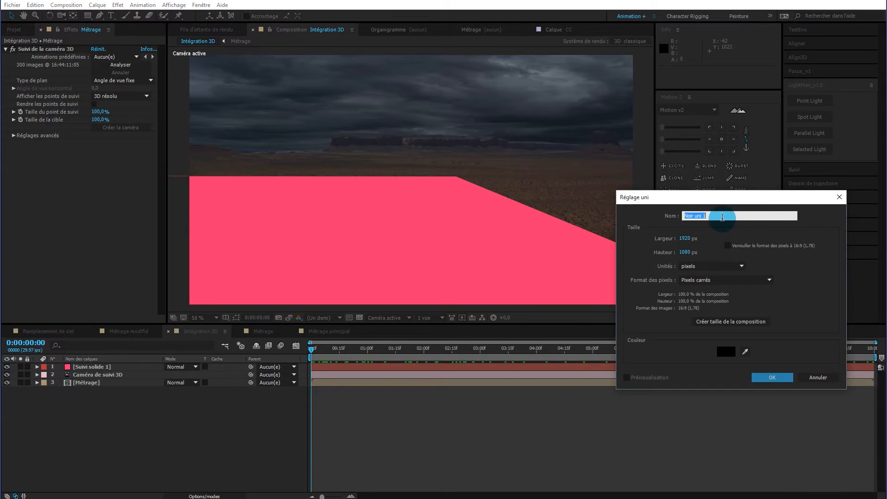
pyautogui.write('E3D')
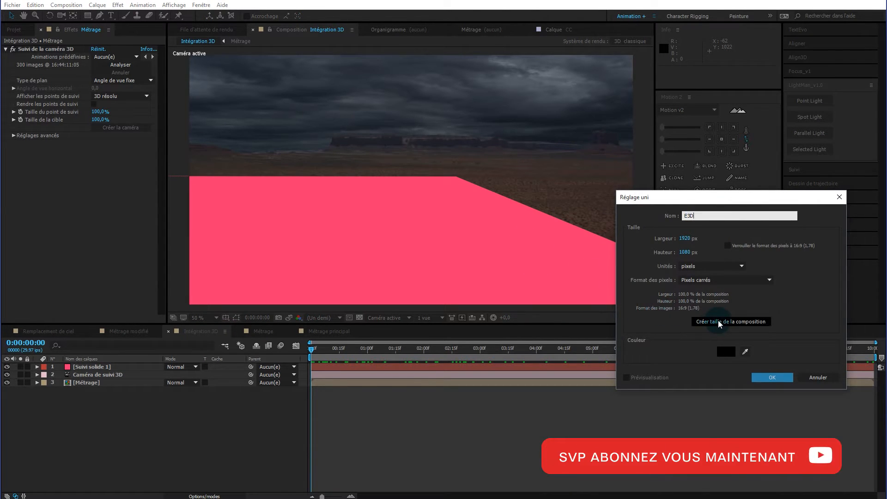
pyautogui.click(718, 319)
pyautogui.click(771, 378)
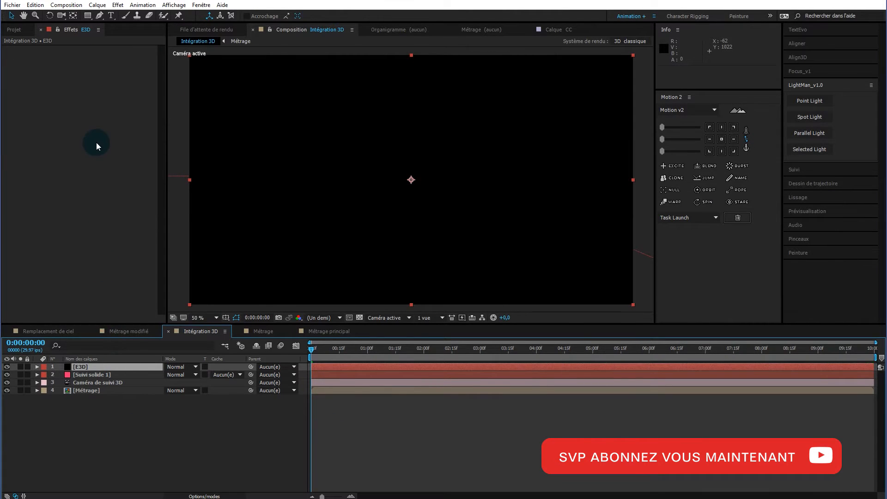
# Apply the Element effect to the E3D solid and open its Scene Setup, repositioning the window so it is fully visible
pyautogui.rightClick(97, 143)
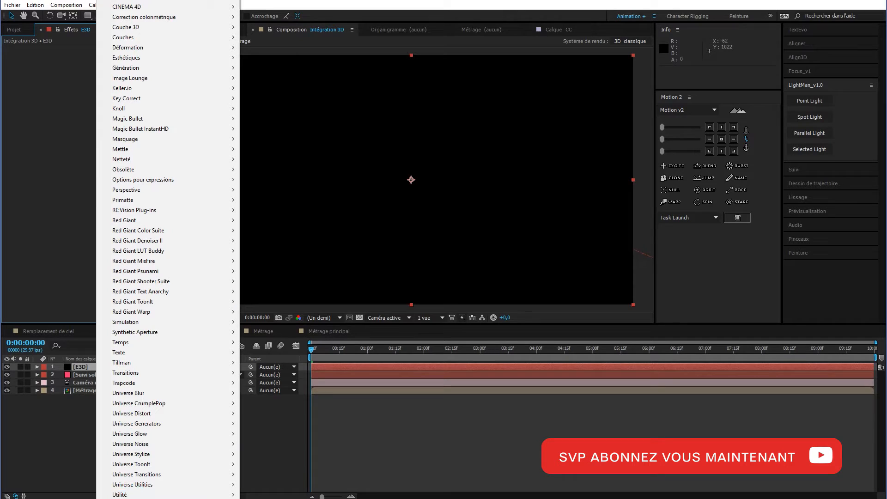
pyautogui.moveTo(120, 494)
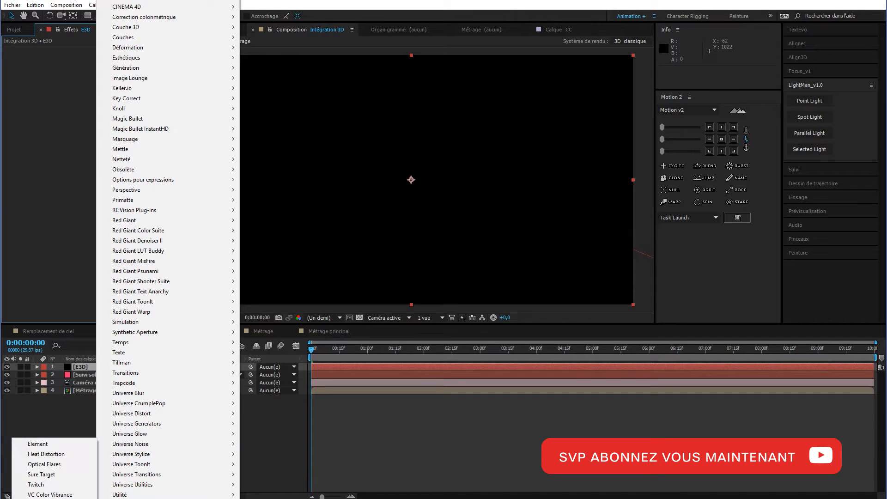
pyautogui.click(54, 447)
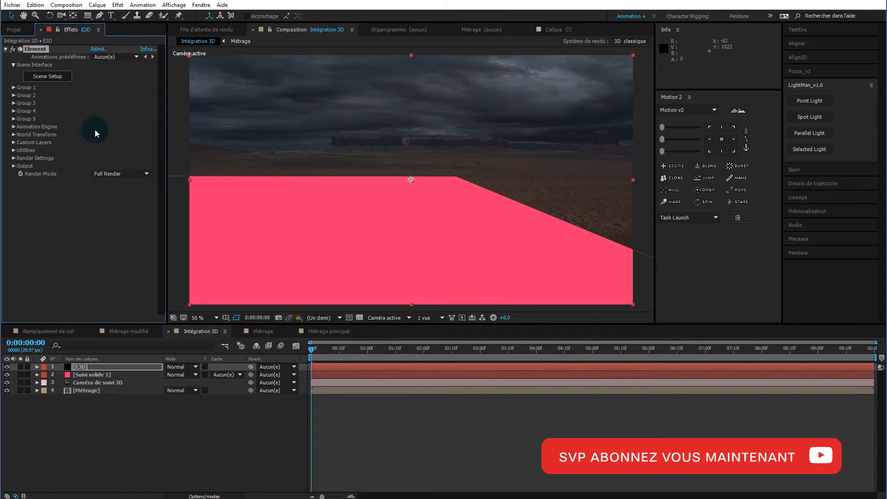
pyautogui.click(49, 77)
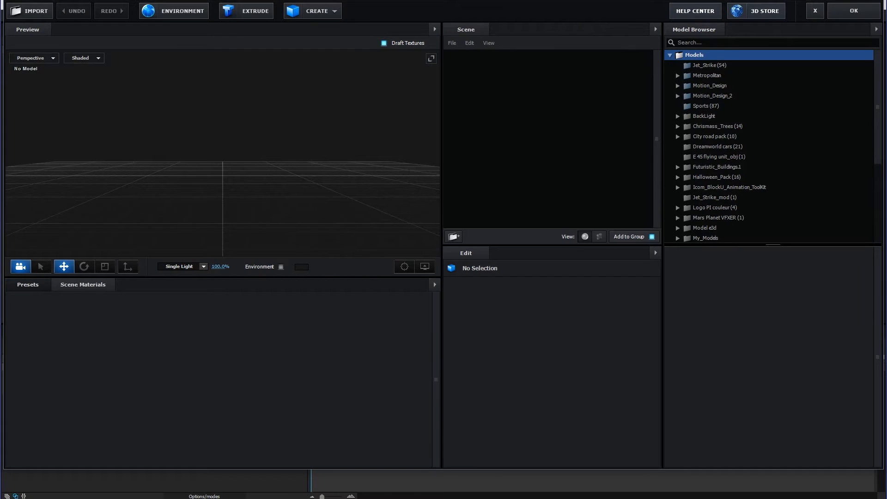
pyautogui.moveTo(534, 0); pyautogui.dragTo(531, 9)
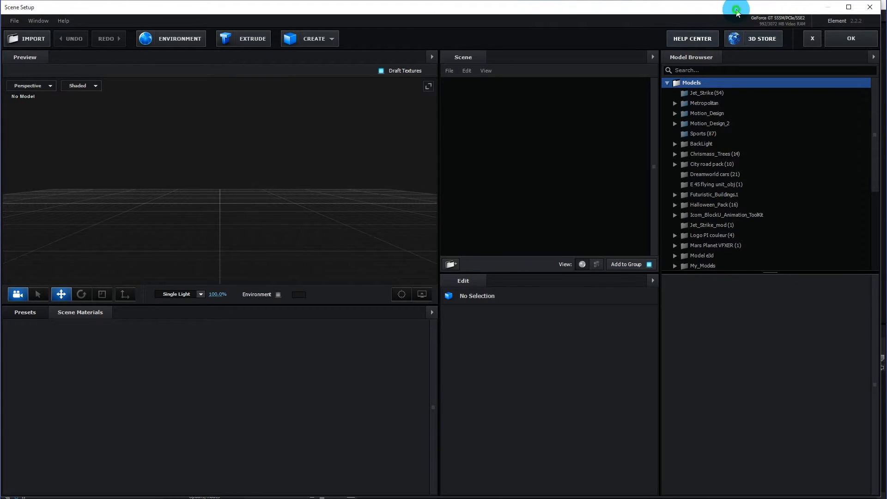
pyautogui.moveTo(737, 13); pyautogui.dragTo(741, 15)
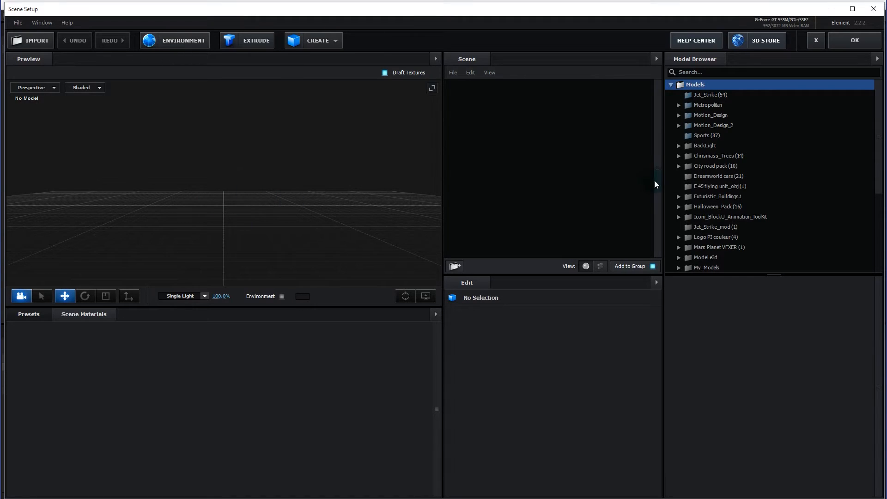
# Add the statue model from the Starter_Pack_Physical folder to the Element scene
pyautogui.scroll(-5, 780, 206)
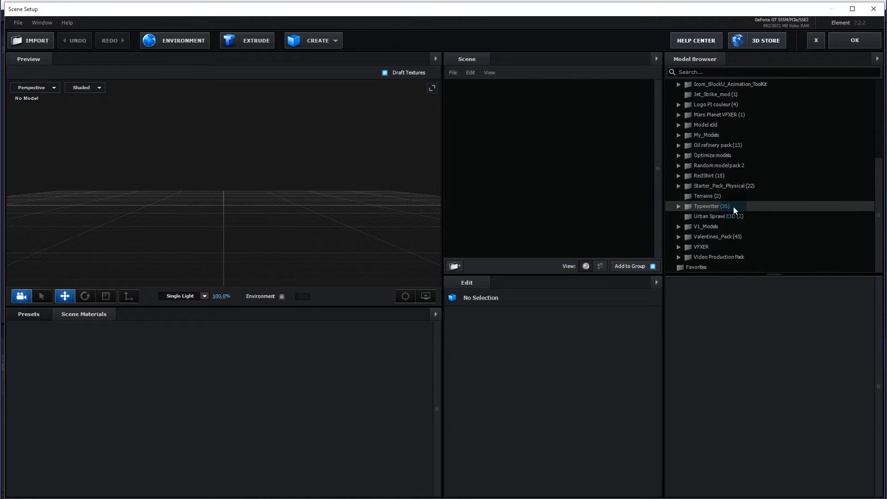
pyautogui.doubleClick(731, 185)
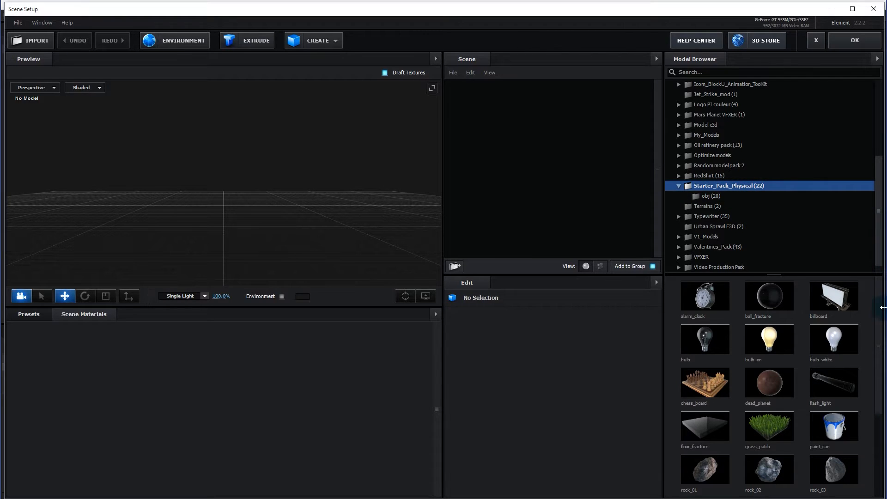
pyautogui.moveTo(881, 277); pyautogui.dragTo(881, 413)
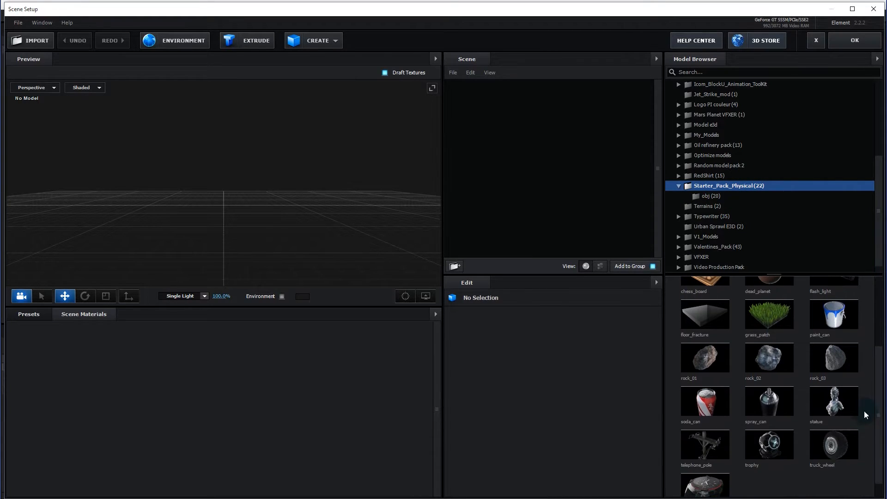
pyautogui.click(843, 408)
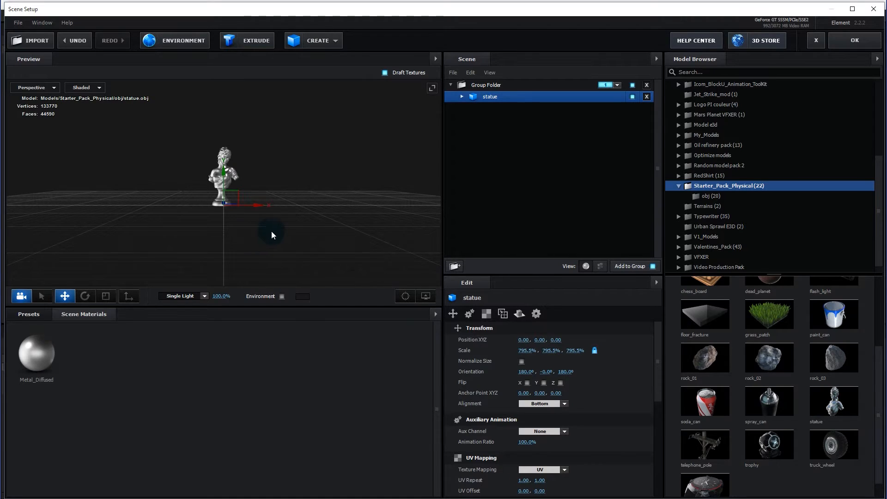
pyautogui.moveTo(229, 249); pyautogui.dragTo(275, 236)
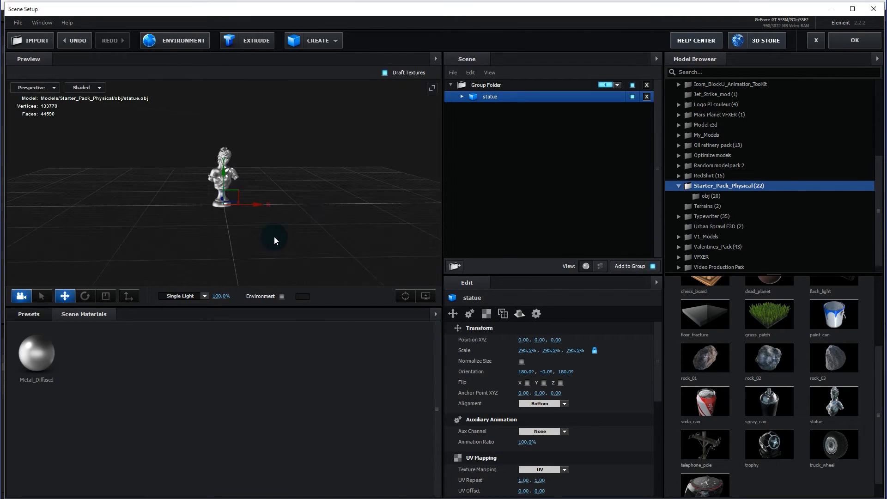
# Apply the bolt_2d_rust material from the Rivet_Dent folder of Icom_UrbanDecay_Physical to the statue
pyautogui.click(34, 314)
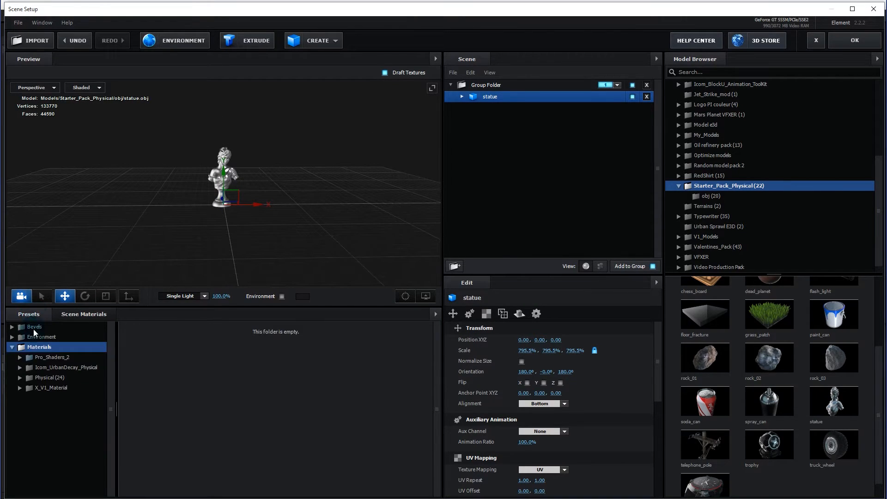
pyautogui.click(20, 367)
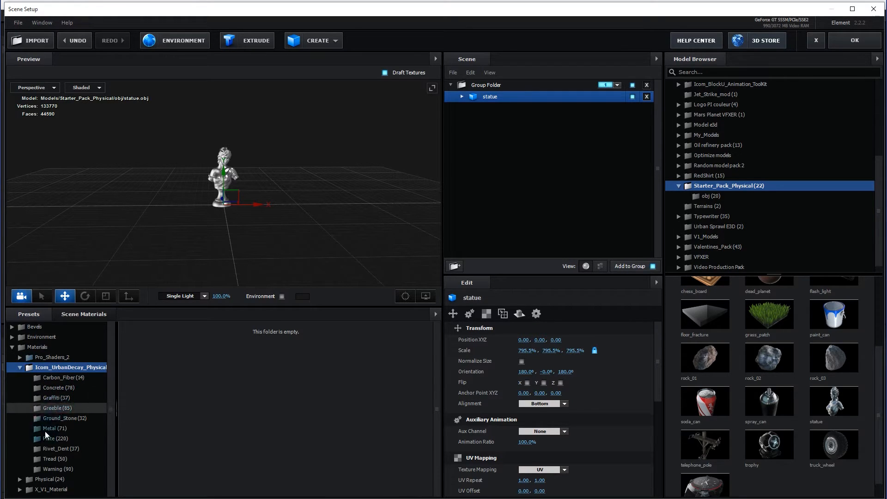
pyautogui.click(54, 448)
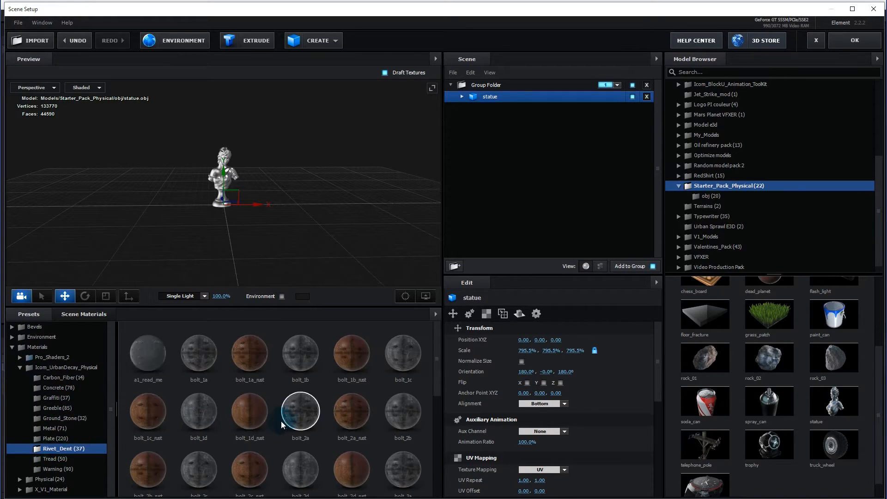
pyautogui.scroll(-1, 323, 459)
pyautogui.scroll(-3, 323, 459)
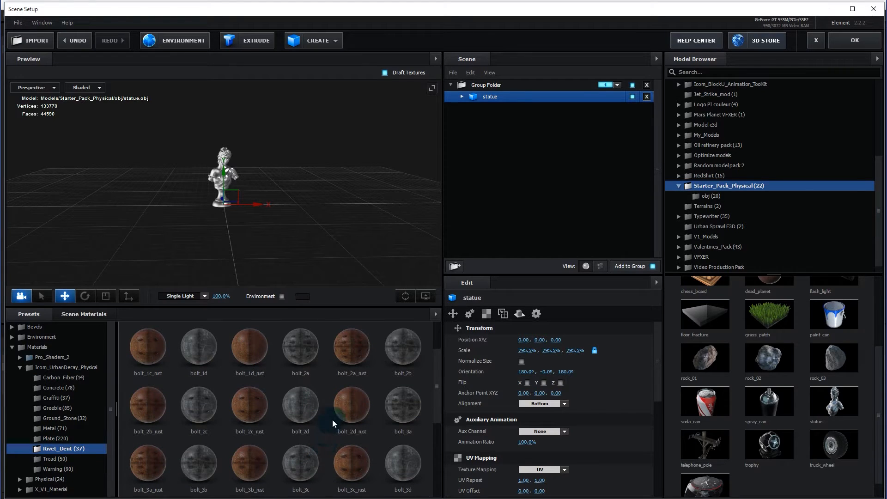
pyautogui.moveTo(356, 408); pyautogui.dragTo(219, 182)
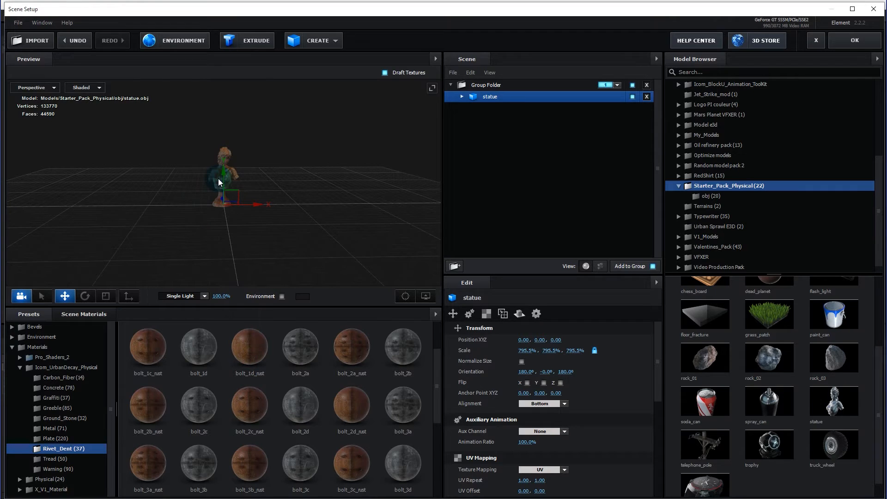
# Create a plane primitive under the statue in the Element scene
pyautogui.scroll(5, 290, 217)
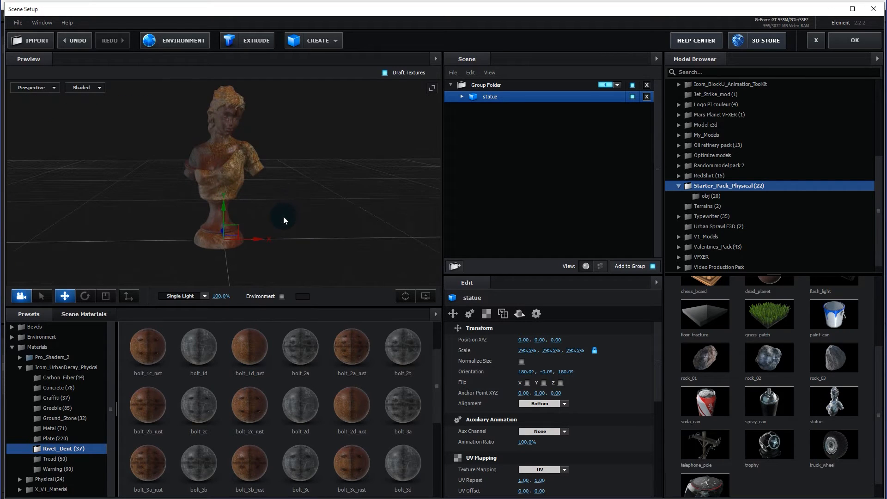
pyautogui.moveTo(292, 211); pyautogui.dragTo(269, 218)
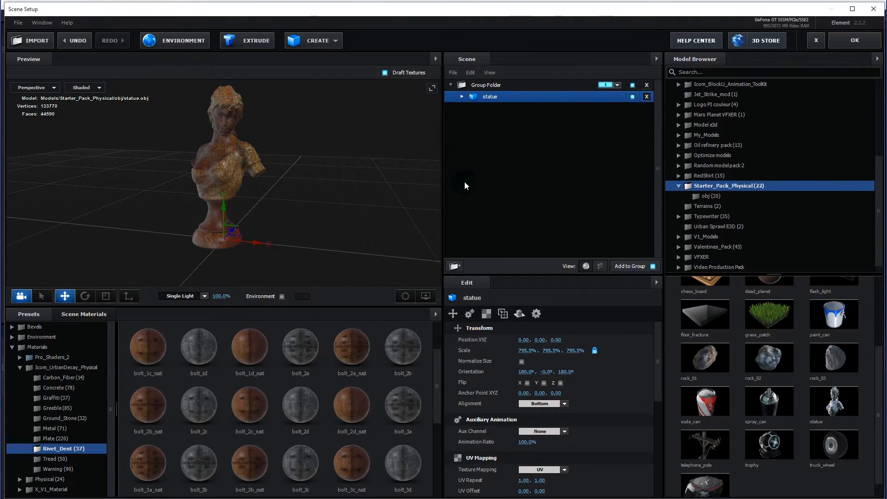
pyautogui.click(310, 40)
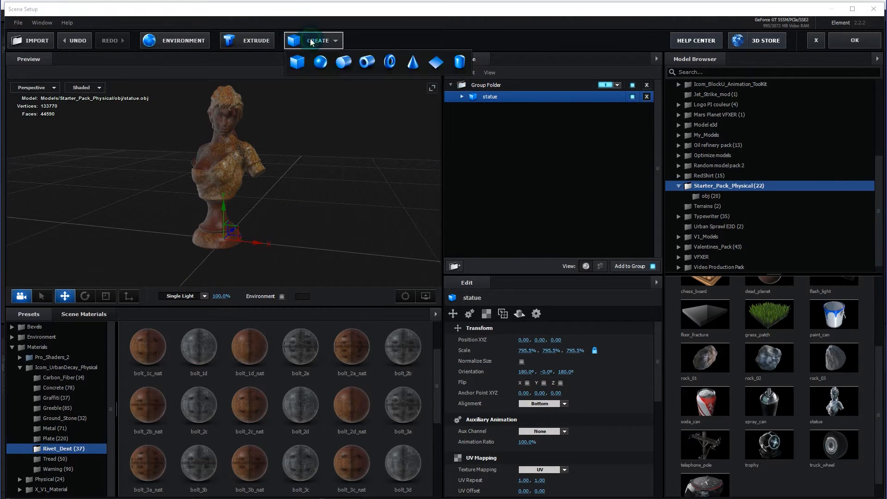
pyautogui.click(436, 63)
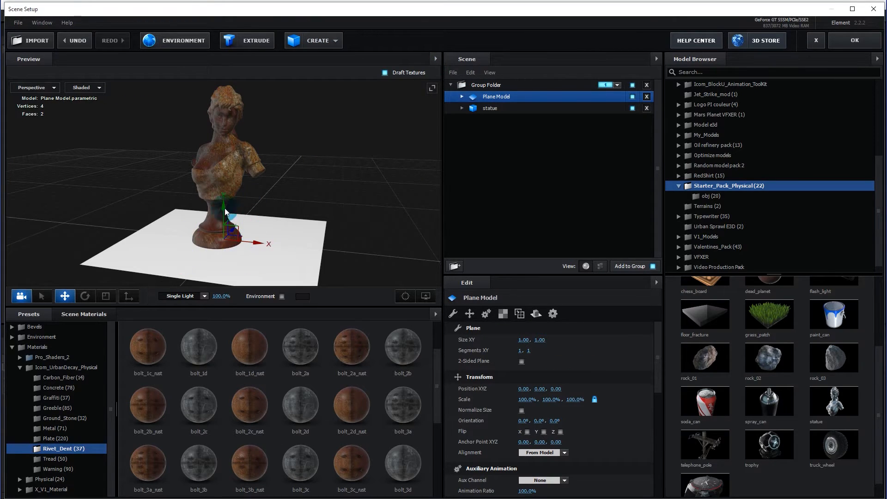
pyautogui.click(273, 247)
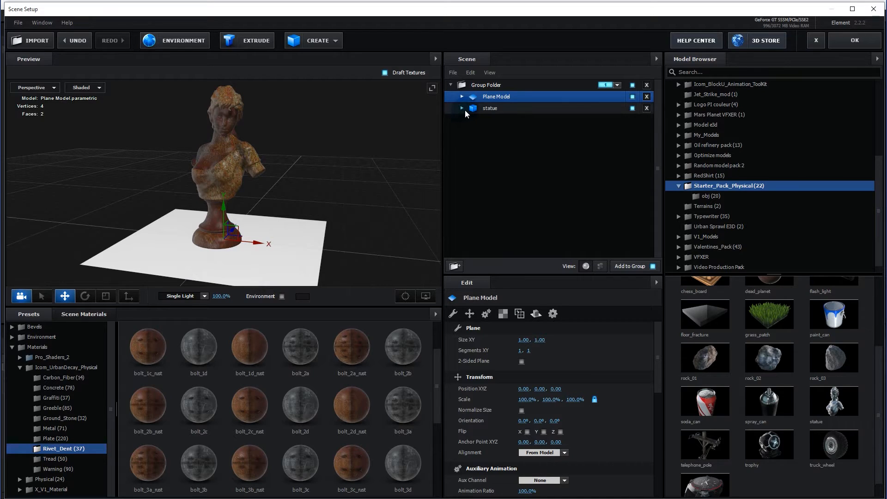
# Enable Matte Shadow on the plane's Default material and accept the Scene Setup
pyautogui.click(461, 96)
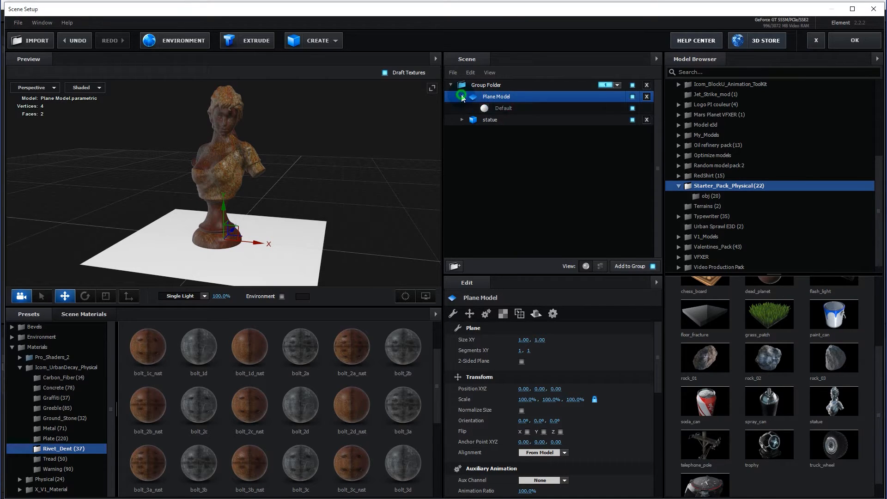
pyautogui.click(499, 108)
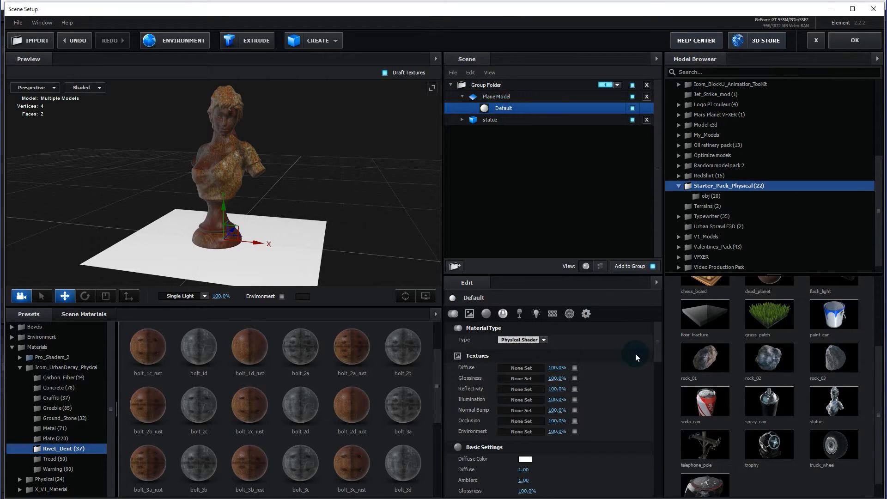
pyautogui.moveTo(658, 340); pyautogui.dragTo(653, 475)
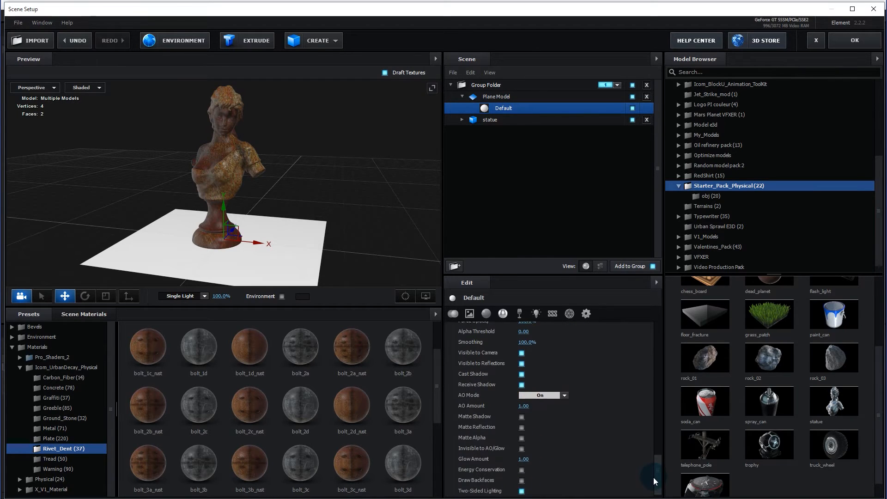
pyautogui.click(522, 411)
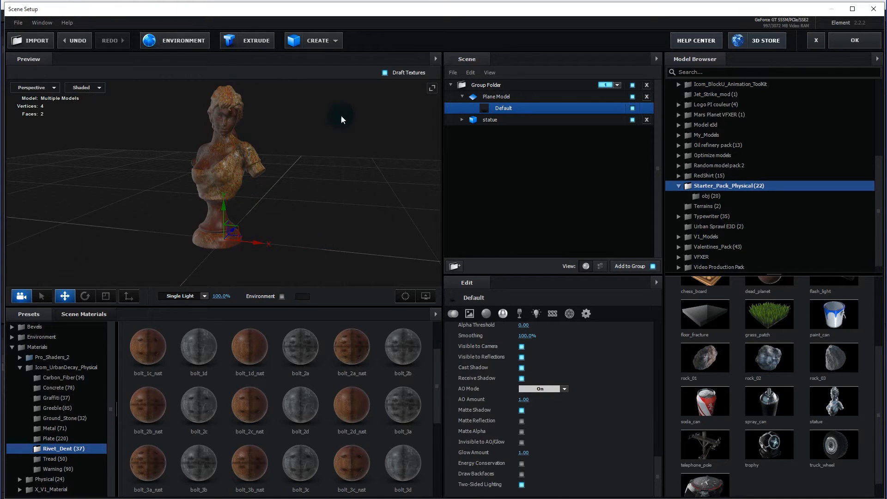
pyautogui.click(854, 40)
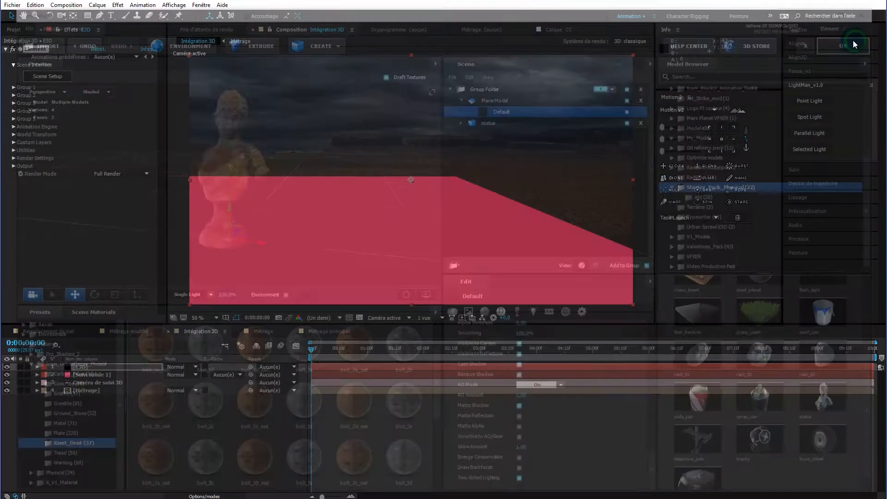
# Copy the X position of Suivi solide 1 into Element's Group 1 Position XY, setting X to 643,9
pyautogui.click(97, 375)
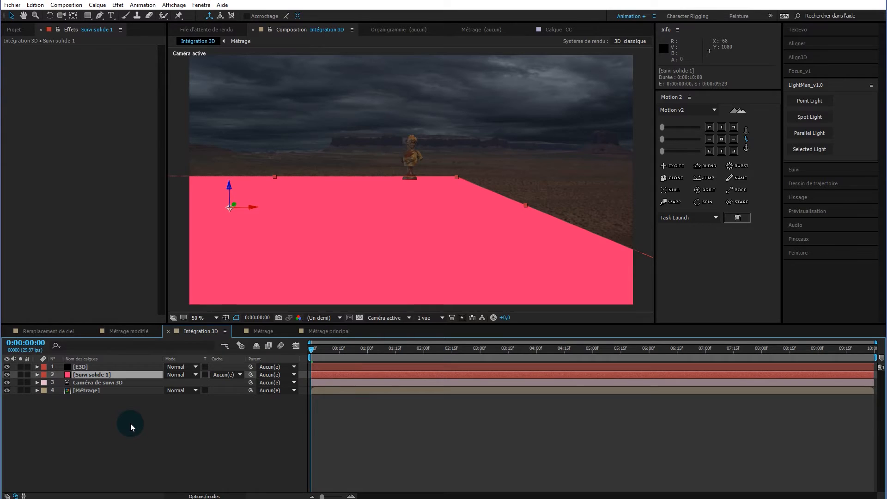
pyautogui.press('p')
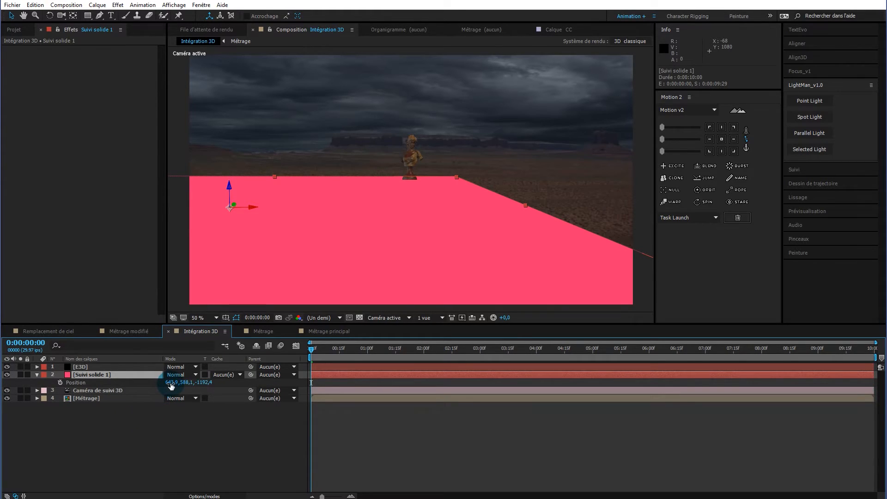
pyautogui.click(171, 383)
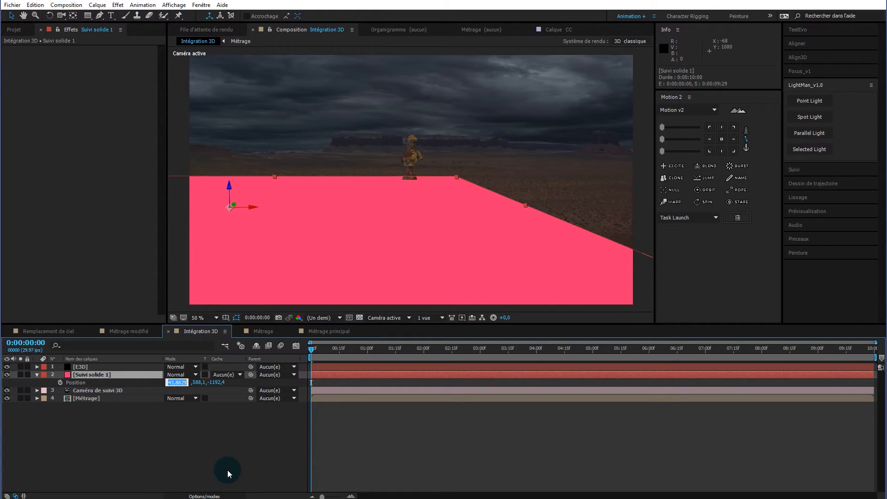
pyautogui.click(99, 366)
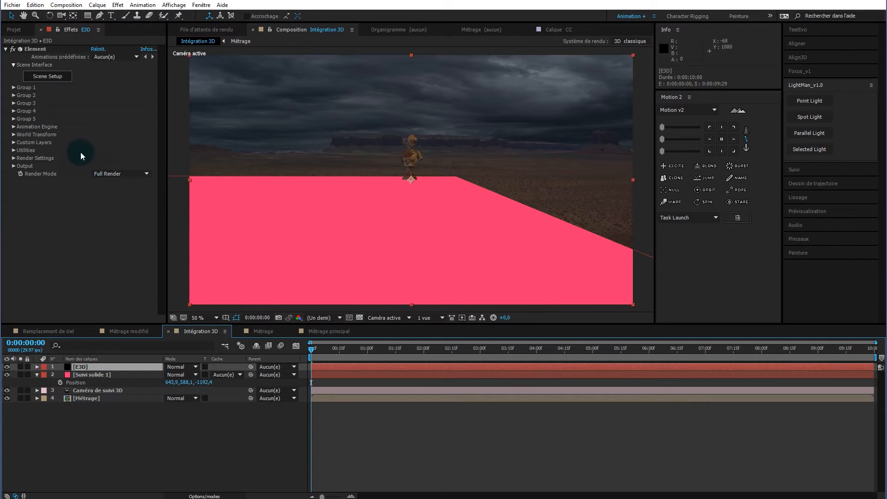
pyautogui.click(15, 88)
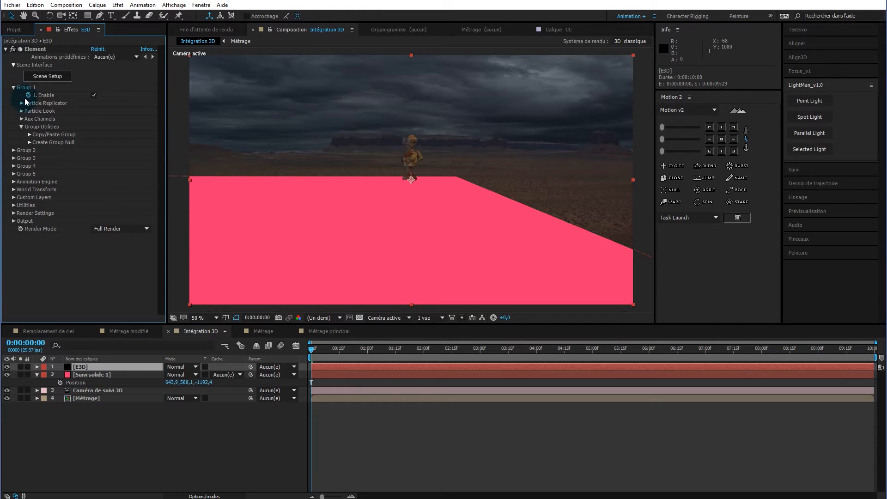
pyautogui.click(22, 104)
pyautogui.click(111, 127)
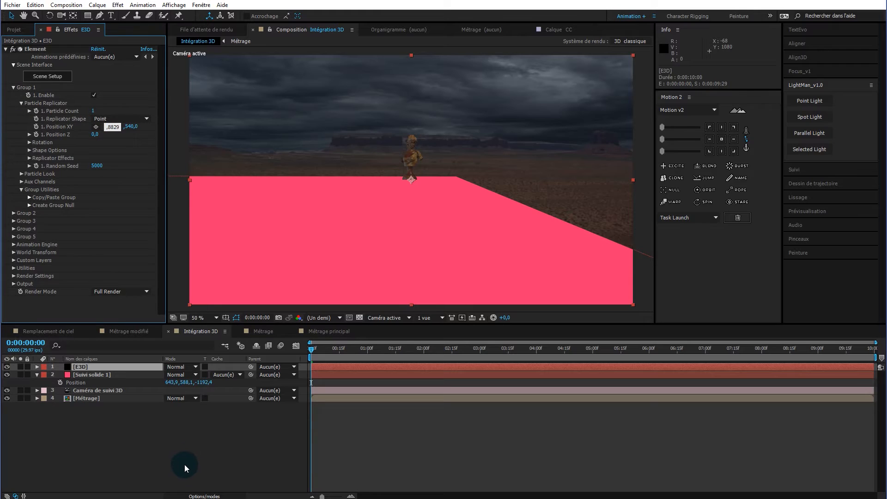
pyautogui.click(197, 441)
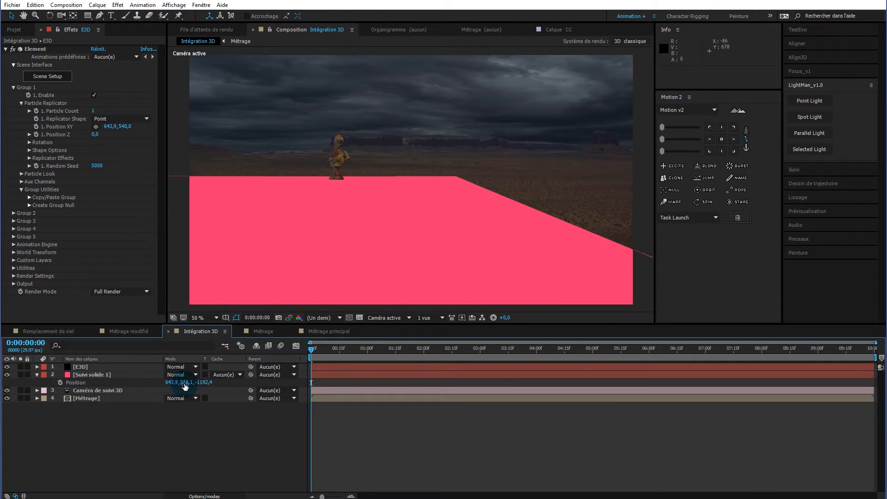
# Copy the Y and Z positions of Suivi solide 1 into Element's Group 1 position, setting them to 588,1 and -1192,4
pyautogui.click(187, 383)
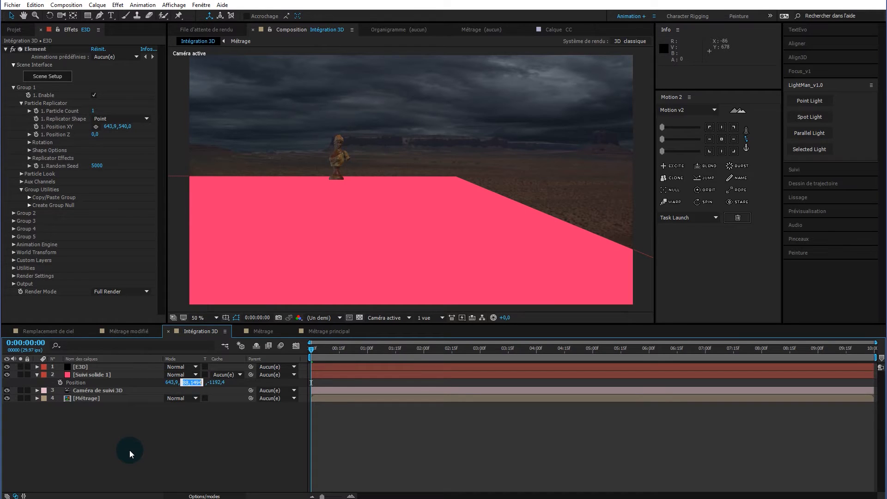
pyautogui.click(123, 127)
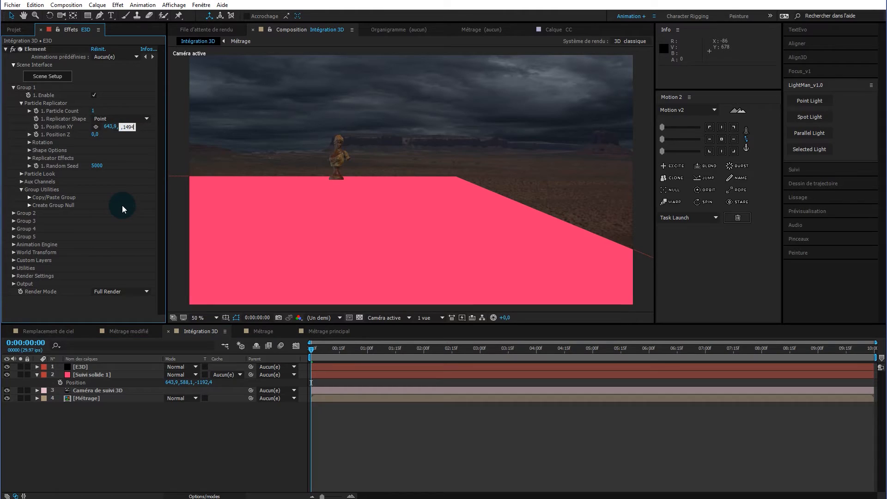
pyautogui.press('Return')
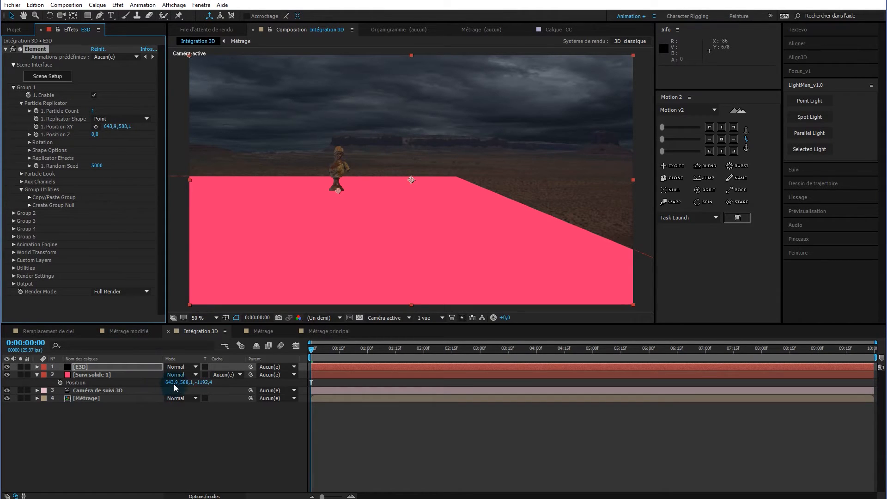
pyautogui.click(205, 382)
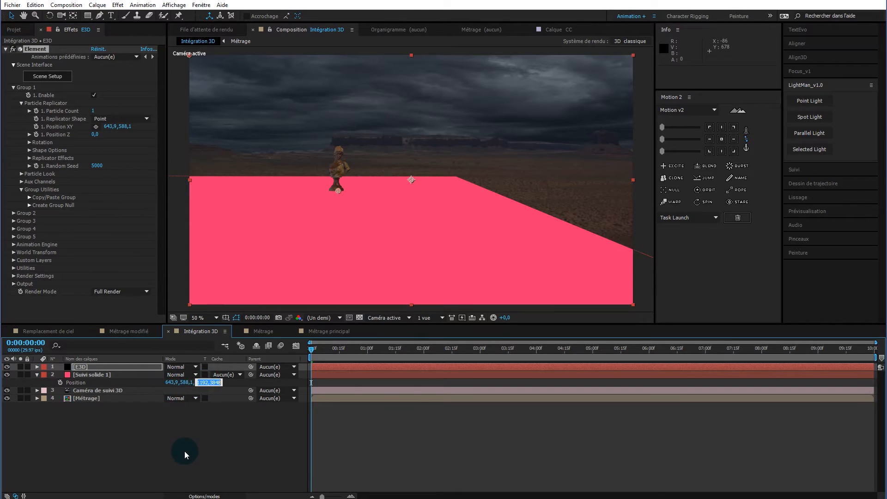
pyautogui.click(93, 135)
pyautogui.hotkey('ctrl', 'v')
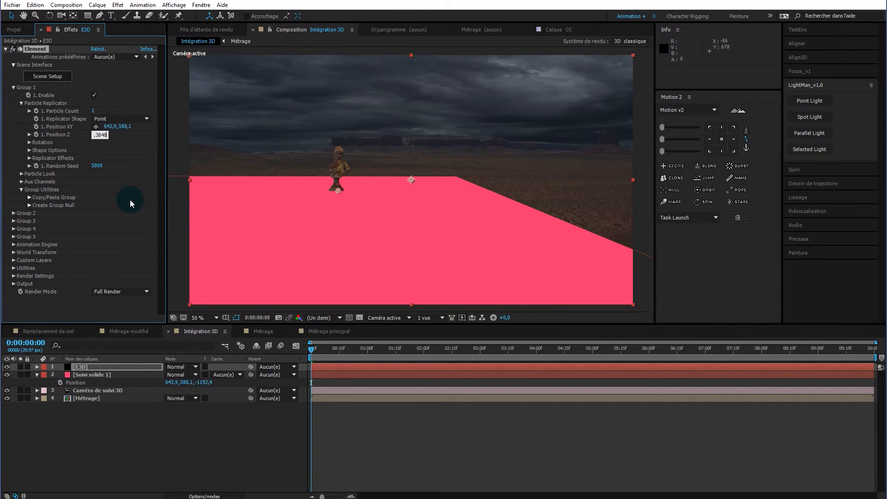
pyautogui.press('Return')
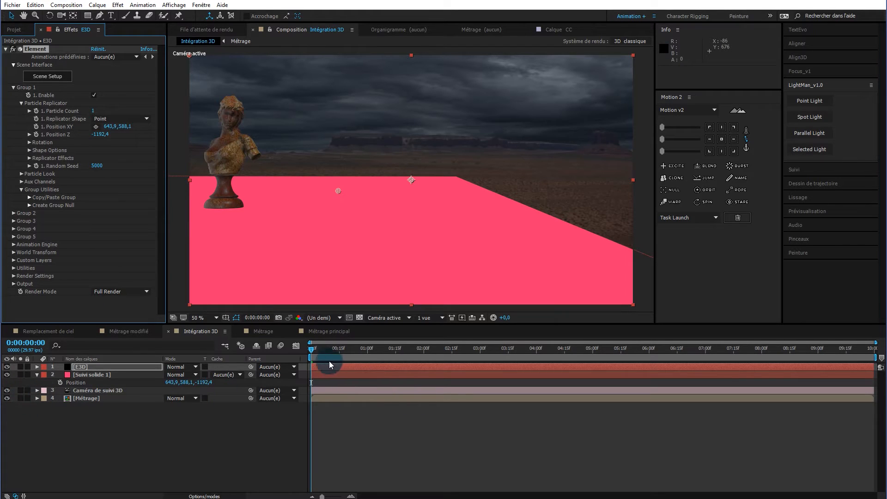
# Scrub the timeline to check the statue's tracking, and set Group 1's Particle Size to 6,60
pyautogui.moveTo(311, 350); pyautogui.dragTo(365, 351)
pyautogui.moveTo(422, 353); pyautogui.dragTo(207, 365)
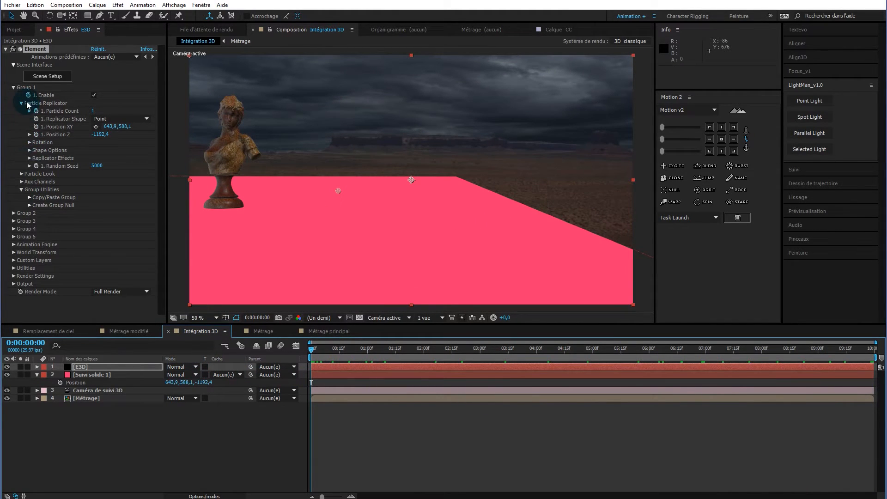
pyautogui.click(21, 173)
pyautogui.moveTo(97, 181); pyautogui.dragTo(84, 184)
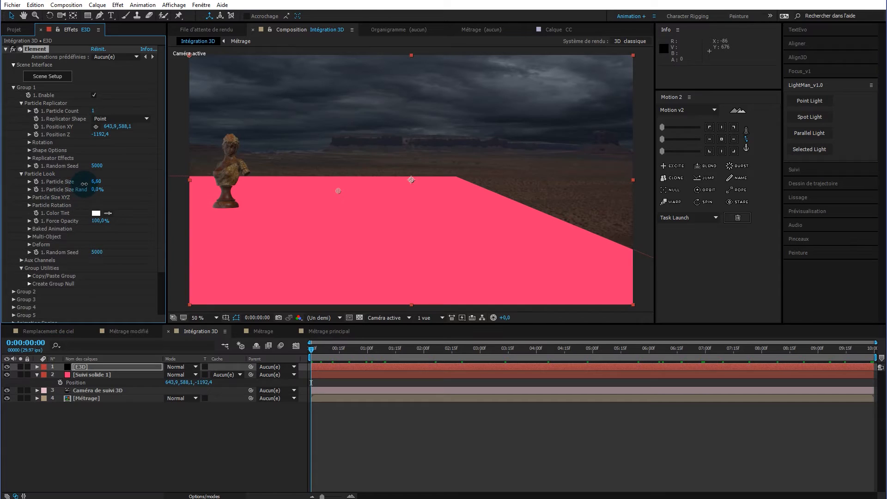
# Hide the Suivi solide 1 layer, scrub the timeline to check the statue, and collapse the layer's properties
pyautogui.click(87, 375)
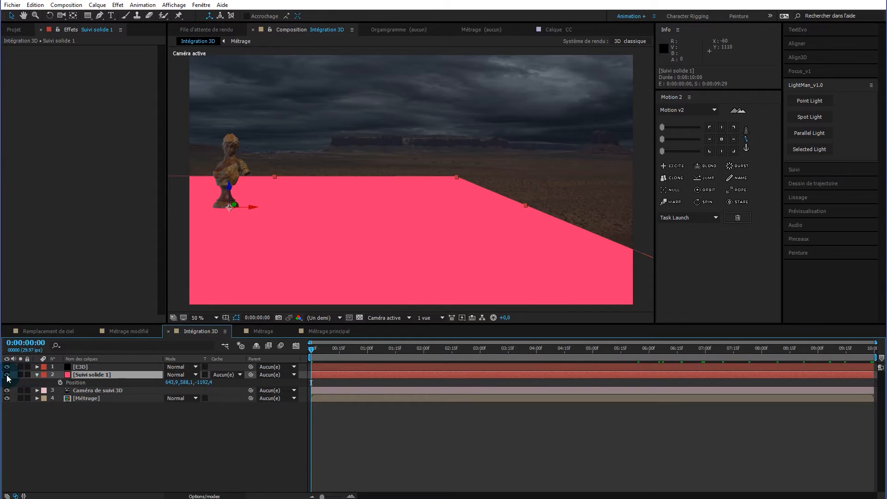
pyautogui.click(7, 374)
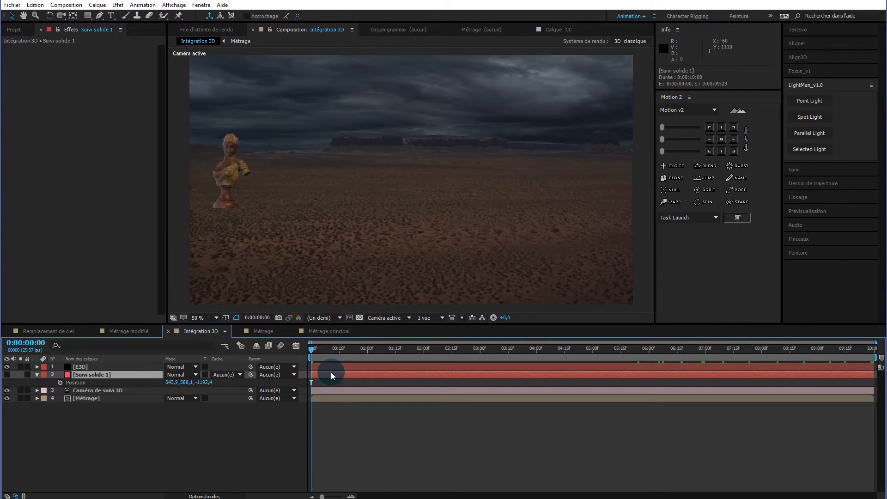
pyautogui.moveTo(312, 349); pyautogui.dragTo(310, 373)
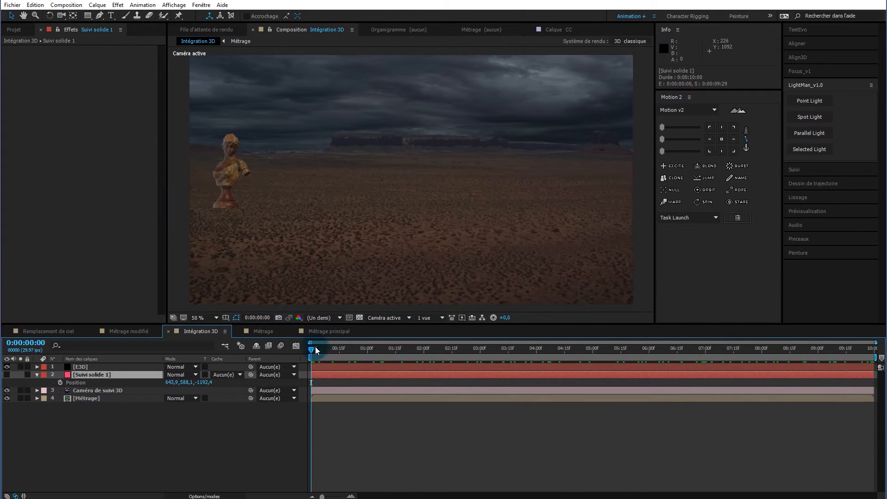
pyautogui.moveTo(313, 350); pyautogui.dragTo(274, 352)
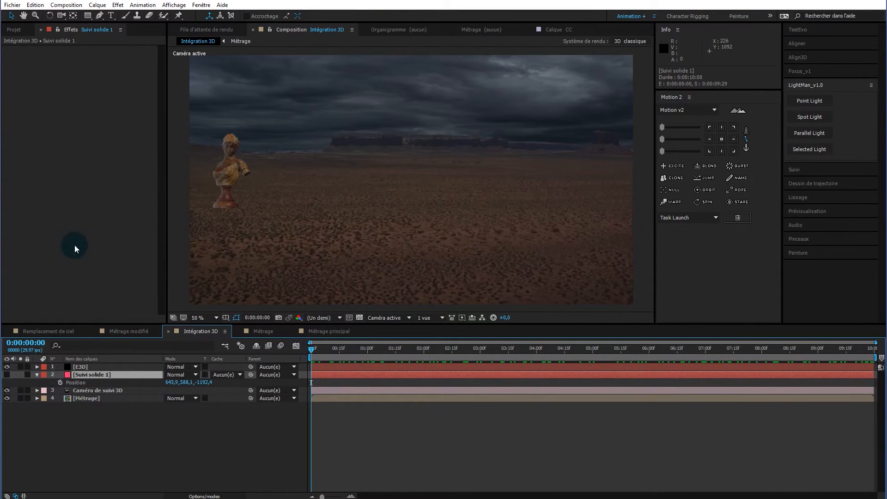
pyautogui.click(37, 375)
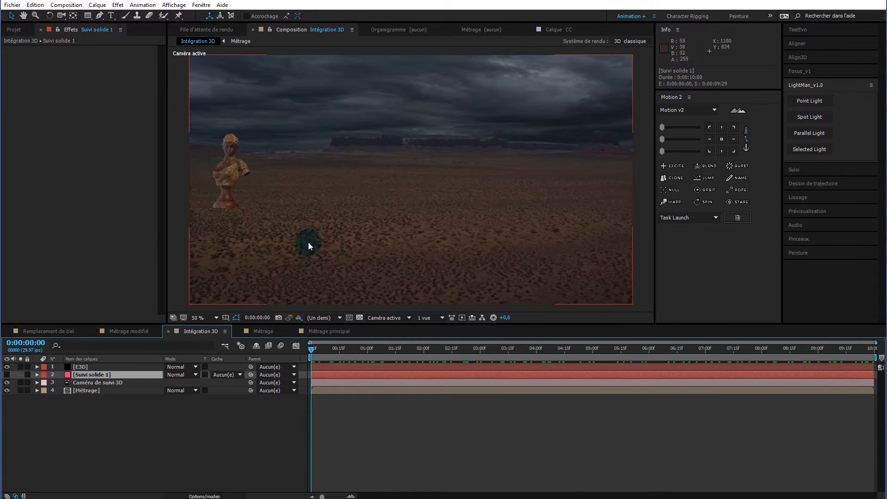
pyautogui.click(107, 418)
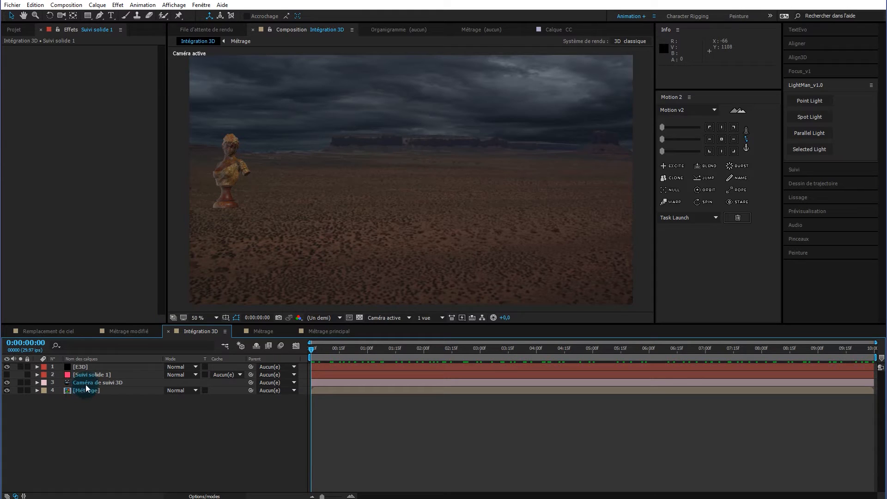
# Duplicate the Métrage layer and rename the lower copy "Environement 3D"
pyautogui.click(84, 391)
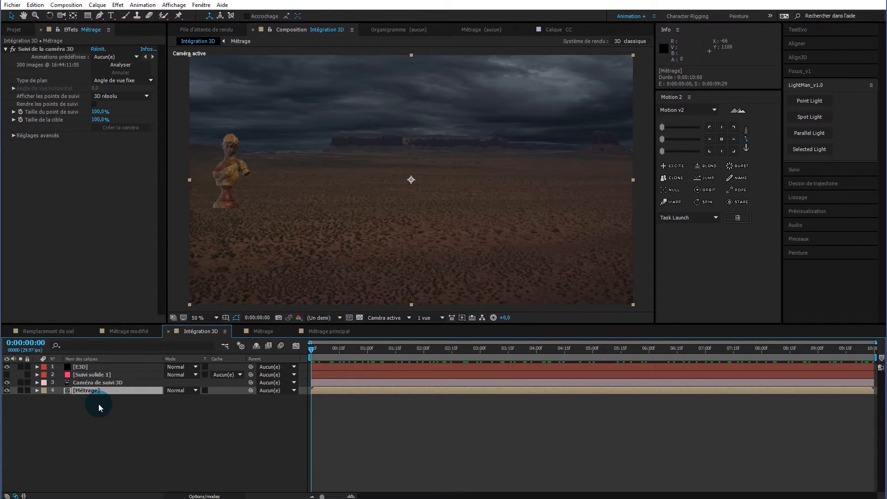
pyautogui.hotkey('ctrl', 'd')
pyautogui.click(97, 398)
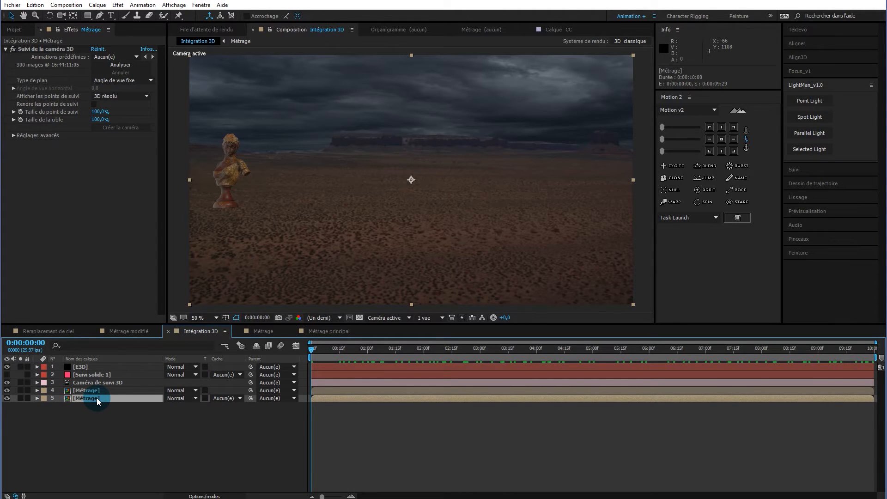
pyautogui.press('Return')
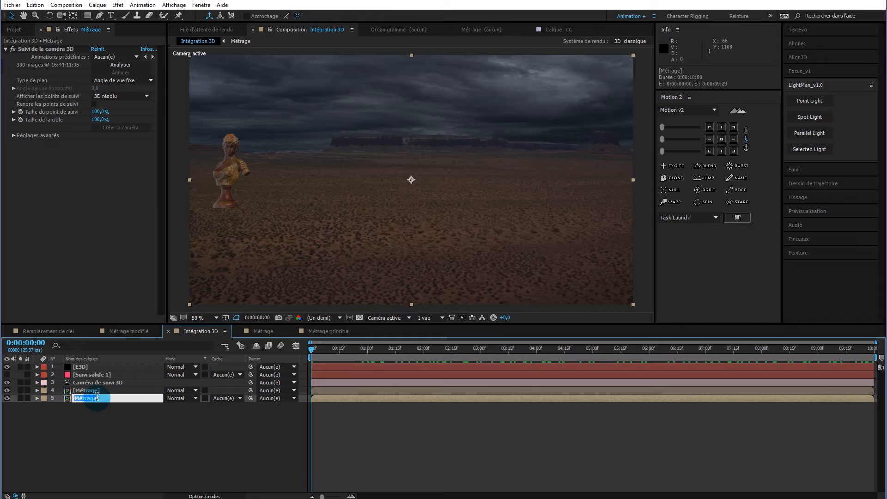
pyautogui.write('Environe')
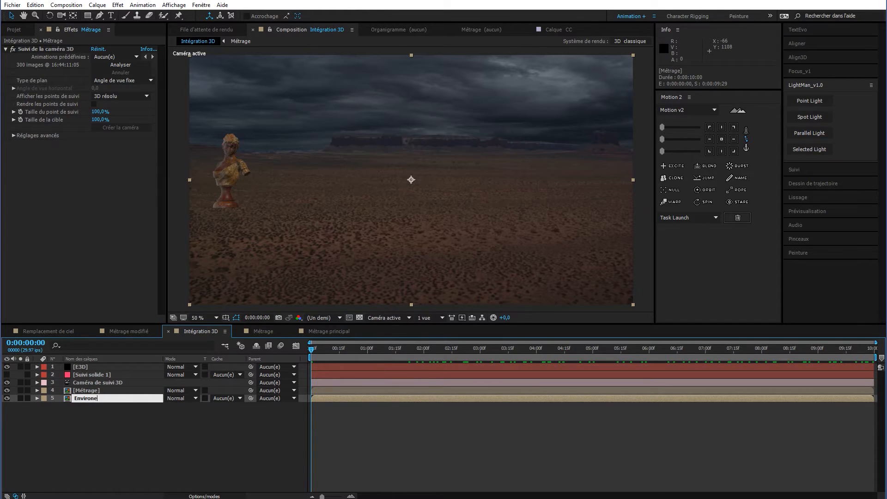
pyautogui.write('ment 3D')
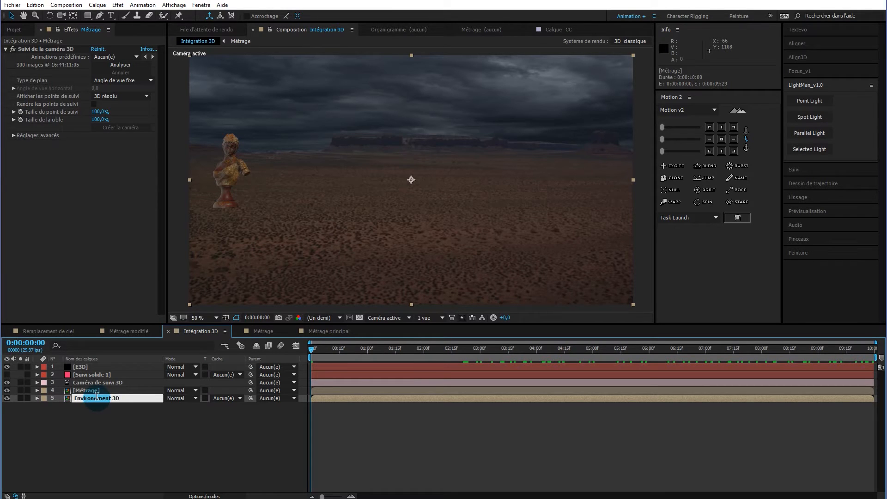
pyautogui.click(69, 423)
pyautogui.click(114, 400)
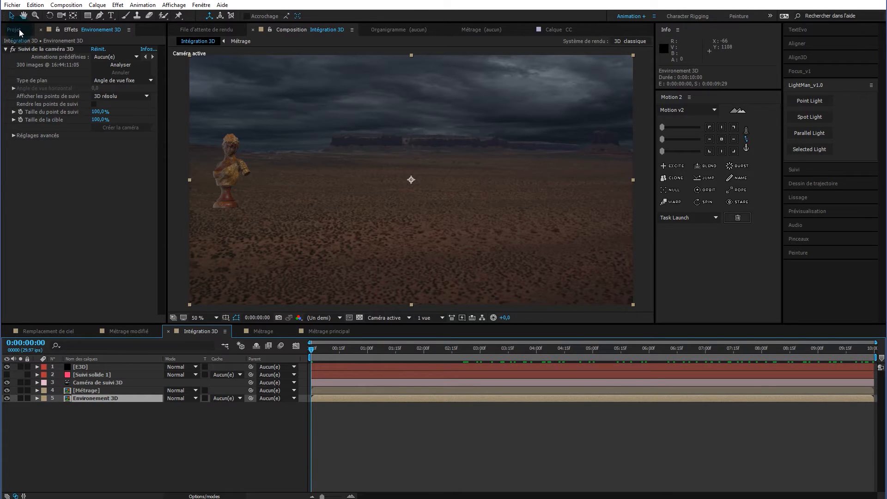
# Assign the Environement 3D layer to Layer 1 of the Custom Texture Maps in the E3D layer's Element effect
pyautogui.click(93, 368)
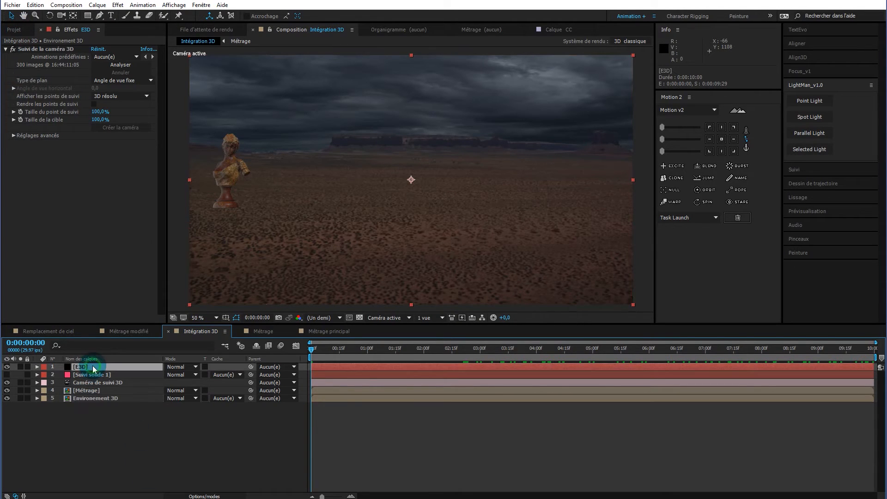
pyautogui.click(19, 92)
pyautogui.click(14, 88)
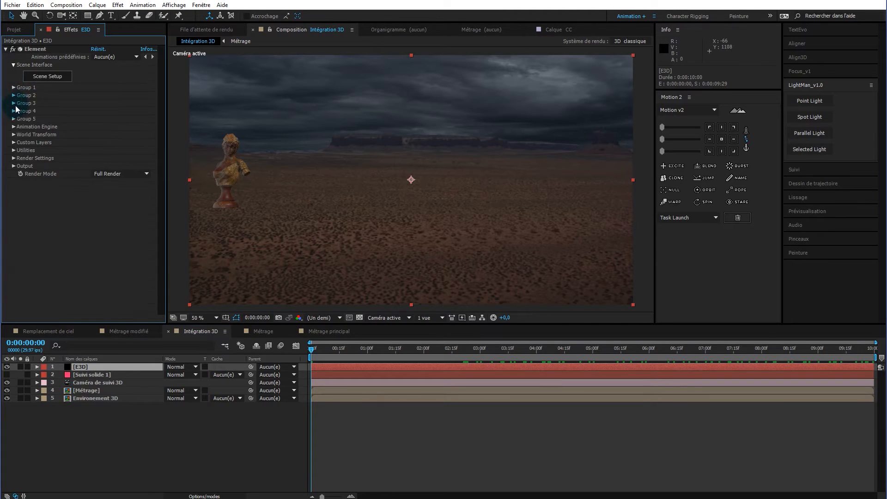
pyautogui.click(14, 142)
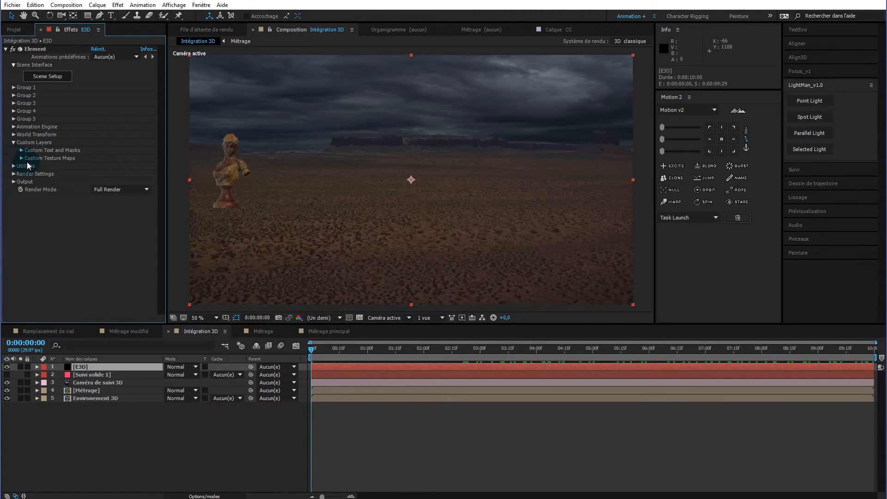
pyautogui.click(21, 158)
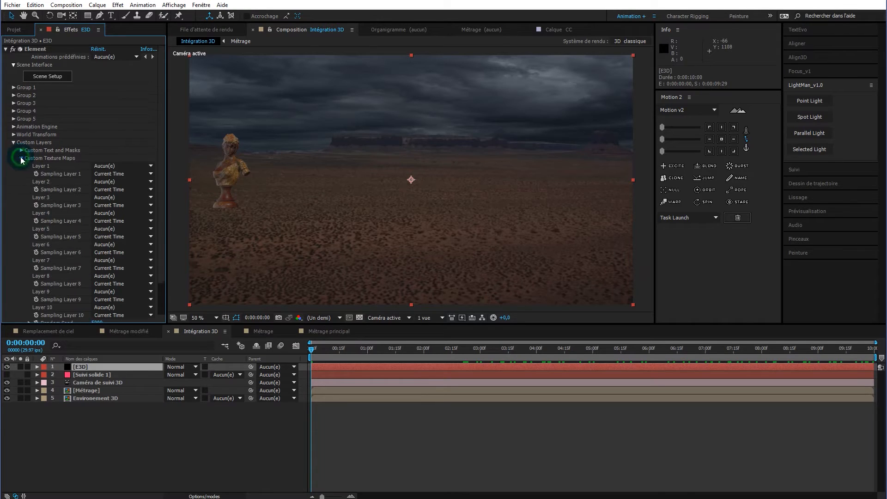
pyautogui.click(113, 162)
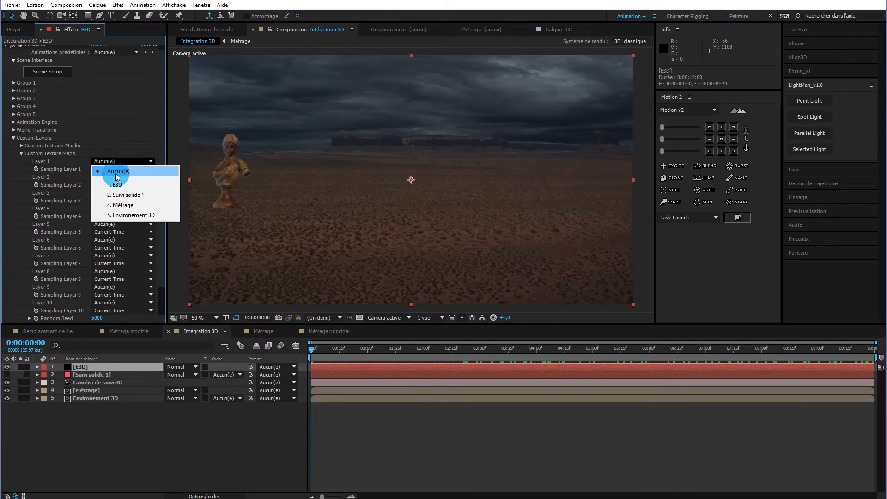
pyautogui.click(121, 215)
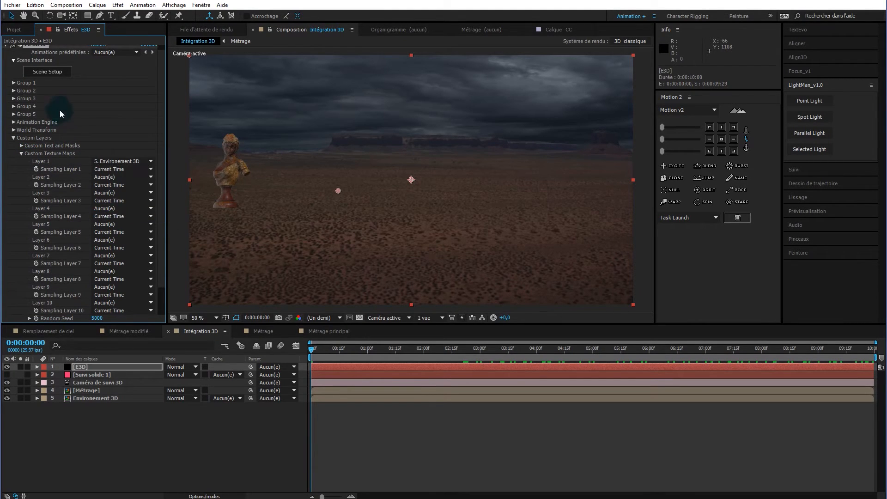
# Open Element's Scene Setup and replace the environment texture with Custom Layer 1
pyautogui.click(51, 72)
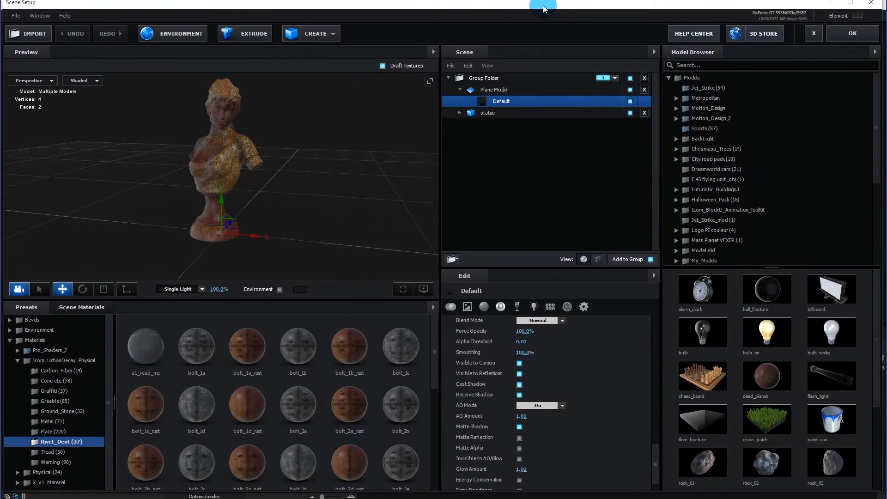
pyautogui.moveTo(544, 5); pyautogui.dragTo(543, 7)
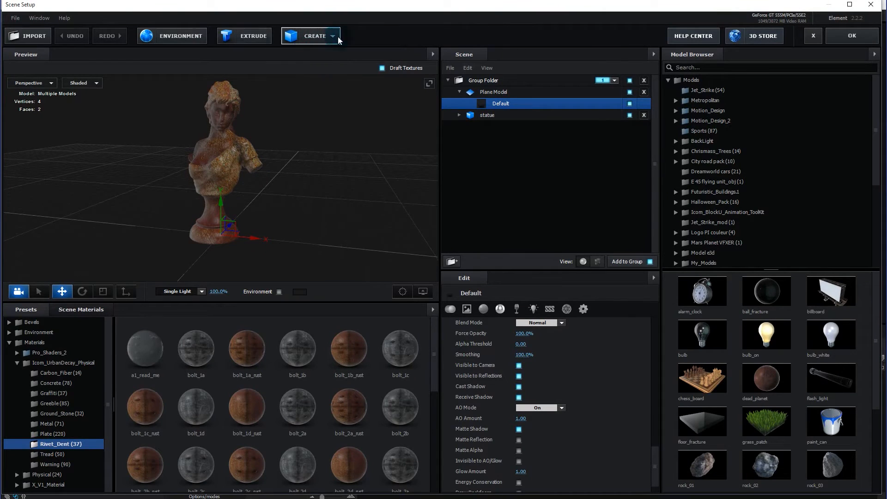
pyautogui.click(176, 34)
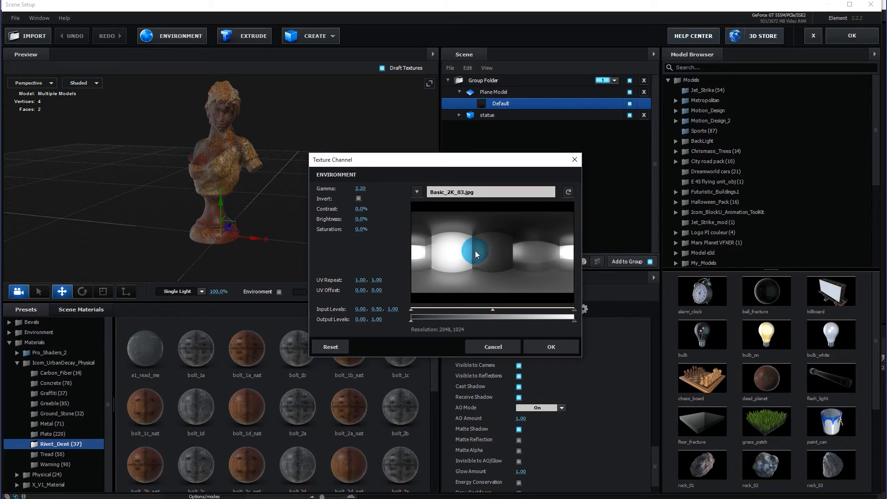
pyautogui.click(417, 192)
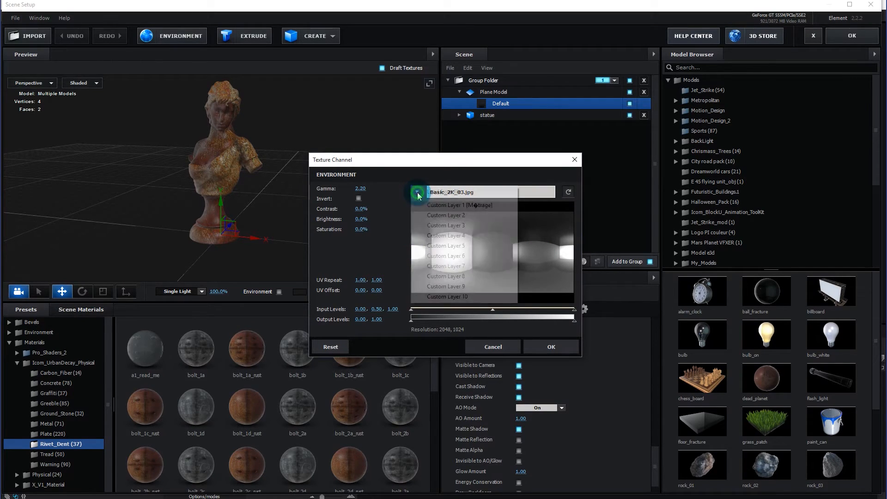
pyautogui.click(452, 209)
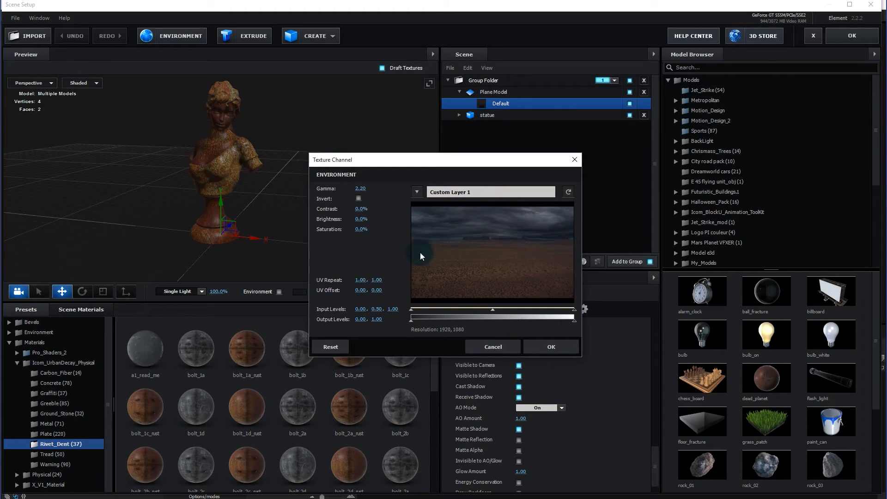
pyautogui.click(539, 344)
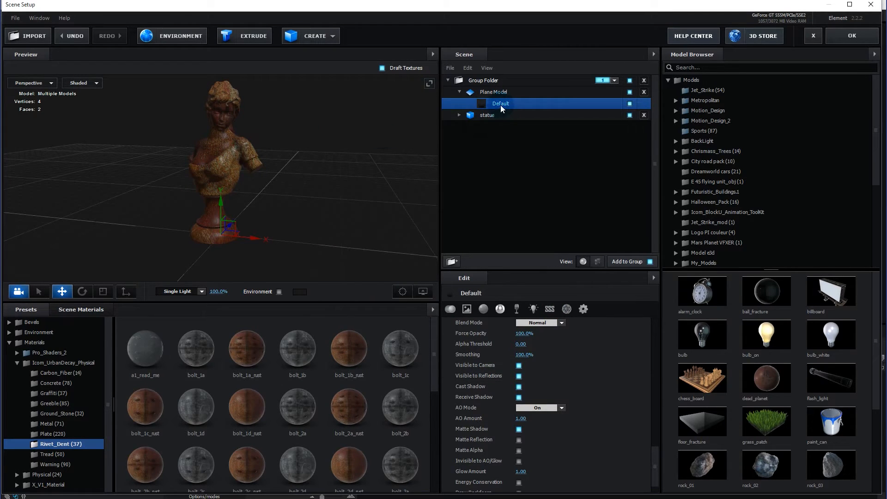
# Lower the Glossiness of the statue's bolt_1d_rust material to 26% and accept the scene setup
pyautogui.click(458, 114)
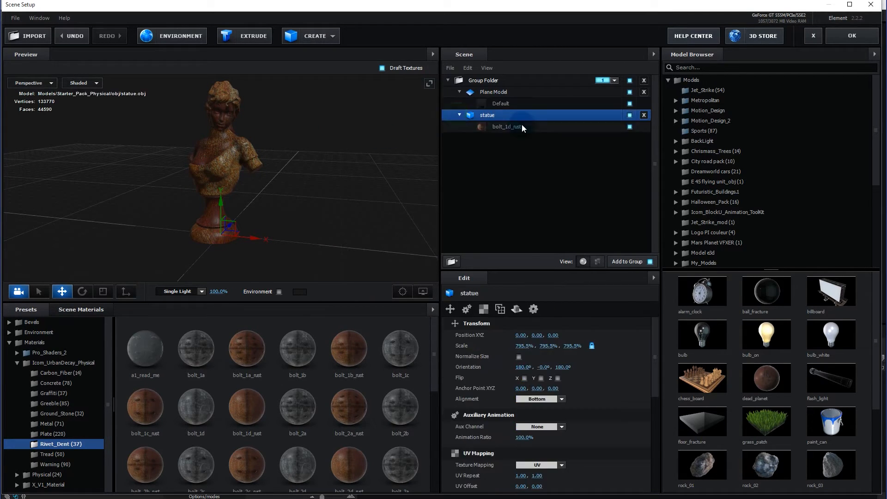
pyautogui.click(521, 126)
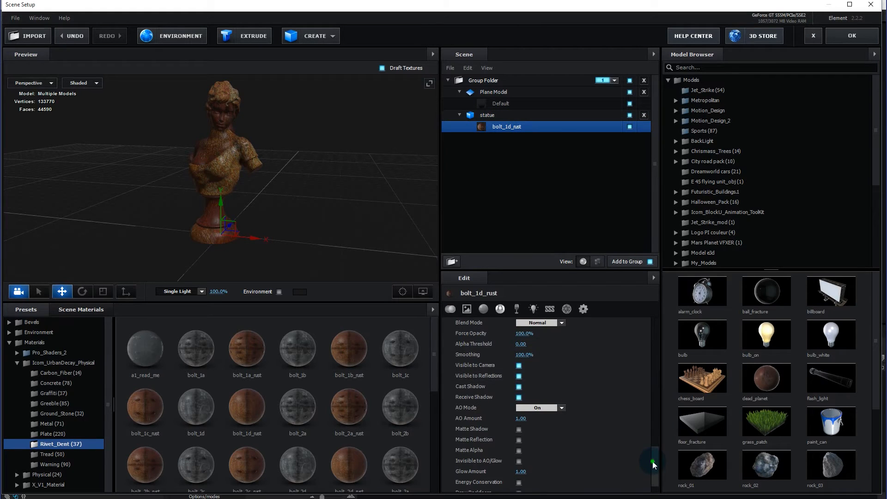
pyautogui.moveTo(652, 461); pyautogui.dragTo(664, 303)
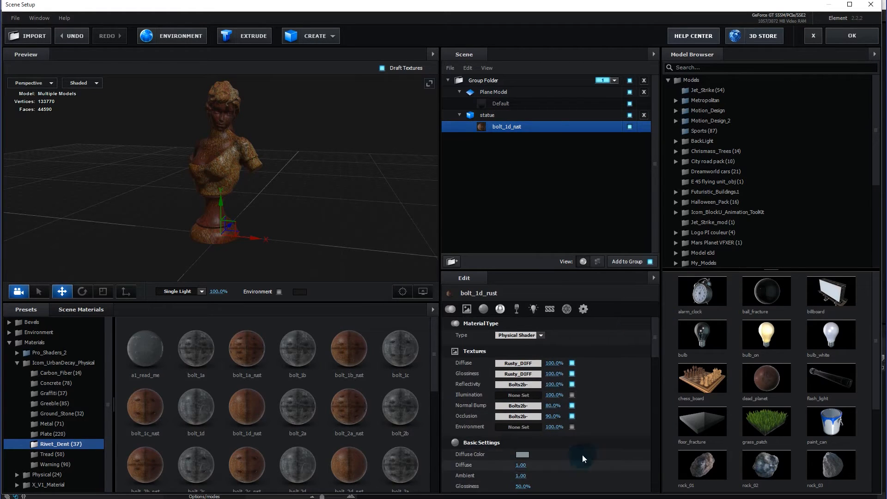
pyautogui.scroll(-3, 536, 428)
pyautogui.scroll(-1, 475, 363)
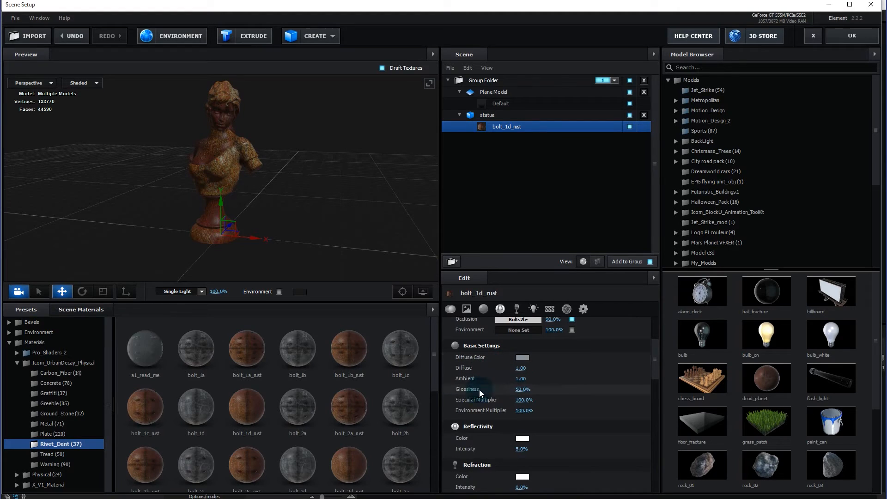
pyautogui.moveTo(522, 389); pyautogui.dragTo(506, 391)
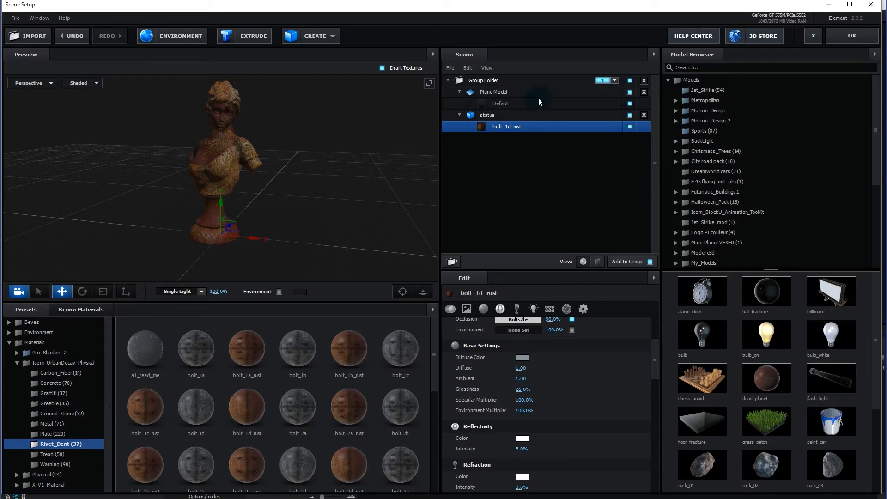
pyautogui.click(852, 37)
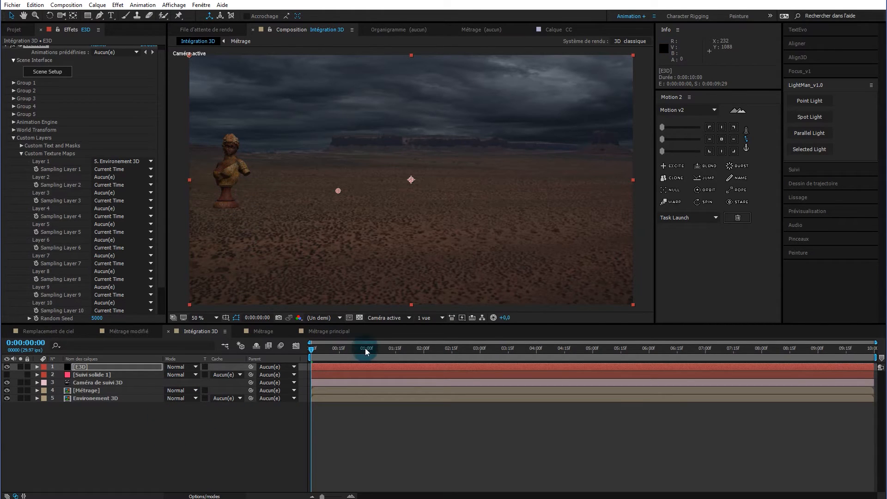
# Scrub the timeline to 0:00:04:27 to check the statue's new shading, and deselect the E3D layer
pyautogui.moveTo(313, 355); pyautogui.dragTo(587, 353)
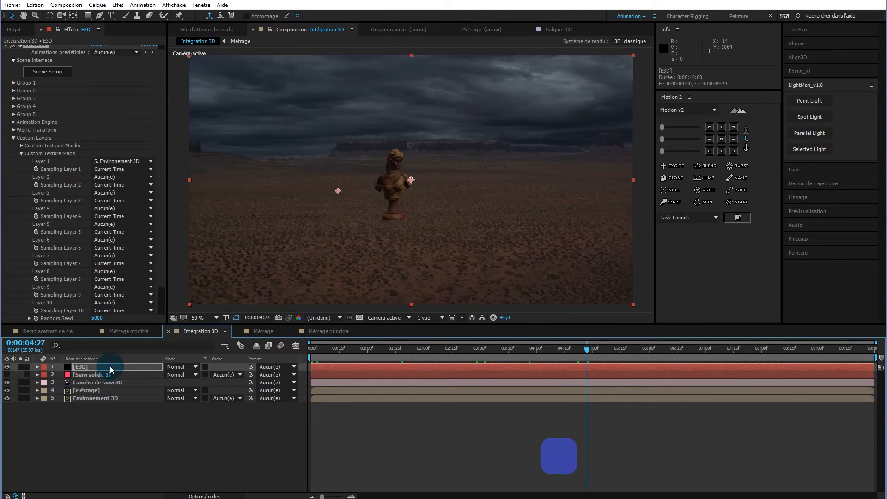
pyautogui.rightClick(181, 431)
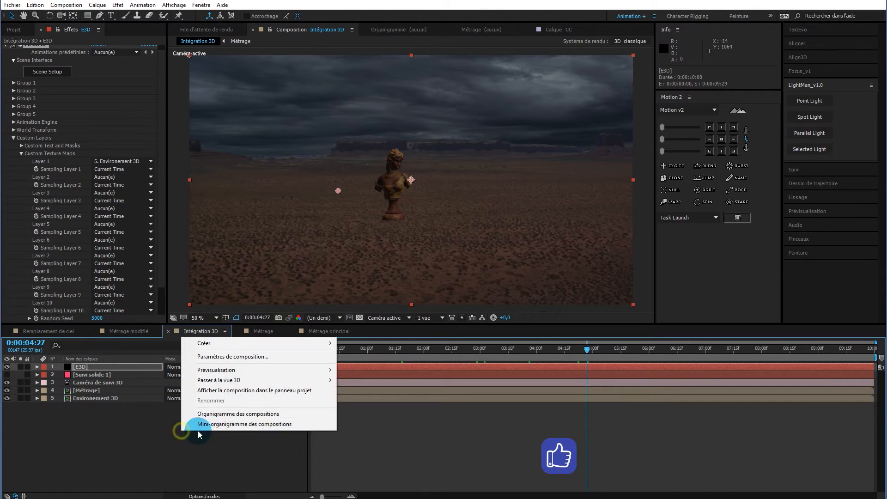
pyautogui.click(145, 451)
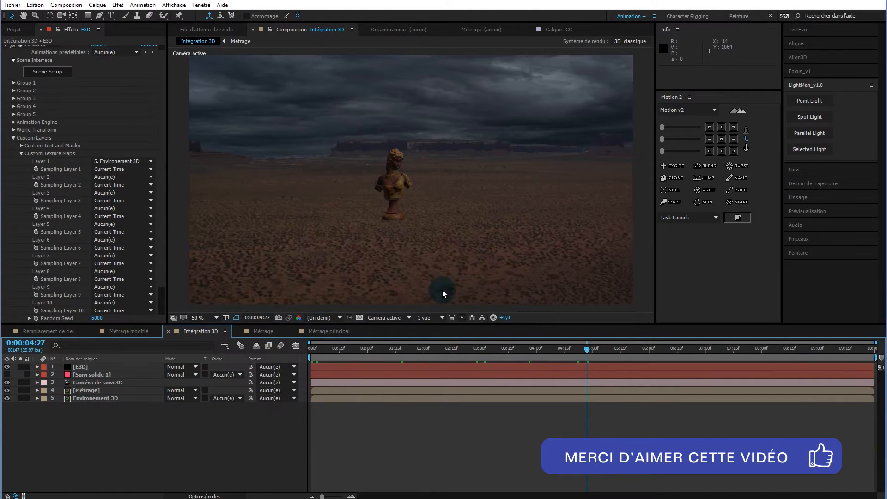
# Add a parallel light with LightMan and solo both the light layer and the E3D layer
pyautogui.click(809, 100)
pyautogui.click(814, 133)
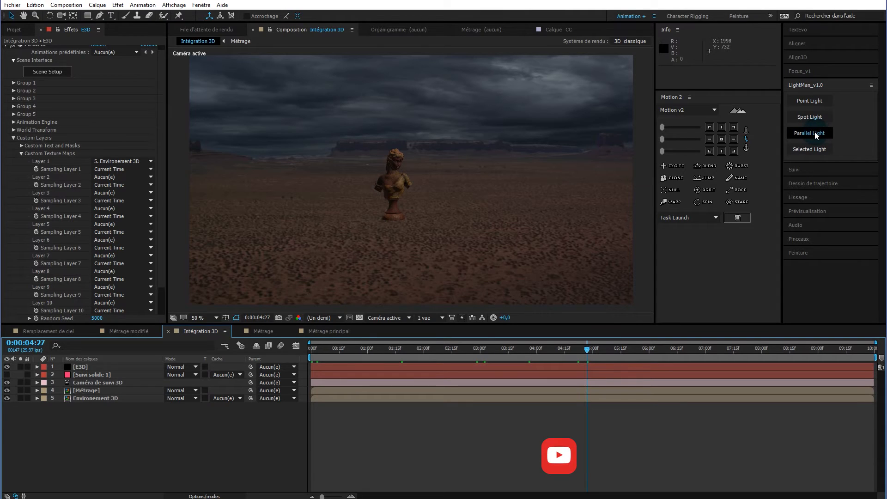
pyautogui.click(815, 133)
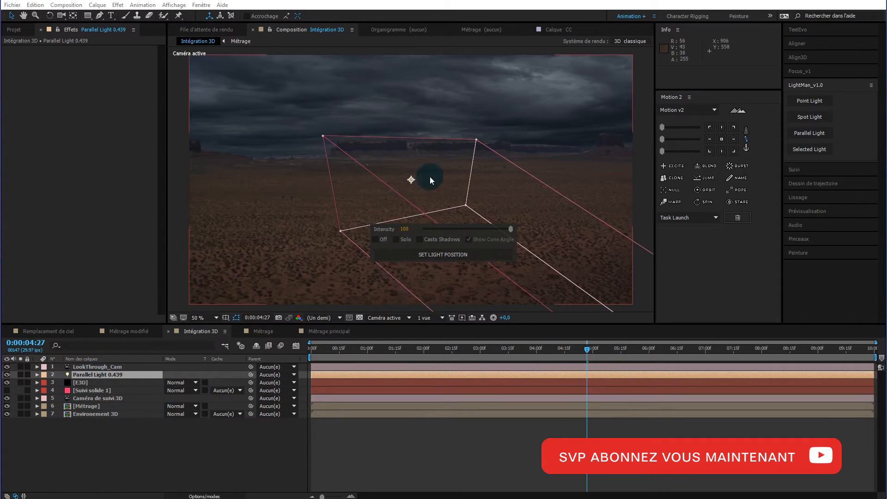
pyautogui.click(21, 375)
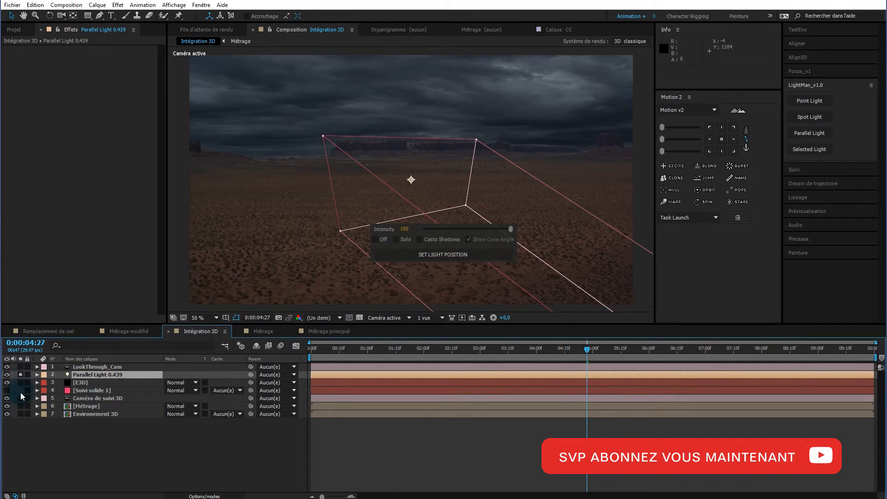
pyautogui.click(20, 382)
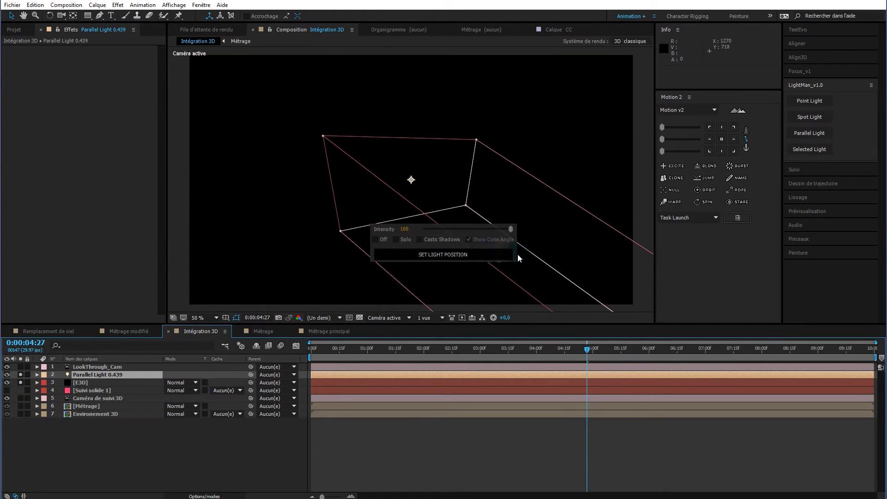
# Reposition the parallel light through LightMan's look-through camera with Casts Shadows enabled, and unsolo the E3D layer
pyautogui.click(499, 255)
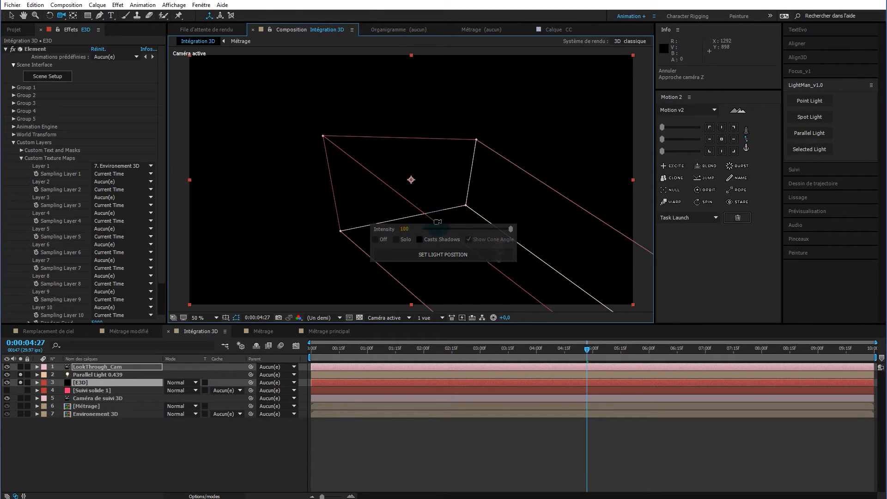
pyautogui.moveTo(442, 226); pyautogui.dragTo(519, 230)
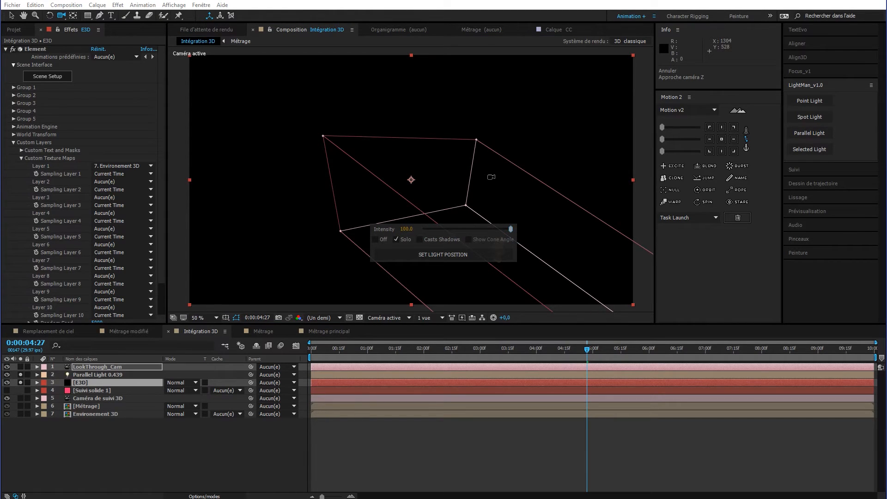
pyautogui.moveTo(491, 178)
pyautogui.mouseDown()
pyautogui.moveTo(487, 191)
pyautogui.moveTo(493, 177)
pyautogui.mouseUp()
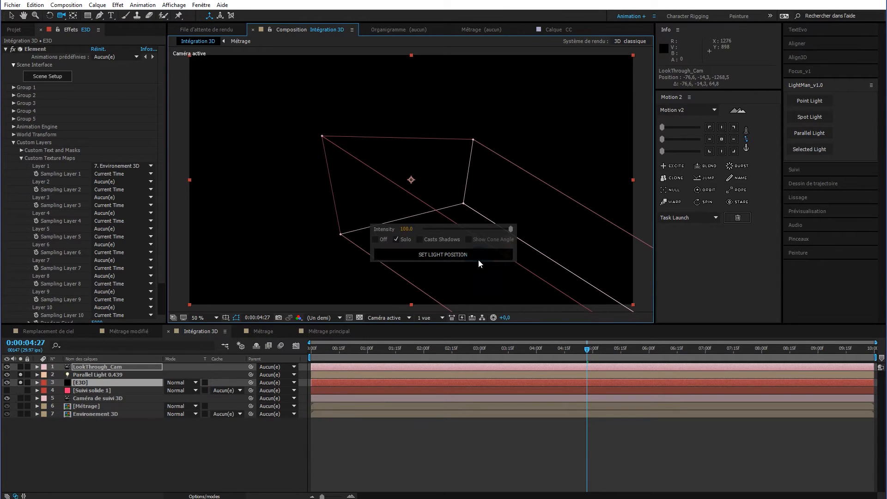
pyautogui.click(419, 239)
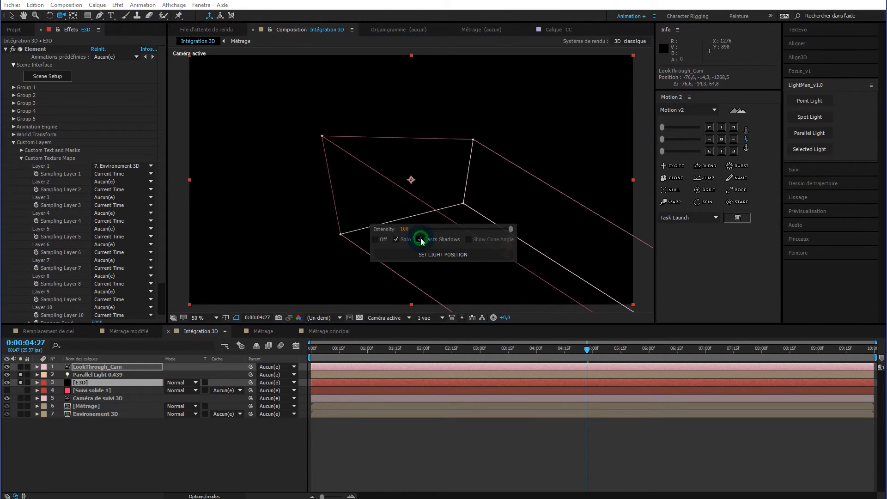
pyautogui.click(465, 255)
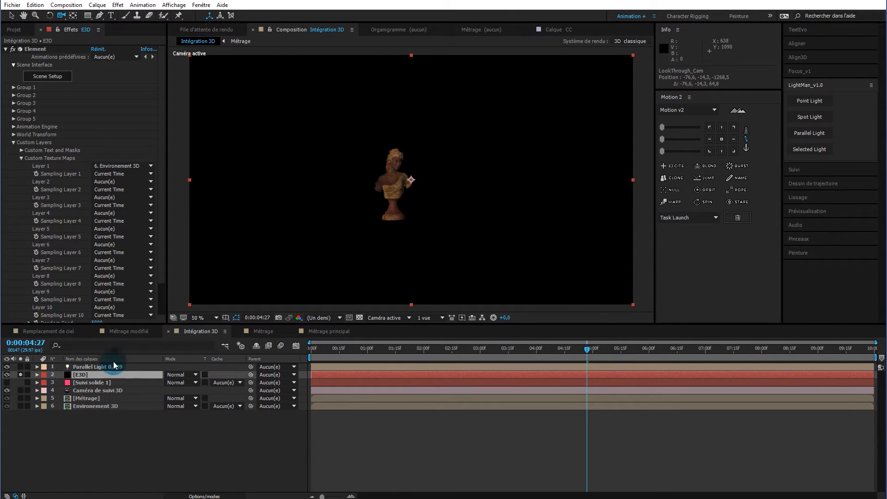
pyautogui.click(20, 375)
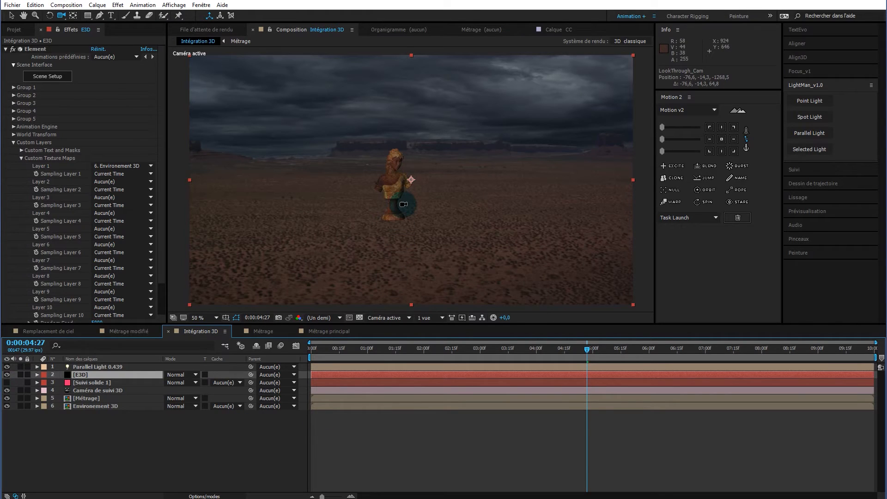
pyautogui.click(148, 374)
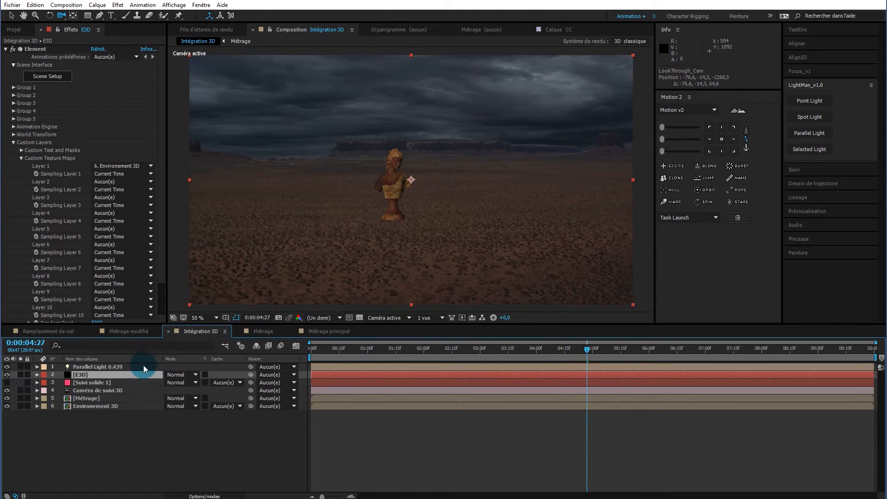
# Set the parallel light's colour by sampling a bright grey-blue area of the clouds, and collapse the light's properties
pyautogui.click(89, 367)
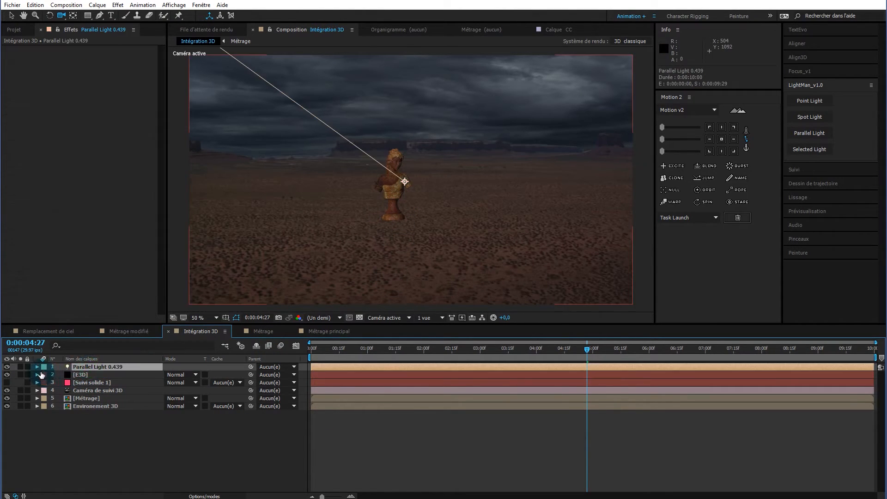
pyautogui.click(38, 366)
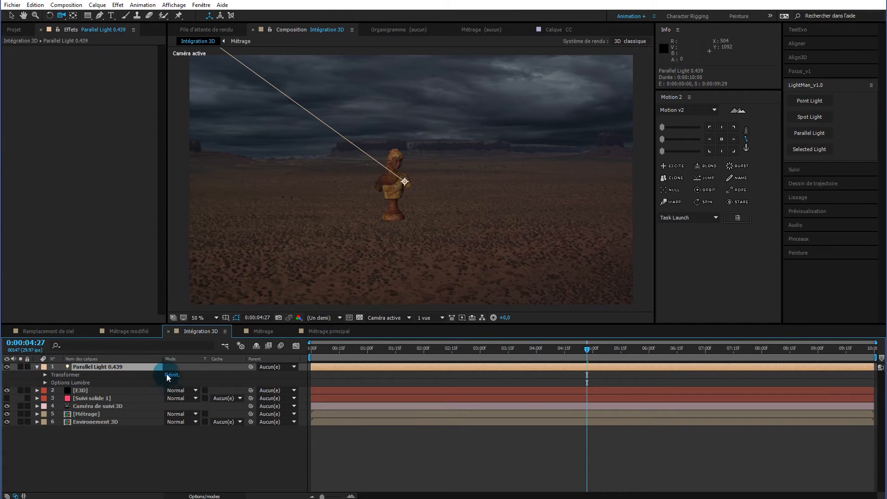
pyautogui.click(45, 383)
pyautogui.click(182, 398)
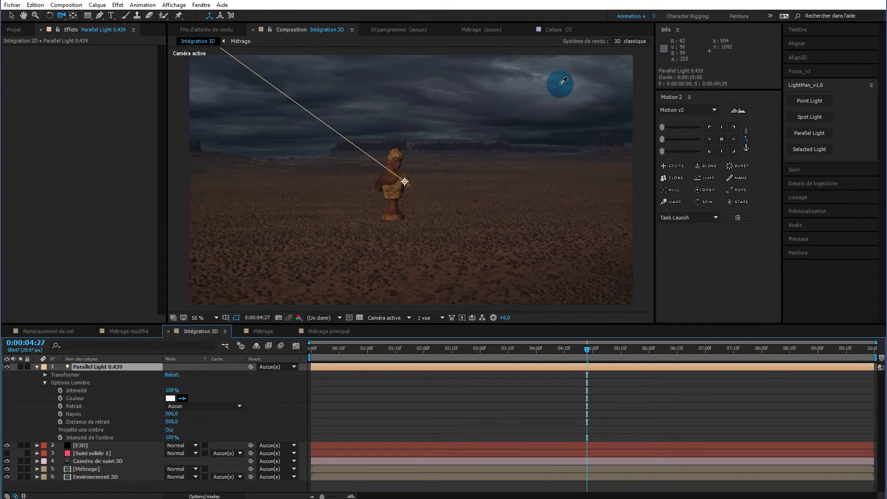
pyautogui.click(569, 89)
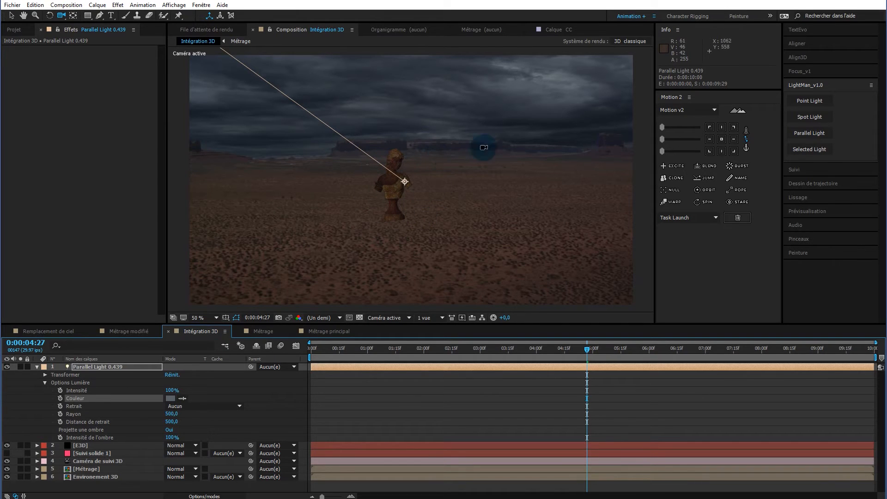
pyautogui.click(182, 398)
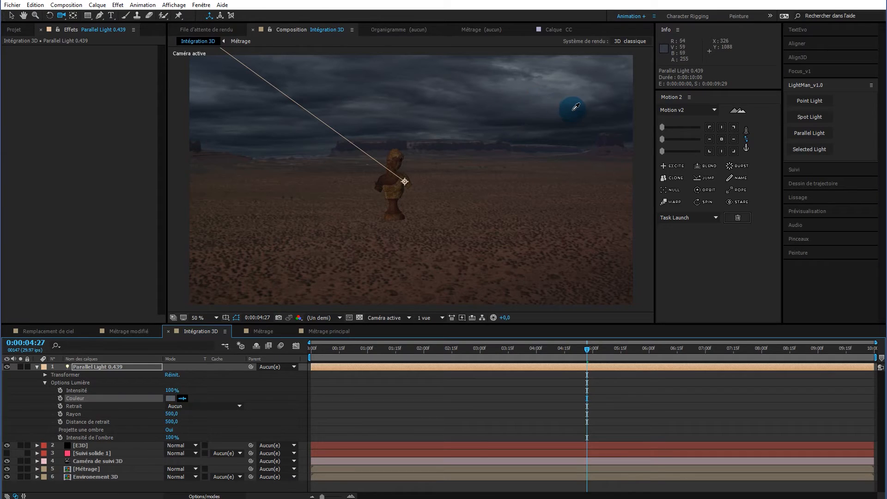
pyautogui.click(585, 119)
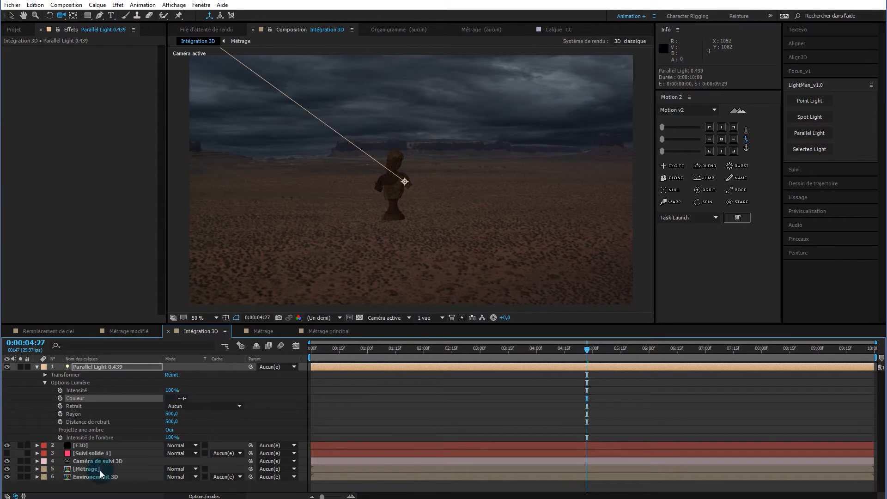
pyautogui.click(183, 399)
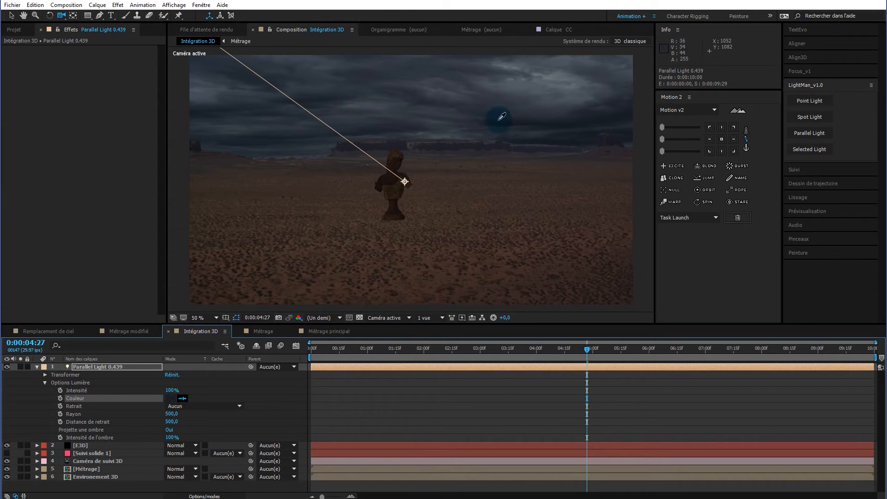
pyautogui.click(545, 80)
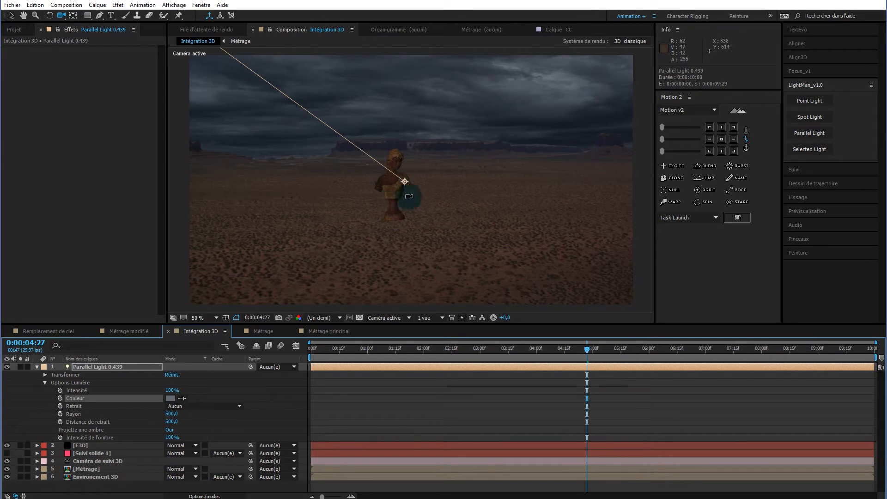
pyautogui.press('u')
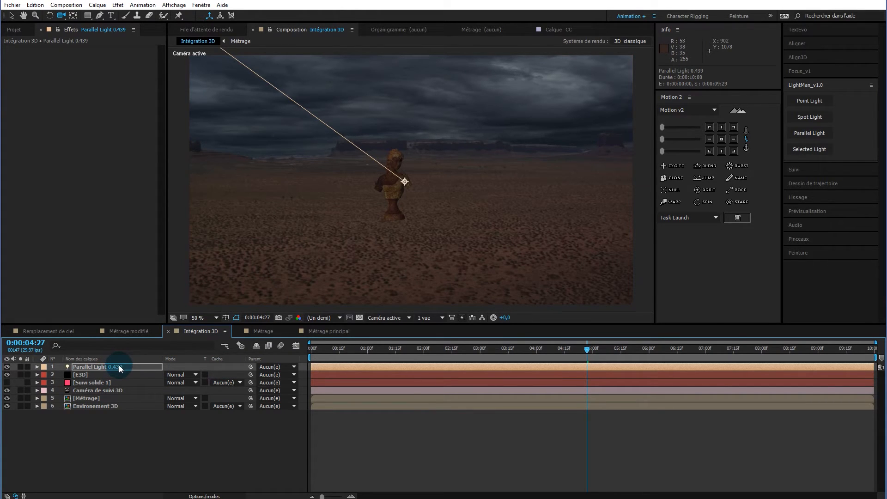
# Enable ambient occlusion in the E3D layer's Element render settings with the AO Mode set to Ray-Traced
pyautogui.click(77, 375)
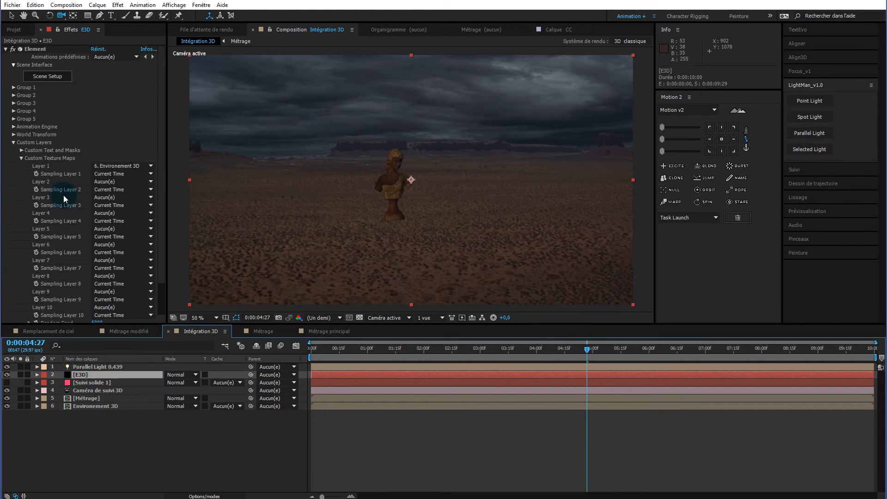
pyautogui.click(14, 142)
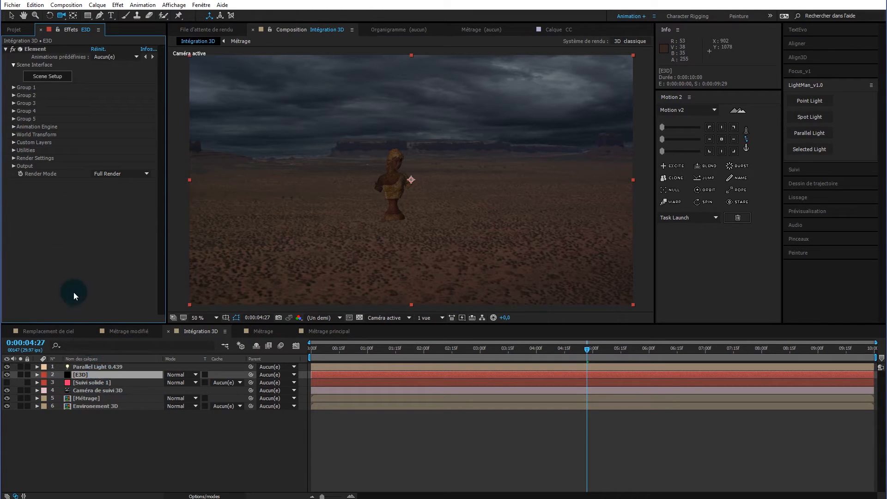
pyautogui.click(13, 158)
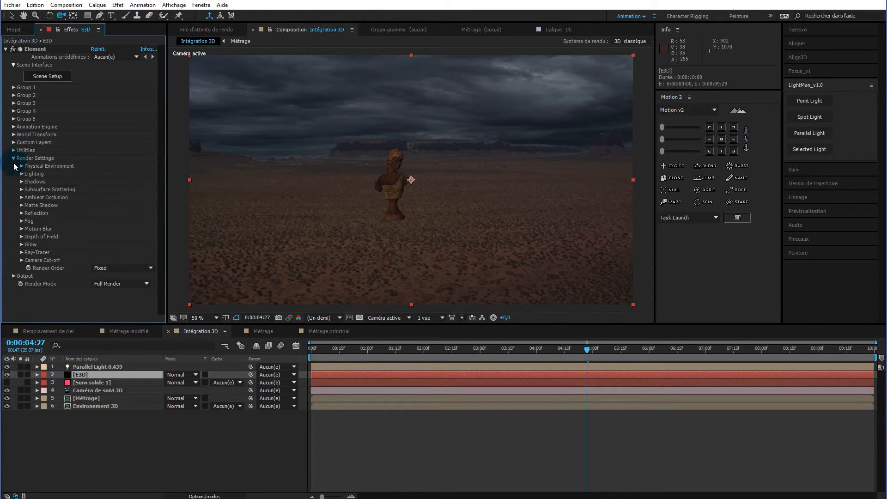
pyautogui.click(21, 198)
pyautogui.click(101, 214)
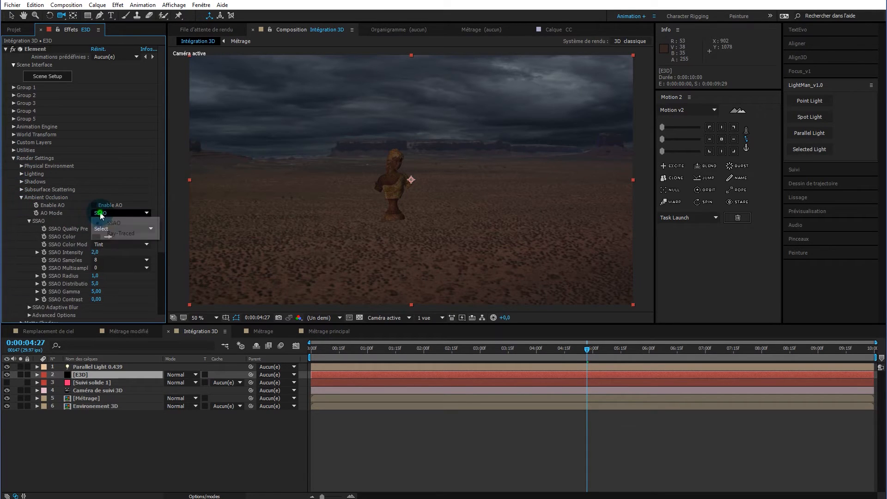
pyautogui.click(113, 233)
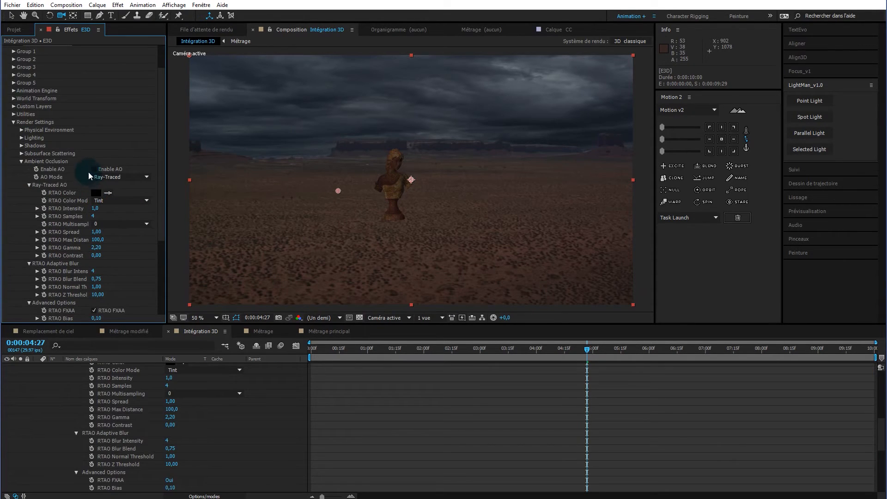
pyautogui.click(93, 169)
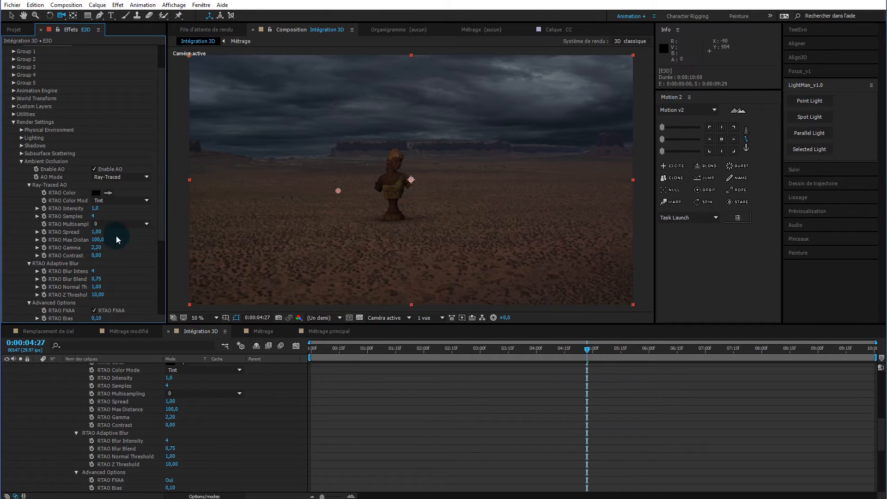
# Set the RTAO Intensity of the ray-traced ambient occlusion to 0.6
pyautogui.click(95, 209)
pyautogui.write('.5')
pyautogui.press('Return')
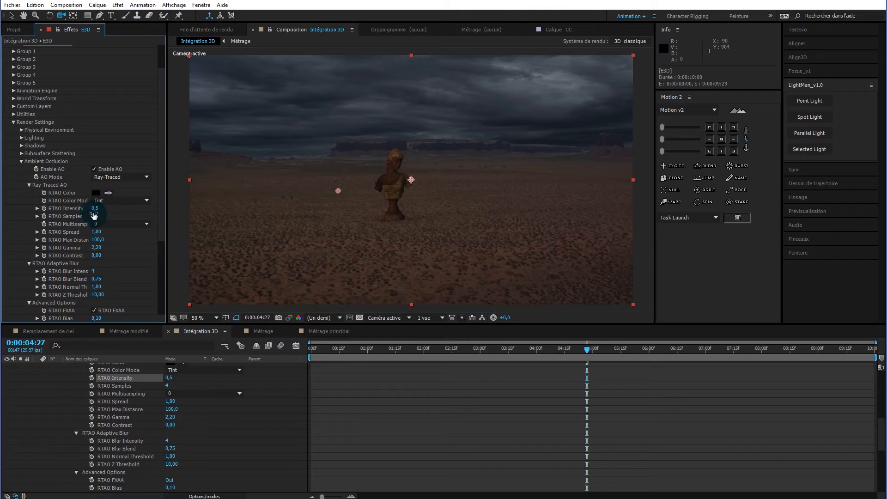
pyautogui.click(96, 208)
pyautogui.click(99, 211)
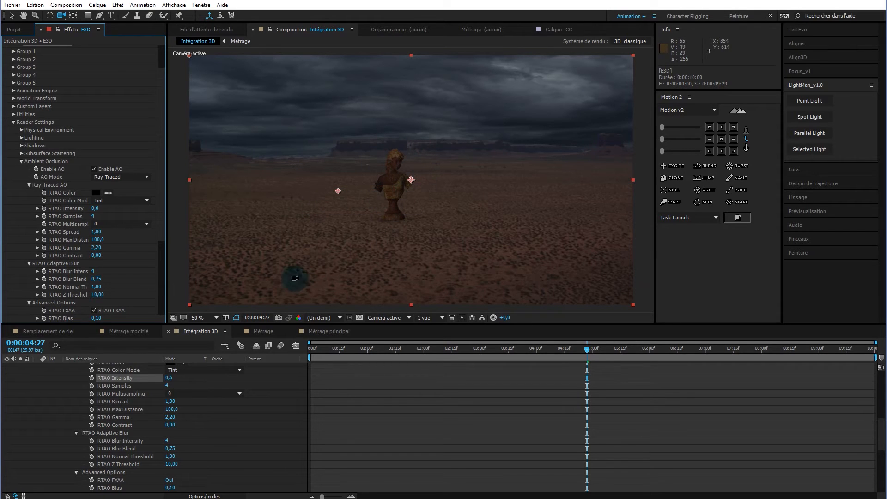
# Scrub the timeline to 0:00:04:07 to check the statue's shading, and collapse and deselect the E3D layer
pyautogui.moveTo(339, 347); pyautogui.dragTo(549, 337)
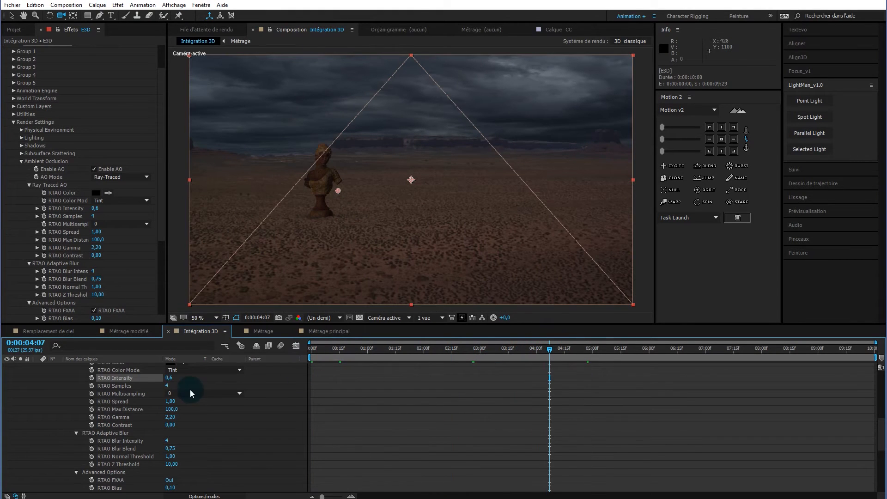
pyautogui.scroll(5, 211, 420)
pyautogui.scroll(3, 207, 420)
pyautogui.click(37, 375)
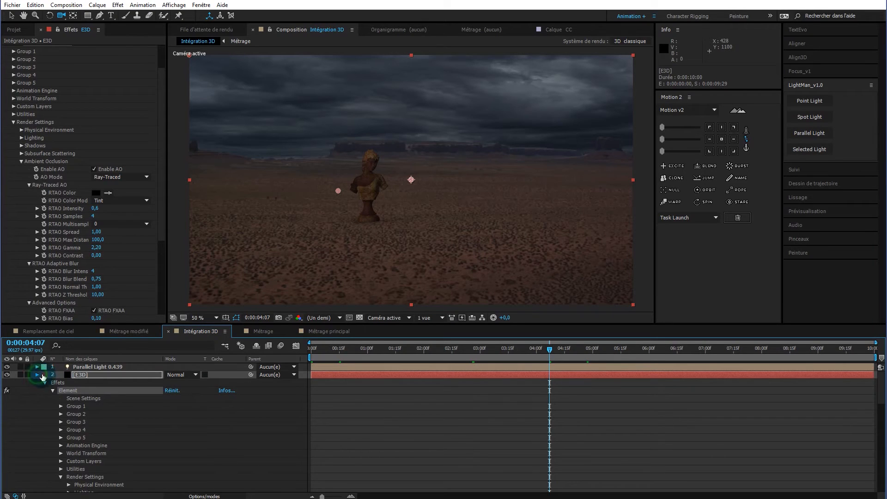
pyautogui.click(134, 434)
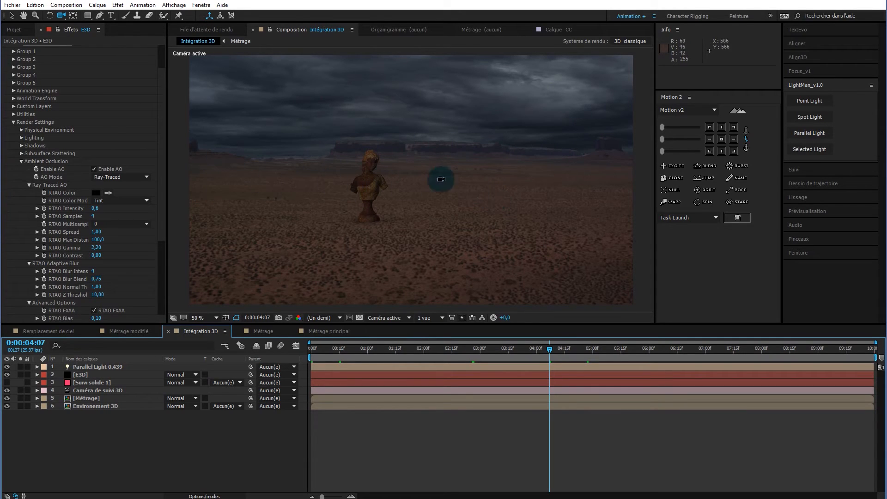
# Create a composition-sized solid in the Métrage composition, with its colour sampled from the dark blue-grey clouds near the horizon
pyautogui.click(266, 332)
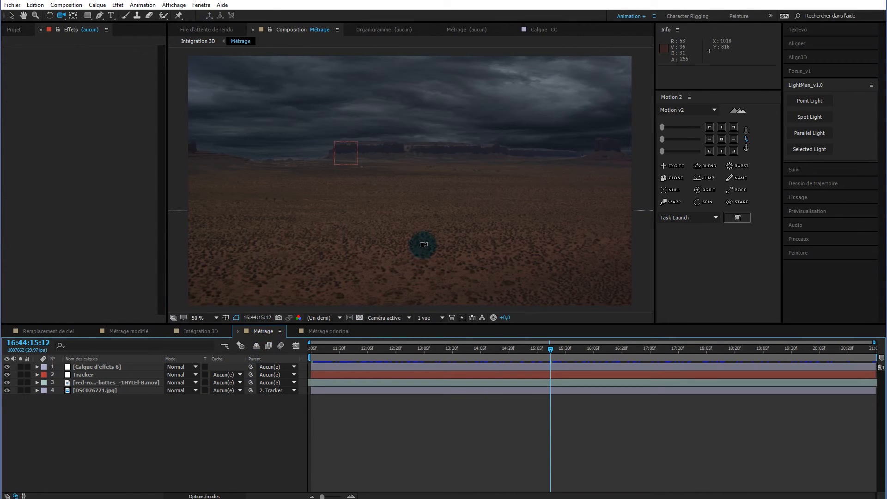
pyautogui.press(',')
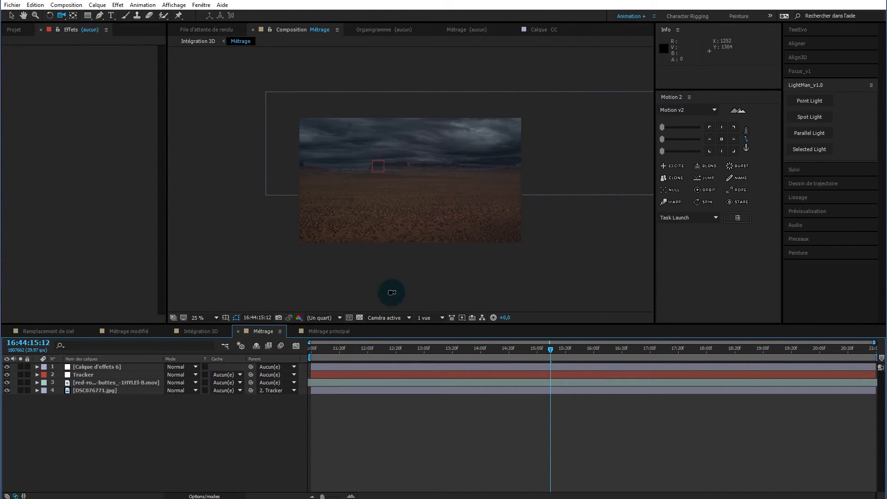
pyautogui.click(230, 443)
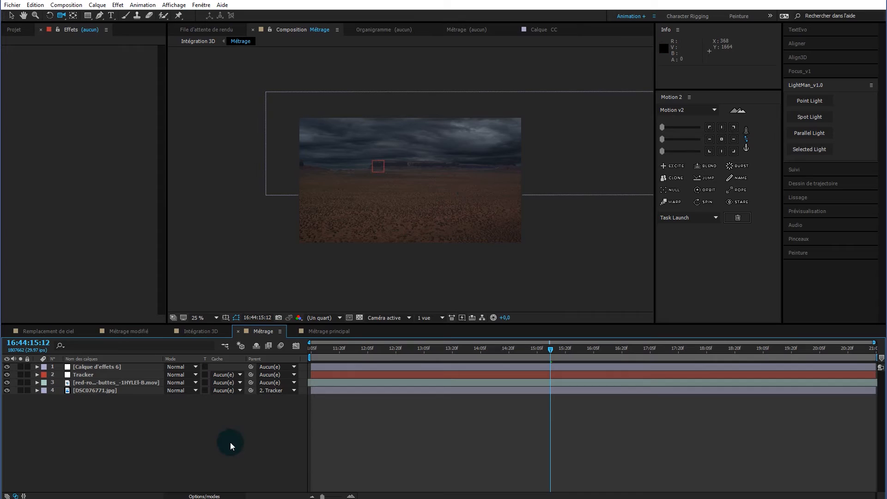
pyautogui.rightClick(253, 411)
pyautogui.moveTo(298, 417)
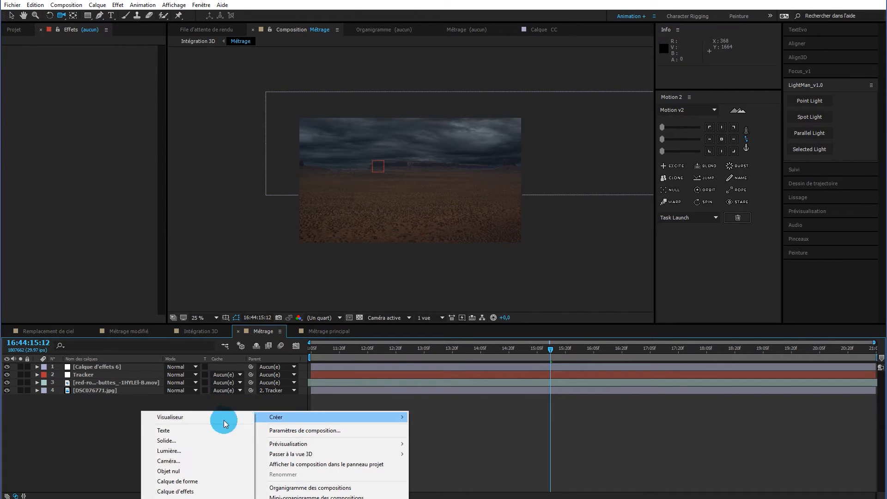
pyautogui.click(192, 442)
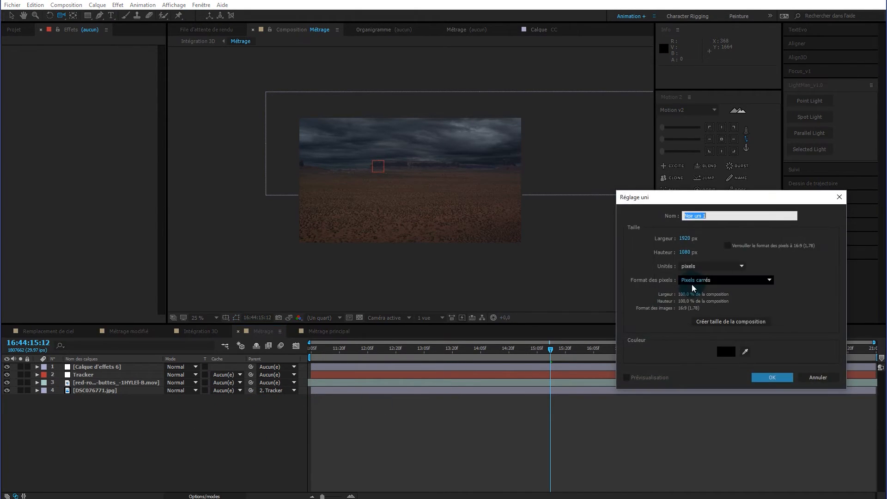
pyautogui.click(745, 352)
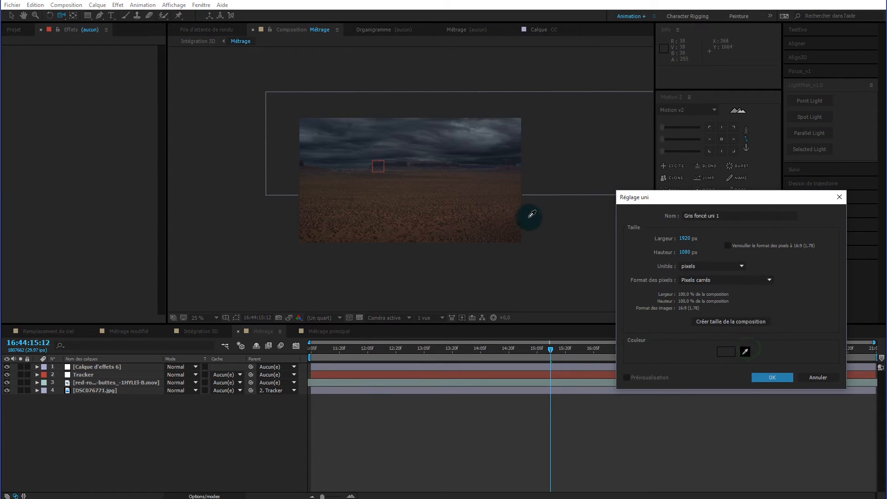
pyautogui.click(480, 147)
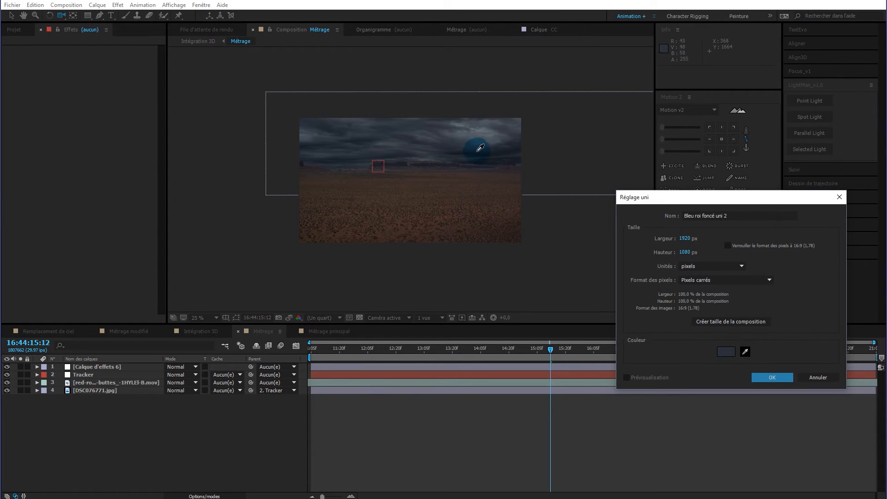
pyautogui.click(502, 144)
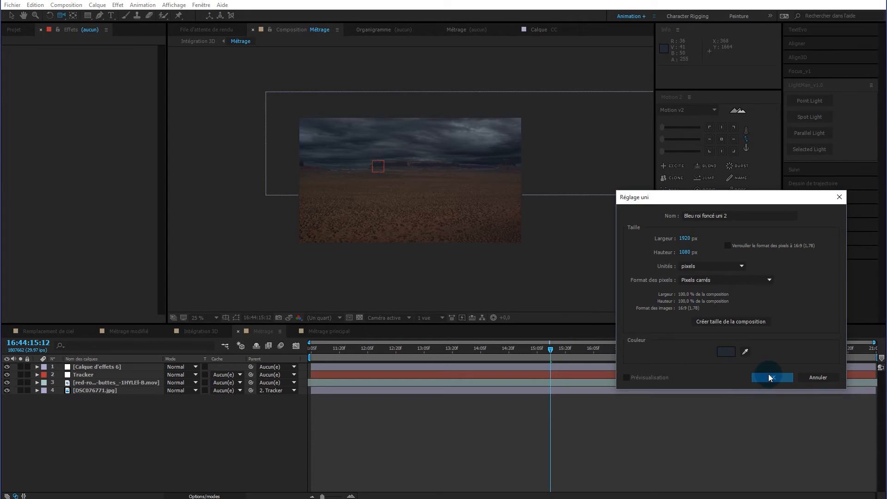
pyautogui.click(771, 378)
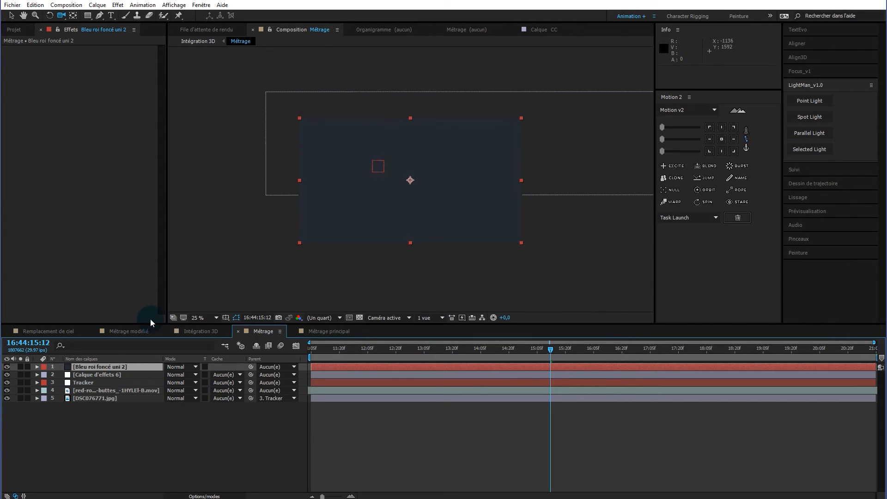
# Draw a rectangular mask on the blue solid, extending well beyond the frame's sides and top and ending at its lower edge
pyautogui.click(114, 368)
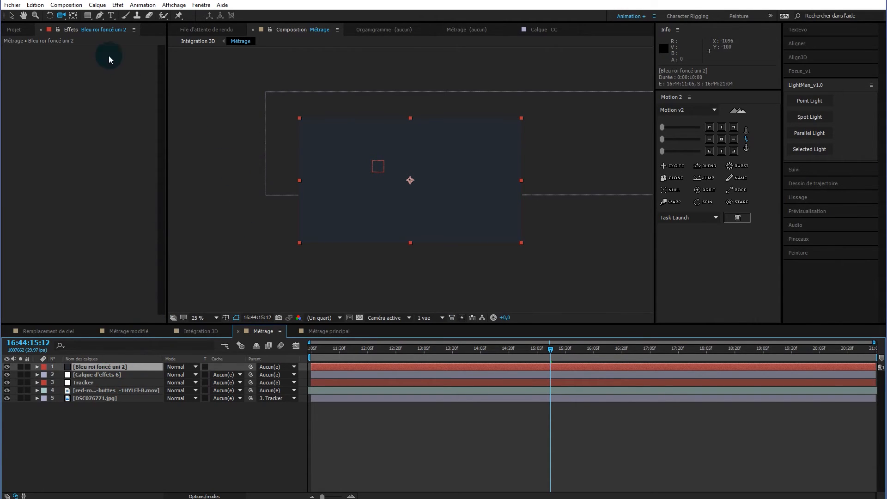
pyautogui.click(88, 15)
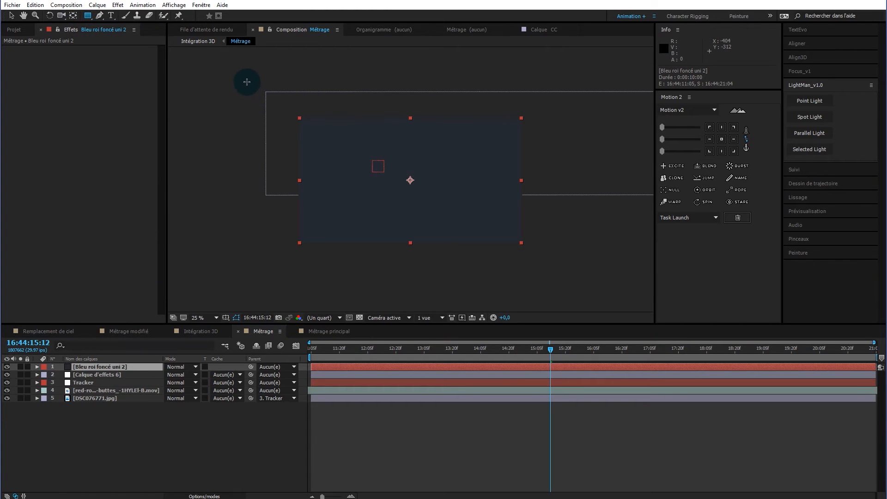
pyautogui.moveTo(222, 65); pyautogui.dragTo(626, 241)
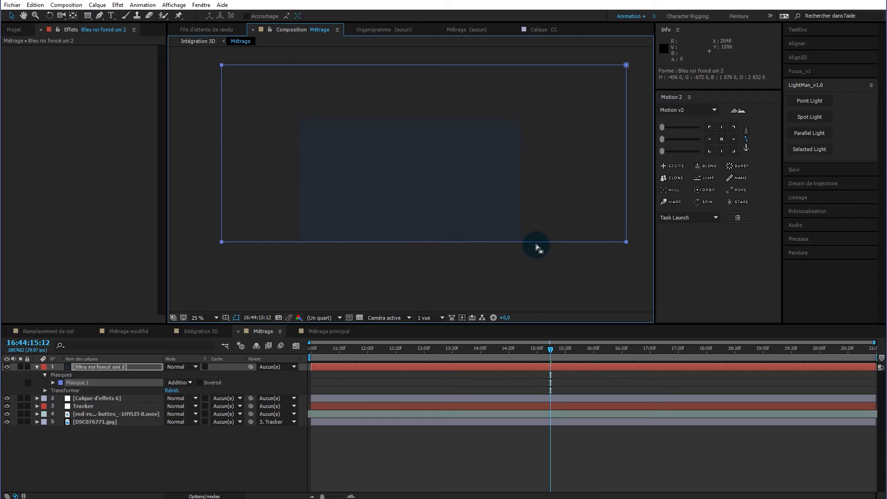
# Try to move the lower edge of the solid's mask, and undo the move
pyautogui.click(514, 246)
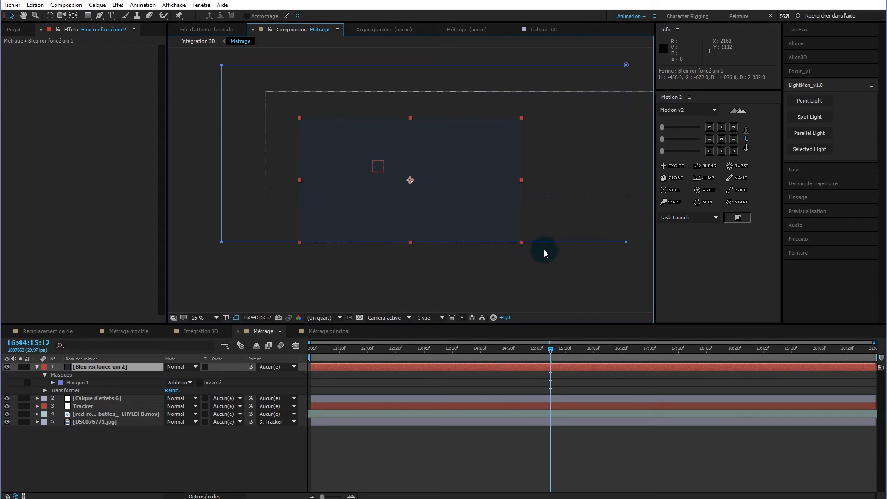
pyautogui.moveTo(551, 242); pyautogui.dragTo(540, 245)
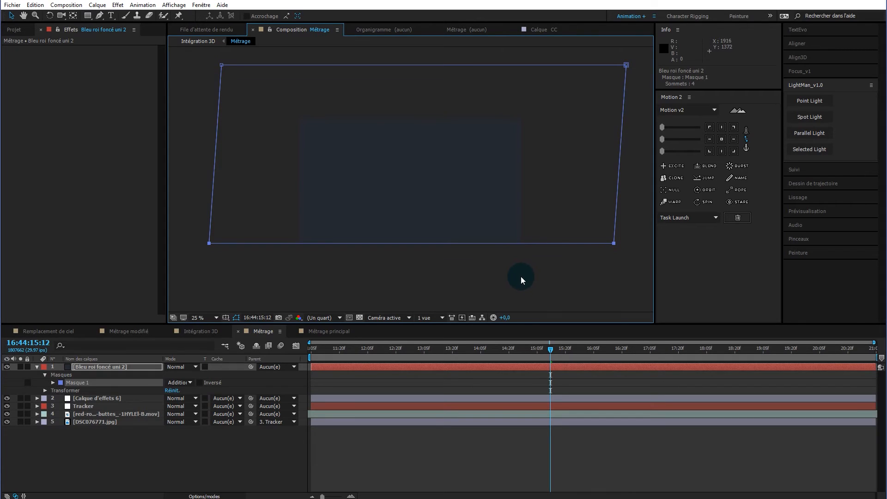
pyautogui.hotkey('ctrl', 'z')
# Shift the mask's lower and upper edges slightly to the left, and raise the upper edge further above the frame
pyautogui.click(601, 67)
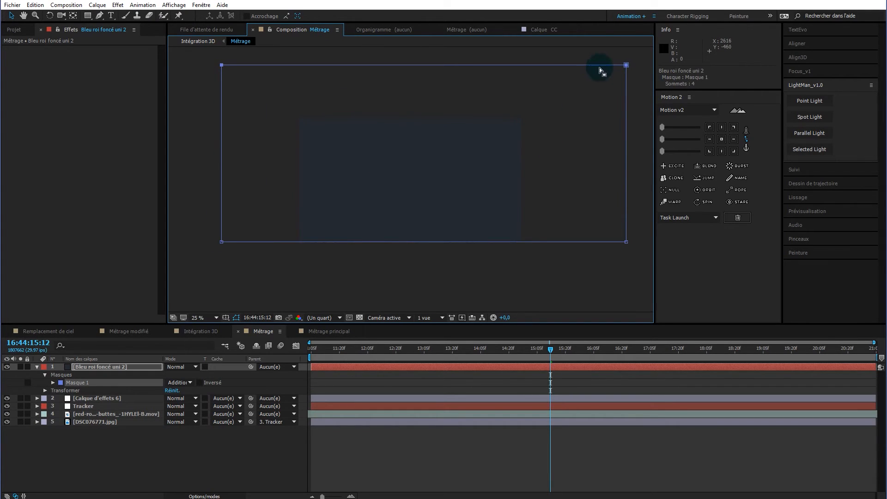
pyautogui.moveTo(571, 244); pyautogui.dragTo(560, 242)
pyautogui.moveTo(571, 66)
pyautogui.mouseDown()
pyautogui.moveTo(560, 65)
pyautogui.moveTo(564, 57)
pyautogui.mouseUp()
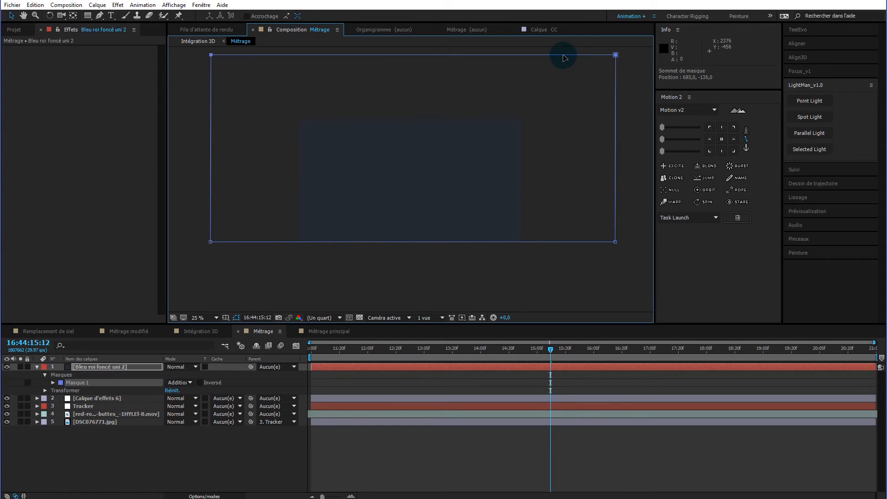
# Set Masque 1's feather to 689 pixels and its expansion to -175 pixels, and collapse the solid's properties
pyautogui.click(53, 382)
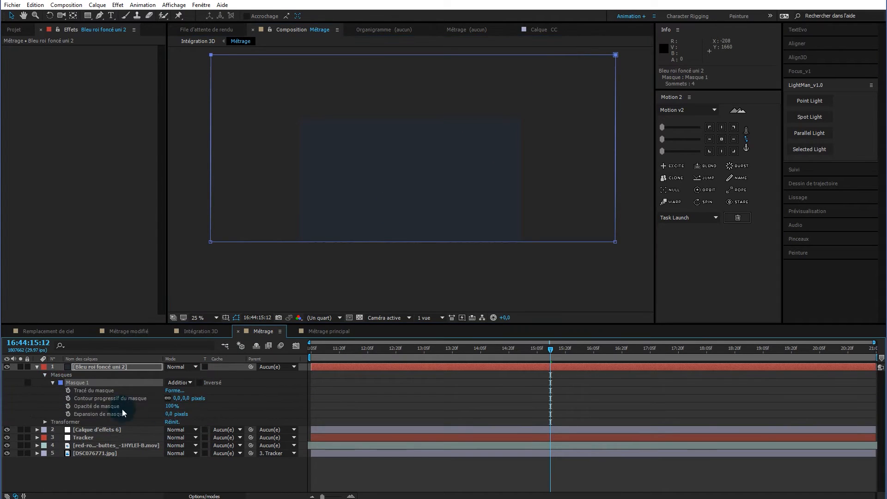
pyautogui.moveTo(189, 400); pyautogui.dragTo(522, 403)
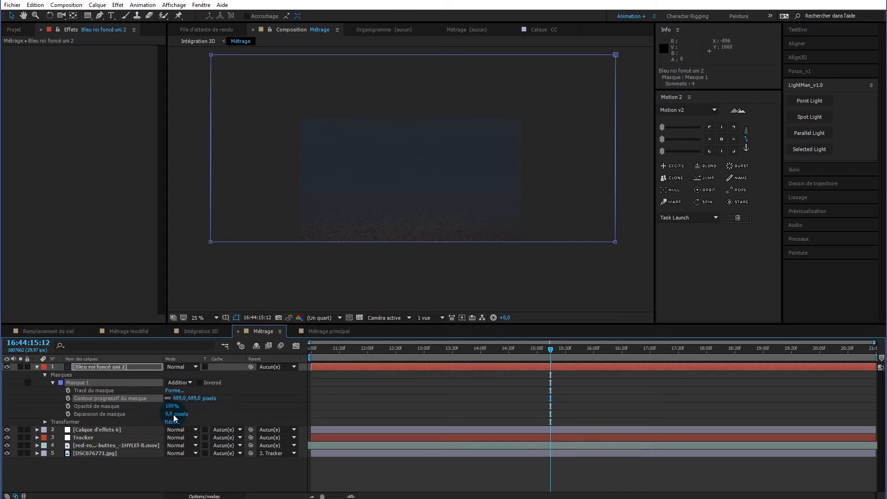
pyautogui.moveTo(171, 417); pyautogui.dragTo(95, 419)
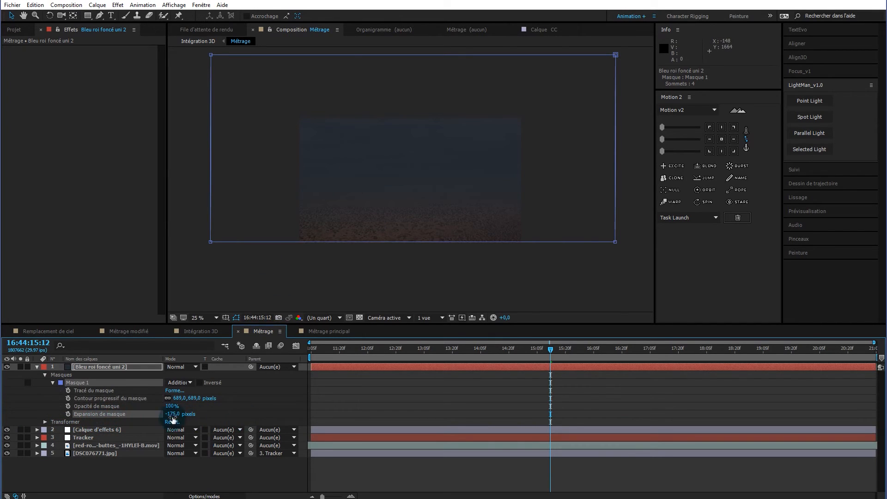
pyautogui.click(38, 366)
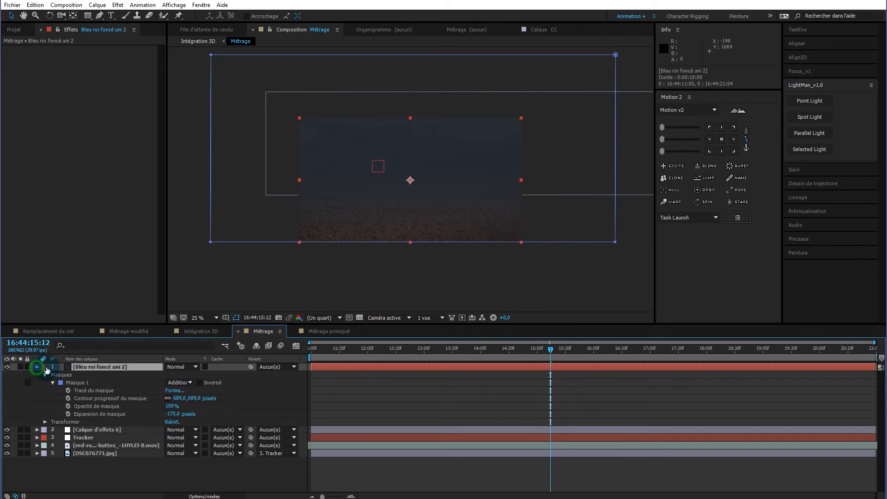
pyautogui.click(36, 366)
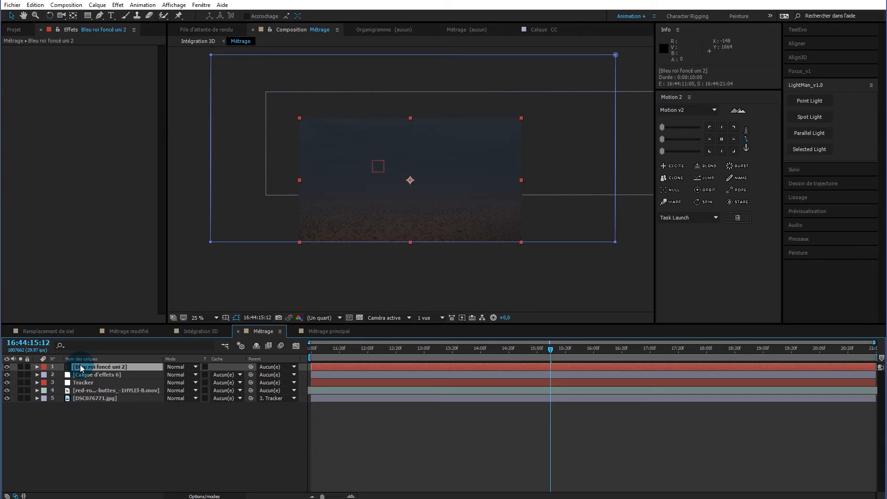
# Lower the blue solid's opacity to 35%
pyautogui.press('t')
pyautogui.moveTo(171, 375); pyautogui.dragTo(158, 375)
pyautogui.press('.')
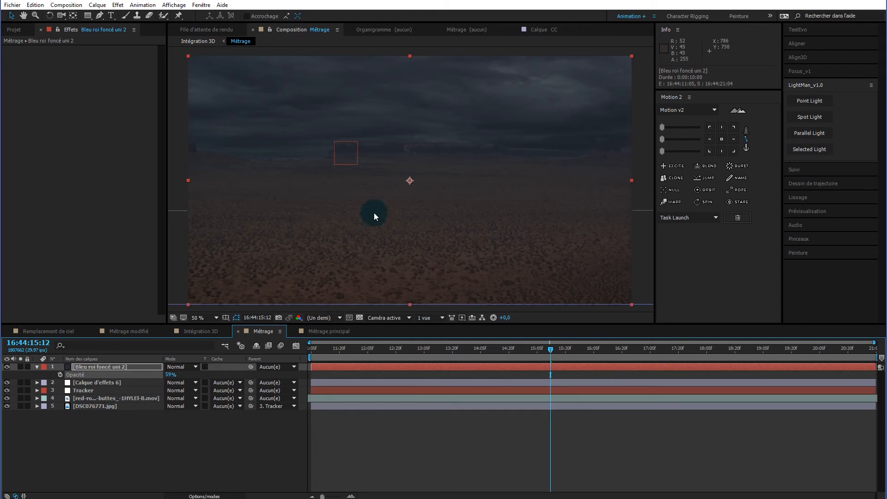
pyautogui.moveTo(169, 374)
pyautogui.mouseDown()
pyautogui.moveTo(156, 375)
pyautogui.moveTo(166, 375)
pyautogui.mouseUp()
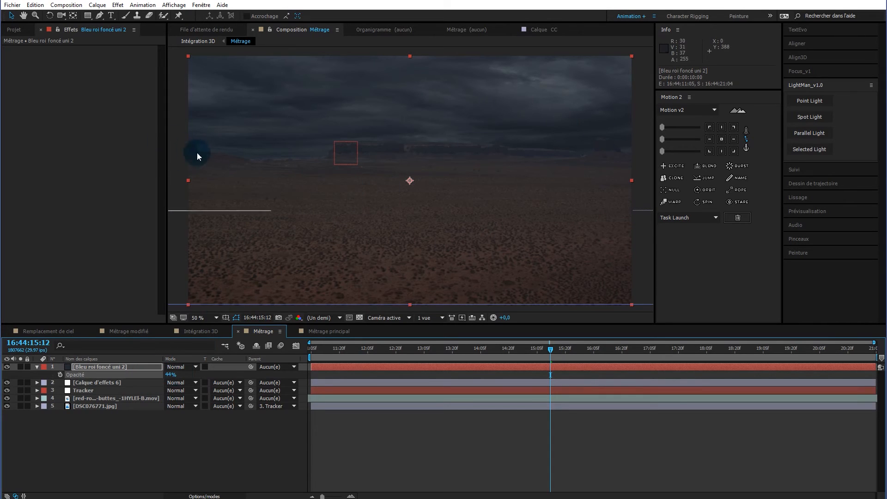
pyautogui.click(170, 375)
pyautogui.write('40')
pyautogui.click(155, 471)
pyautogui.click(167, 376)
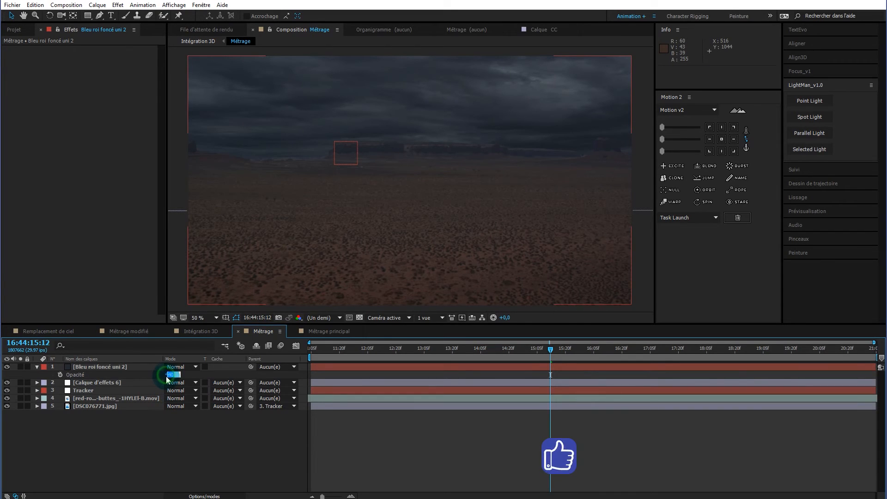
pyautogui.write('35')
pyautogui.press('Return')
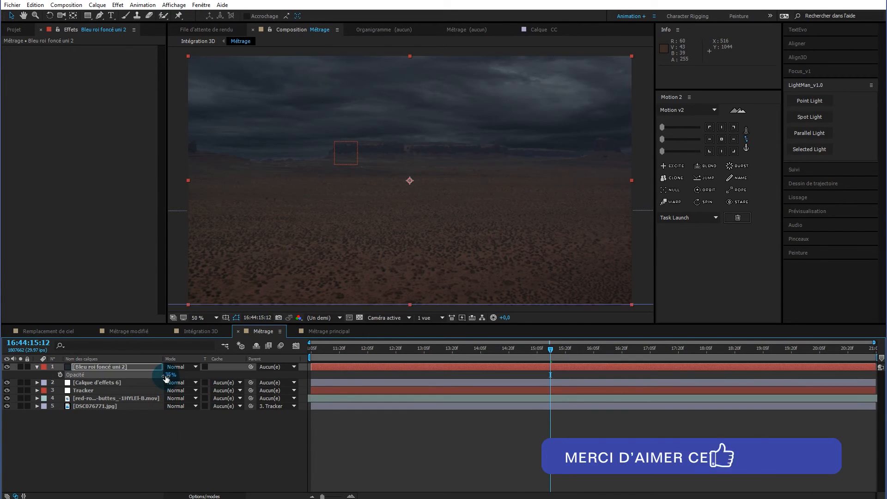
# Parent the blue solid to the Tracker layer, and play and scrub through the footage to check its coverage
pyautogui.click(126, 367)
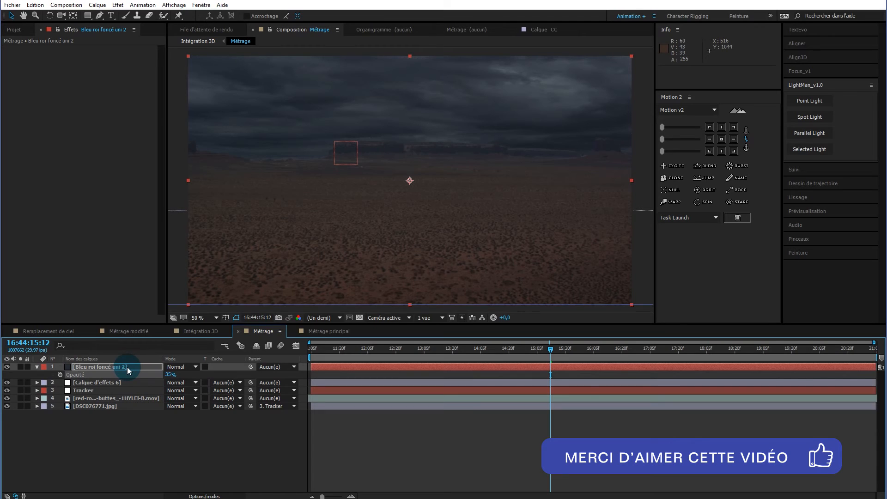
pyautogui.click(132, 369)
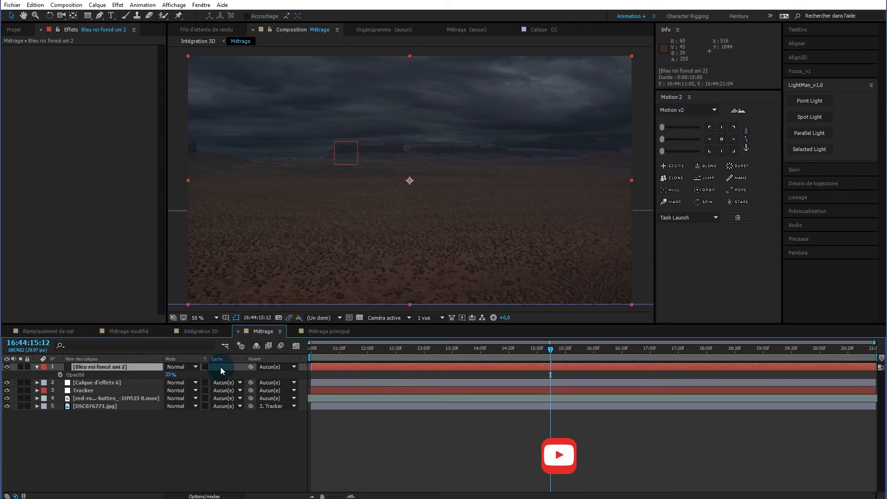
pyautogui.moveTo(247, 365); pyautogui.dragTo(116, 389)
pyautogui.press('space')
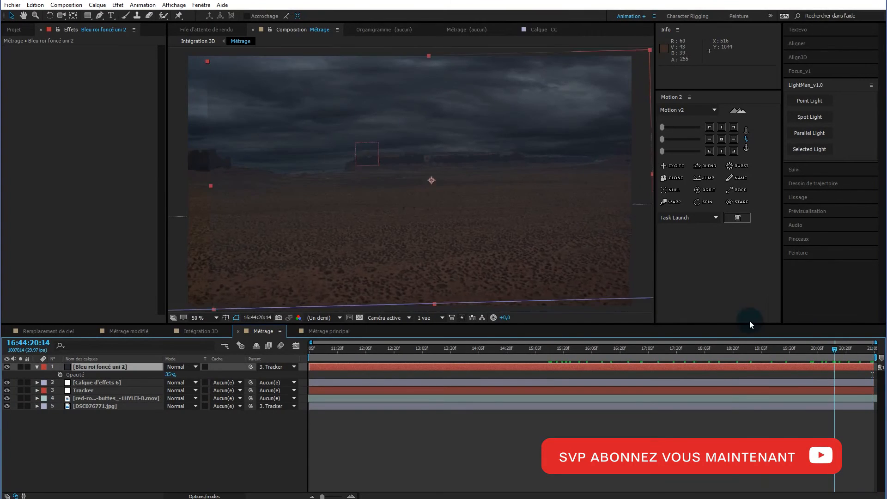
pyautogui.moveTo(260, 284); pyautogui.dragTo(94, 275)
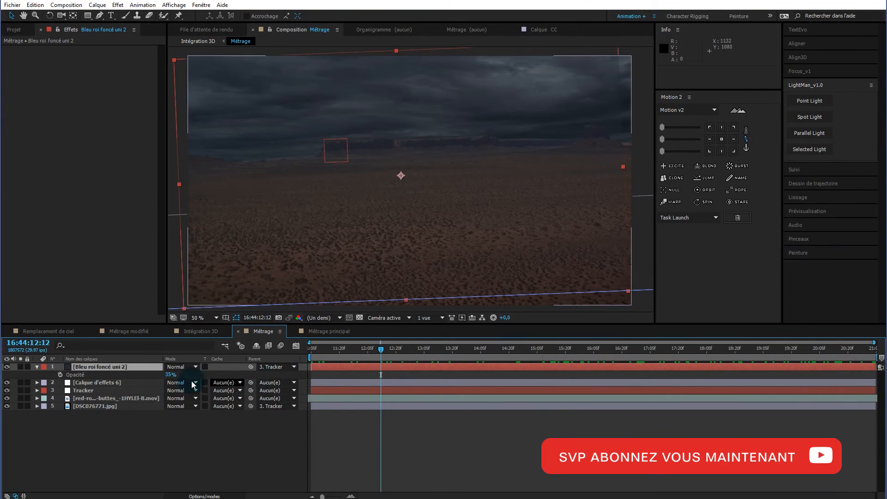
# Scale the blue solid up to 689.2% so that it covers the whole frame
pyautogui.click(82, 366)
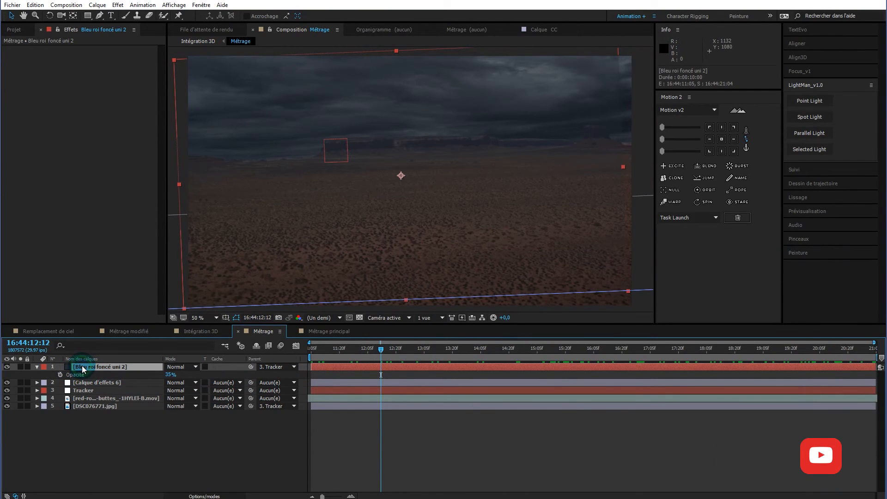
pyautogui.press('s')
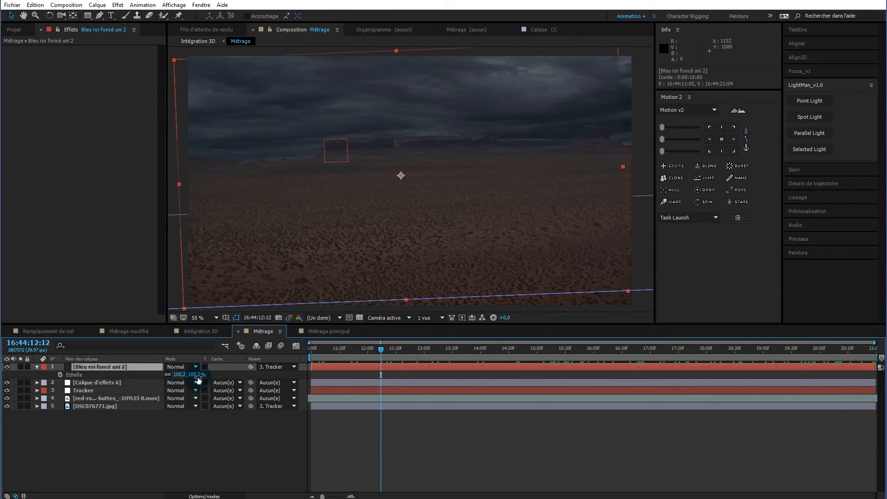
pyautogui.moveTo(197, 378); pyautogui.dragTo(460, 367)
pyautogui.click(348, 379)
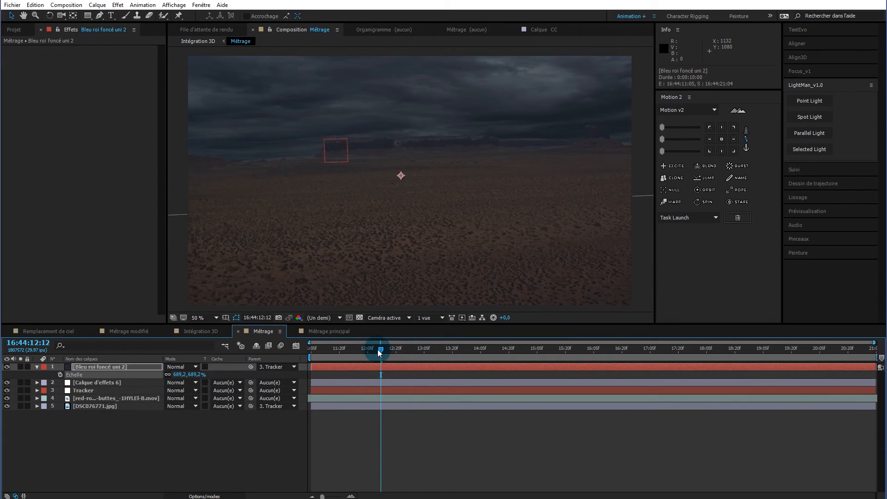
# Play back the footage with the enlarged haze solid, and toggle the solid's visibility to compare the image with and without it
pyautogui.press('space')
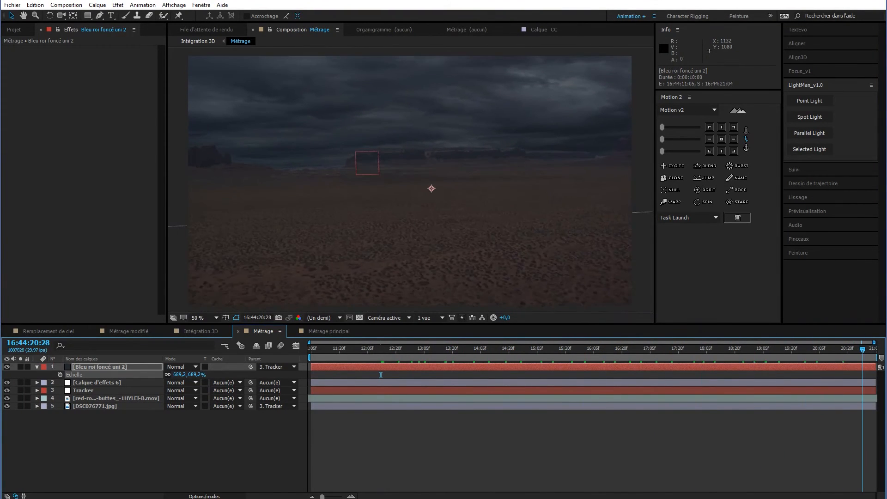
pyautogui.moveTo(661, 351); pyautogui.dragTo(430, 350)
pyautogui.press('space')
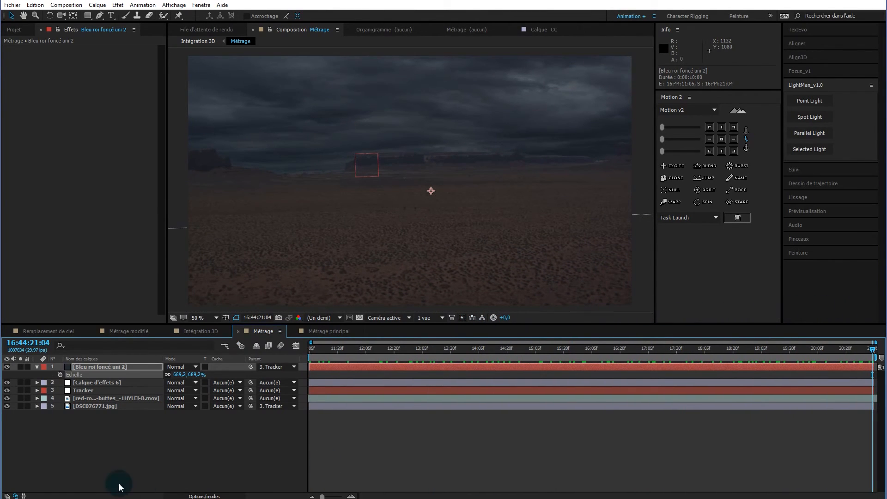
pyautogui.click(7, 366)
pyautogui.click(7, 367)
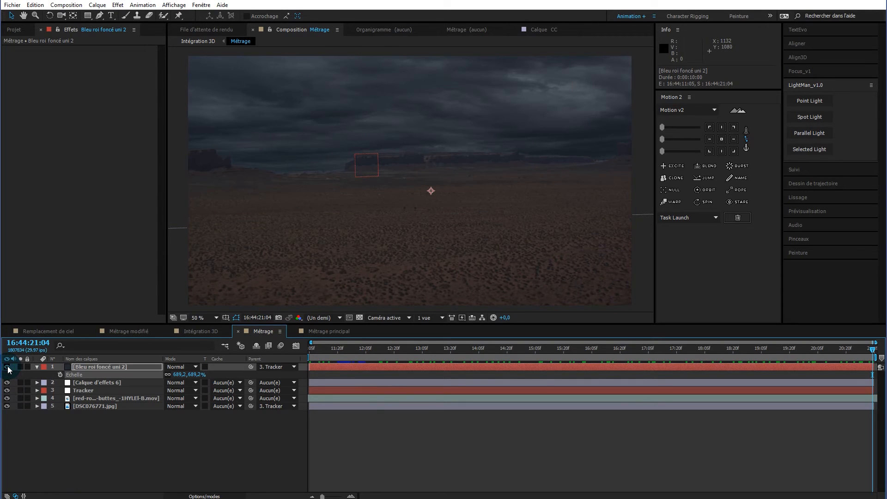
# Toggle the blue haze solid's visibility in Métrage to compare the image, and scrub back through the footage
pyautogui.click(7, 367)
pyautogui.click(7, 366)
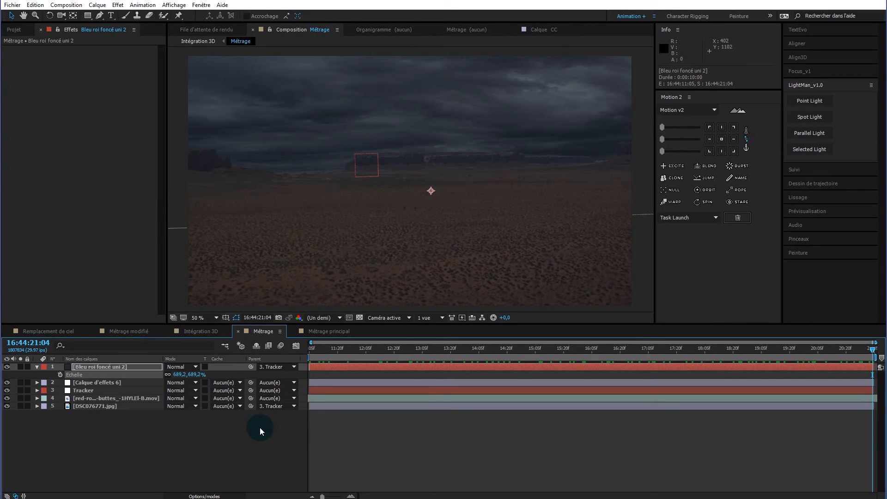
pyautogui.moveTo(323, 345); pyautogui.dragTo(482, 346)
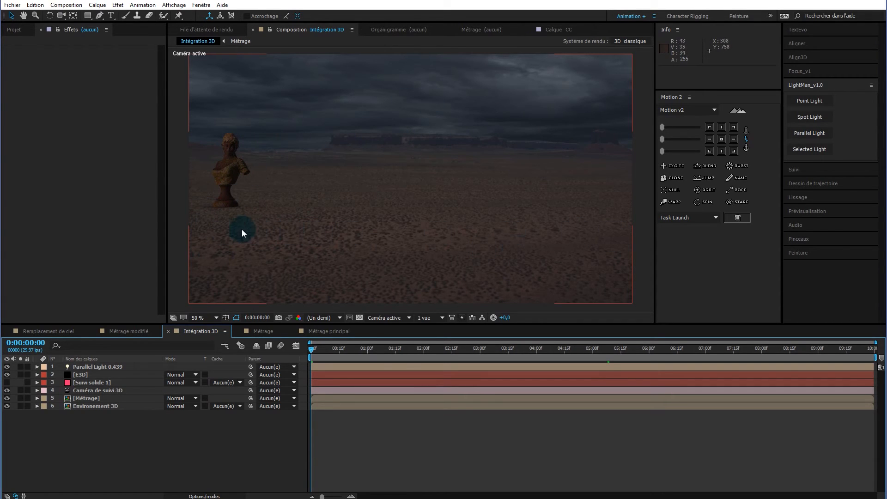
# Copy the Tracker layer from the Métrage composition and paste it into the Intégration 3D composition
pyautogui.click(101, 367)
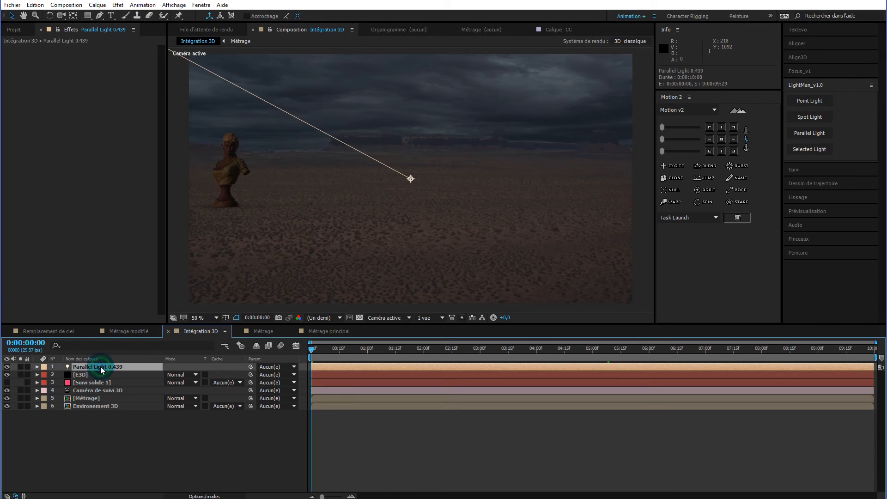
pyautogui.click(162, 442)
pyautogui.click(256, 332)
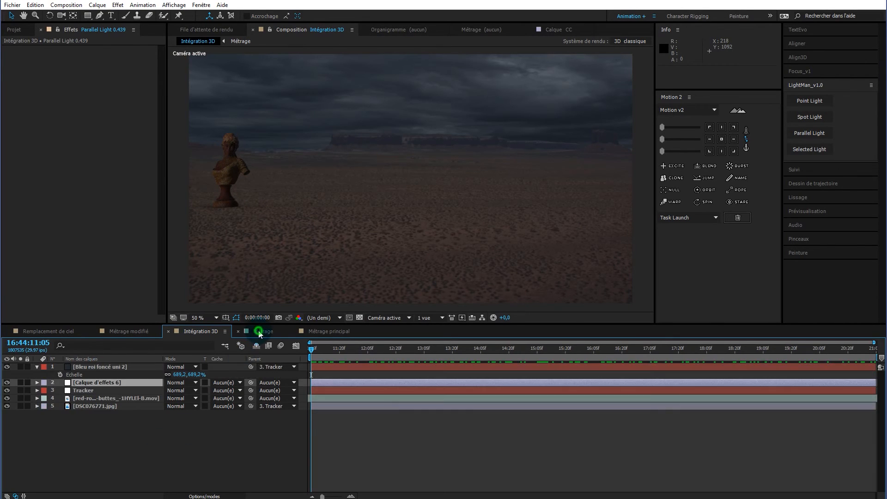
pyautogui.click(103, 391)
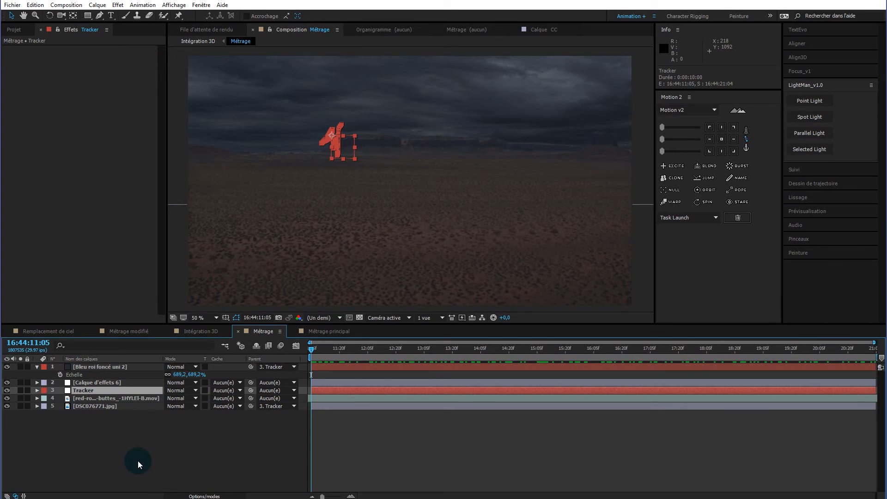
pyautogui.hotkey('ctrl', 'c')
pyautogui.click(202, 331)
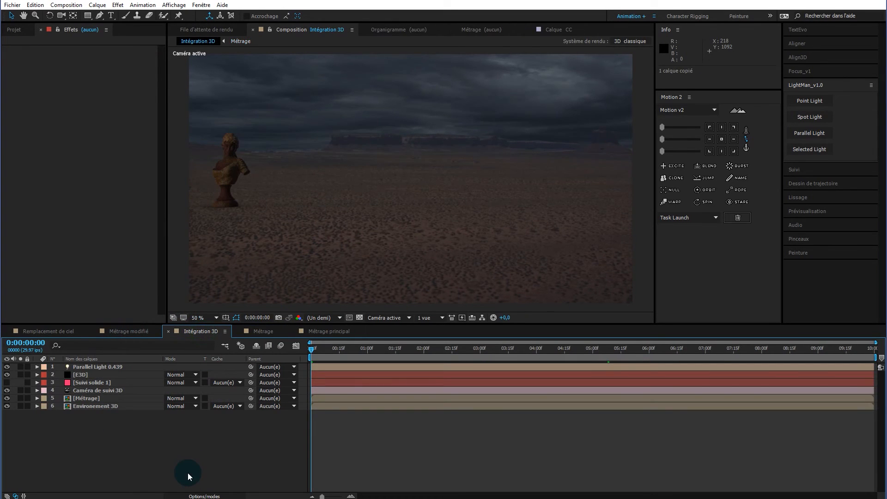
pyautogui.hotkey('ctrl', 'v')
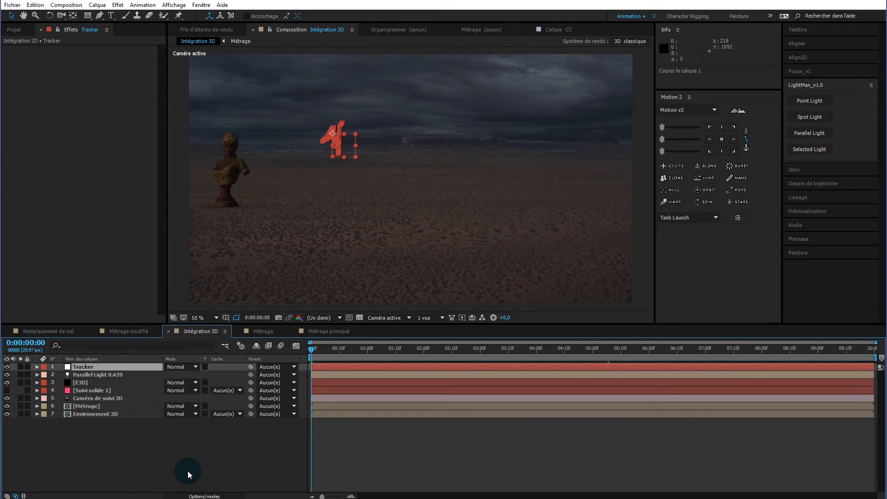
pyautogui.moveTo(310, 349); pyautogui.dragTo(288, 360)
pyautogui.click(165, 442)
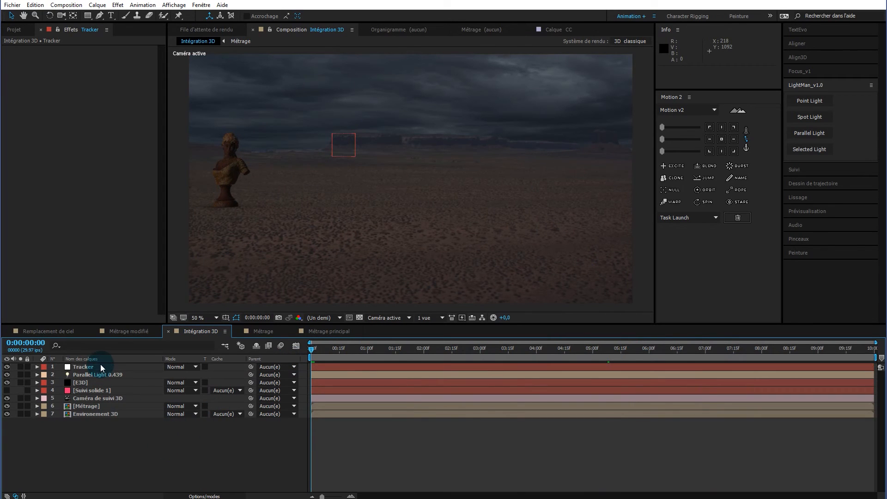
# Add the Bleu roi foncé uni 2 solid from the Solides folder below the Tracker layer and scale it to about 256% by 286%
pyautogui.click(13, 29)
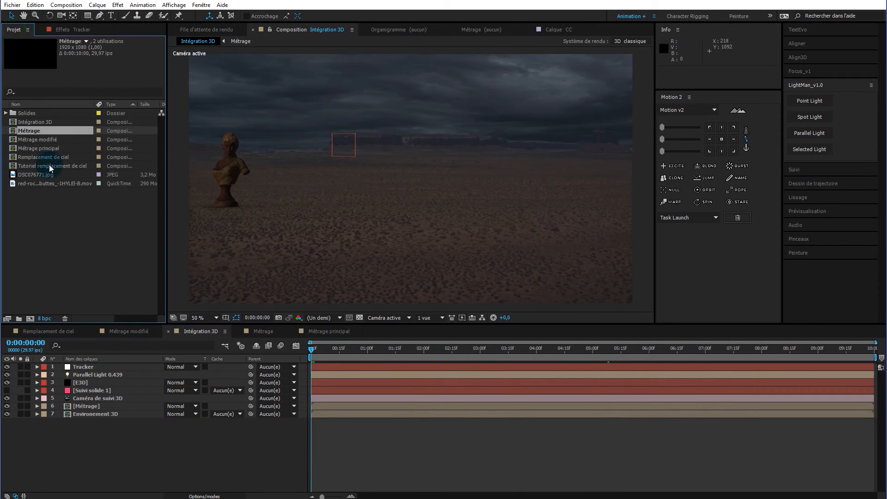
pyautogui.click(5, 113)
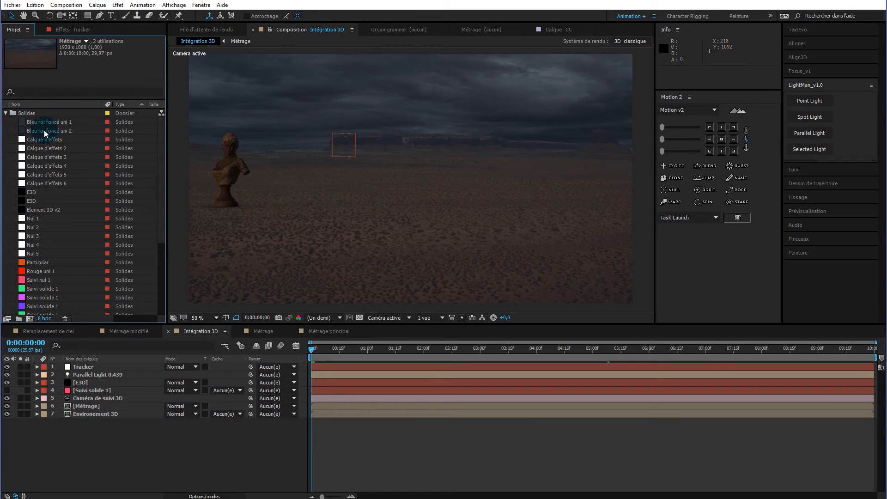
pyautogui.click(43, 129)
pyautogui.moveTo(43, 129); pyautogui.dragTo(101, 364)
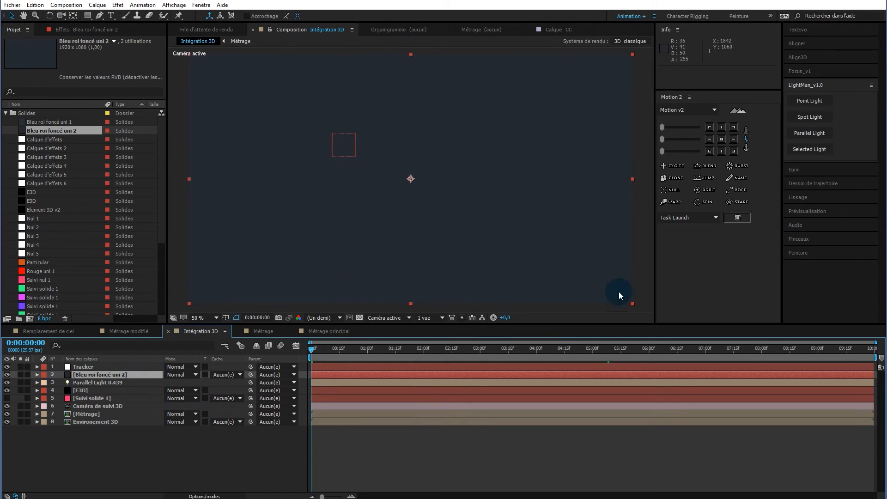
pyautogui.press(',')
pyautogui.moveTo(521, 242); pyautogui.dragTo(328, 310)
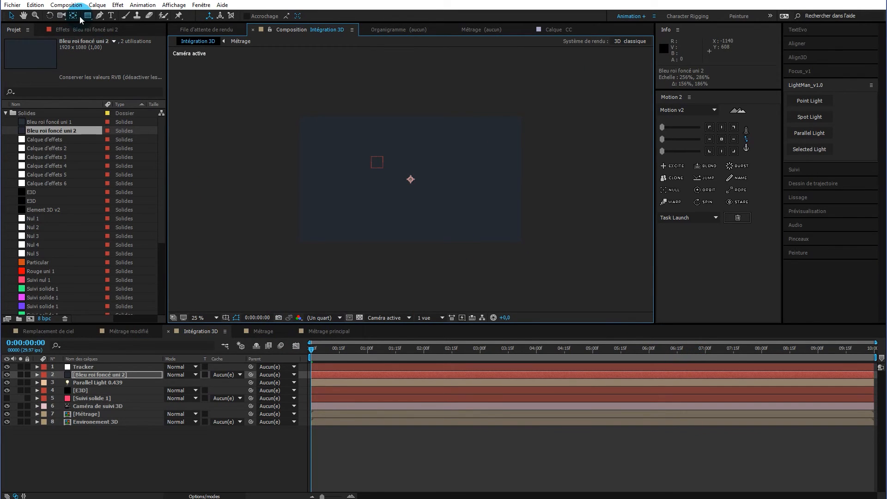
# Draw a wide rectangular mask around the blue solid, extending beyond both of its sides
pyautogui.press(',')
pyautogui.click(105, 377)
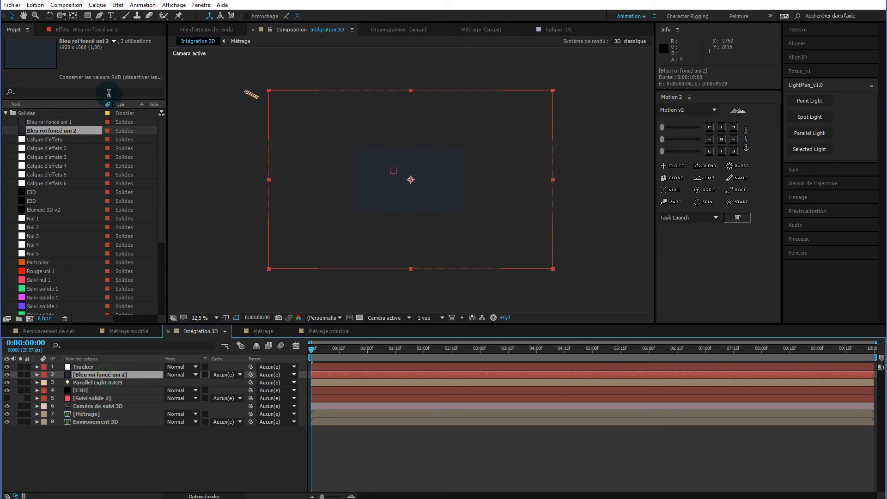
pyautogui.click(87, 15)
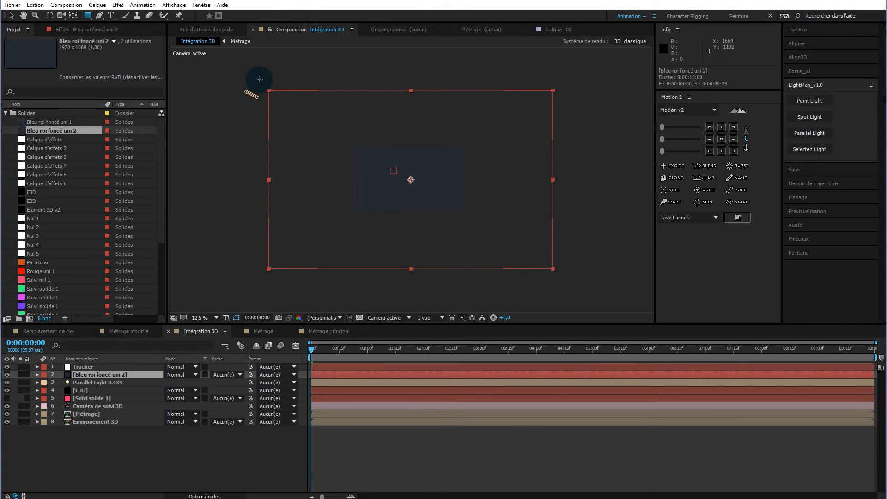
pyautogui.click(228, 80)
pyautogui.moveTo(310, 126); pyautogui.dragTo(621, 256)
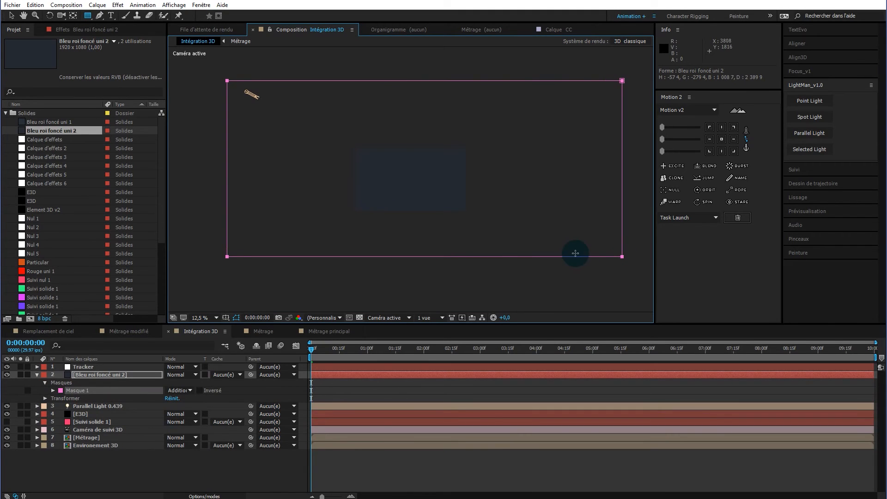
# Set the solid's mask feather to 702 pixels and the mask expansion to -171 pixels
pyautogui.click(52, 390)
pyautogui.click(180, 406)
pyautogui.moveTo(186, 408); pyautogui.dragTo(527, 412)
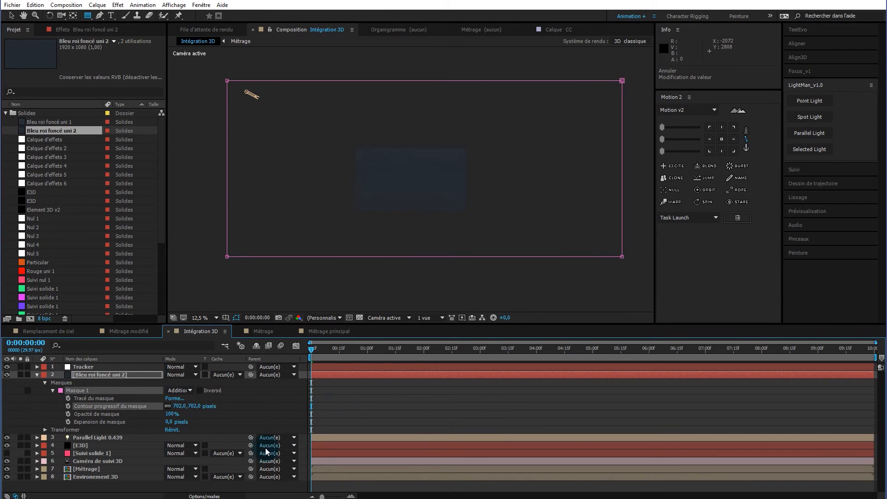
pyautogui.moveTo(172, 421); pyautogui.dragTo(102, 432)
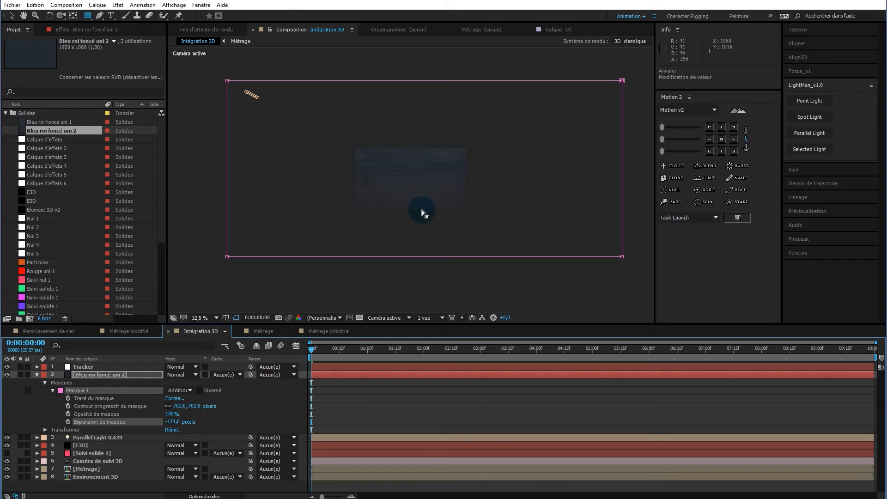
# Move the blue solid up to about 726, -278 so that its feathered lower edge fades over the desert ground
pyautogui.press('v')
pyautogui.click(493, 221)
pyautogui.scroll(4, 490, 217)
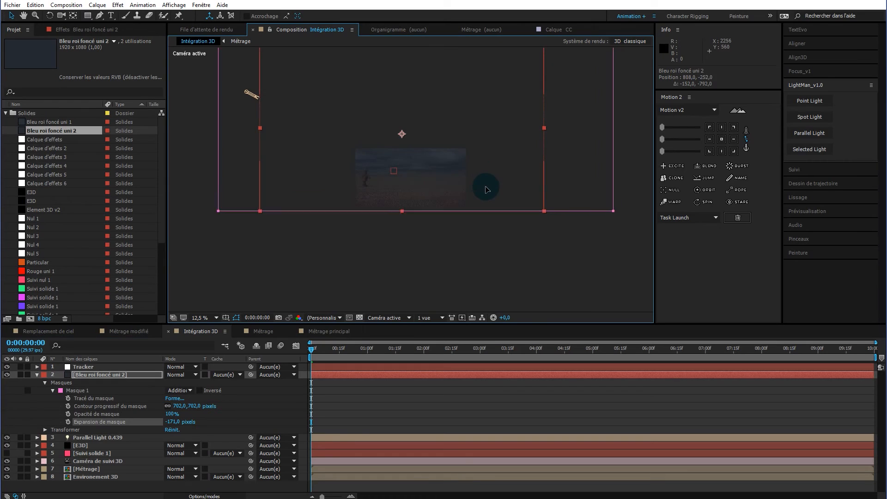
pyautogui.moveTo(553, 212); pyautogui.dragTo(532, 165)
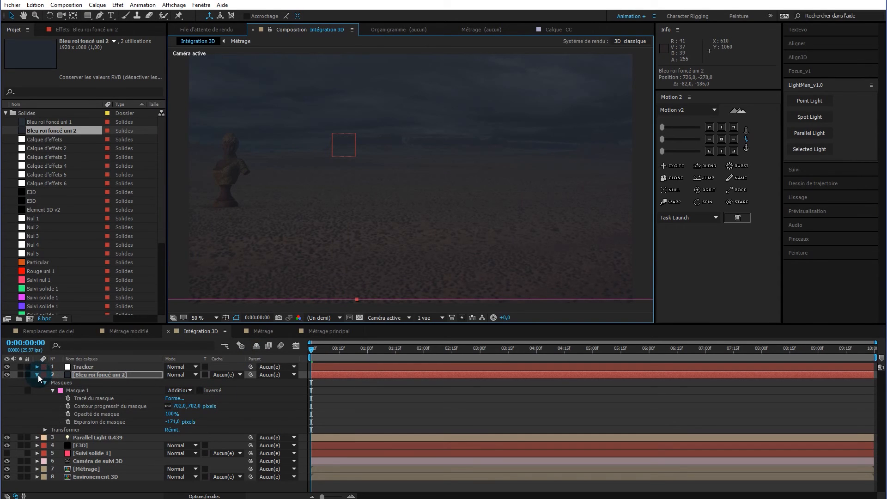
# Lower the opacity of Bleu roi foncé uni 2 in Intégration 3D to 45%
pyautogui.click(38, 375)
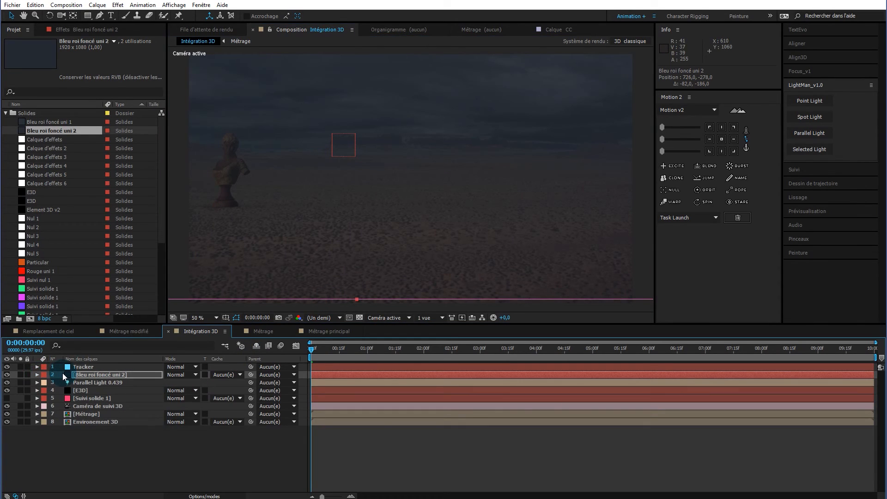
pyautogui.press('t')
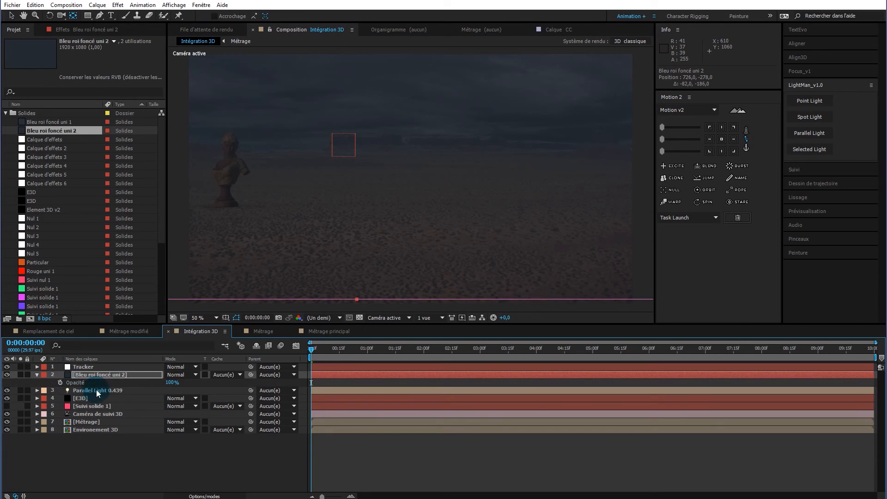
pyautogui.moveTo(171, 386); pyautogui.dragTo(152, 390)
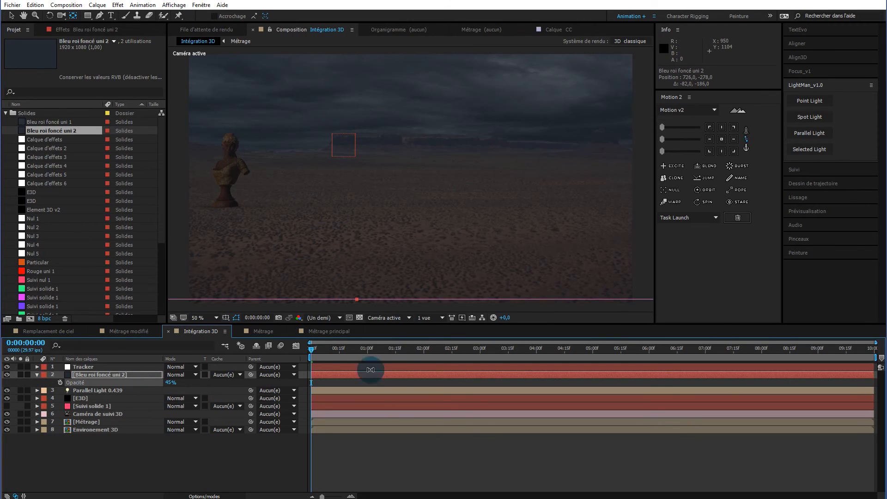
# Play and scrub through the Intégration 3D composition to check the haze over the statue, ending at the first frame
pyautogui.press('space')
pyautogui.moveTo(437, 348); pyautogui.dragTo(598, 353)
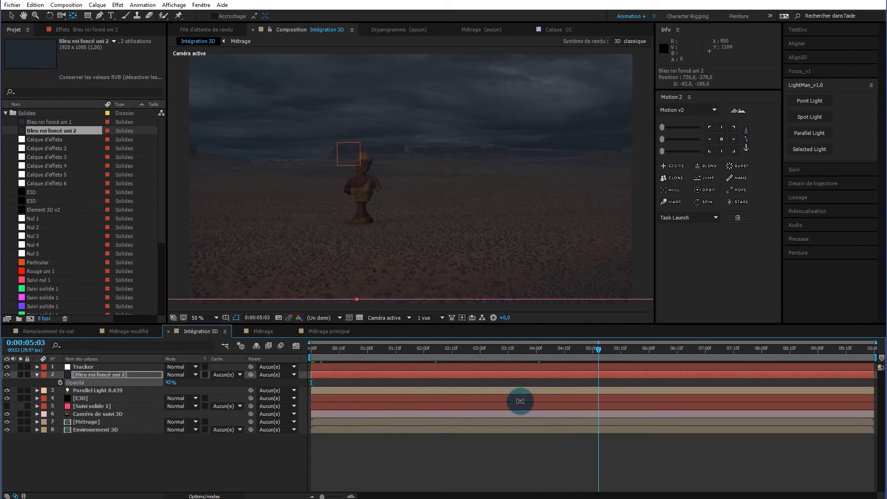
pyautogui.click(262, 459)
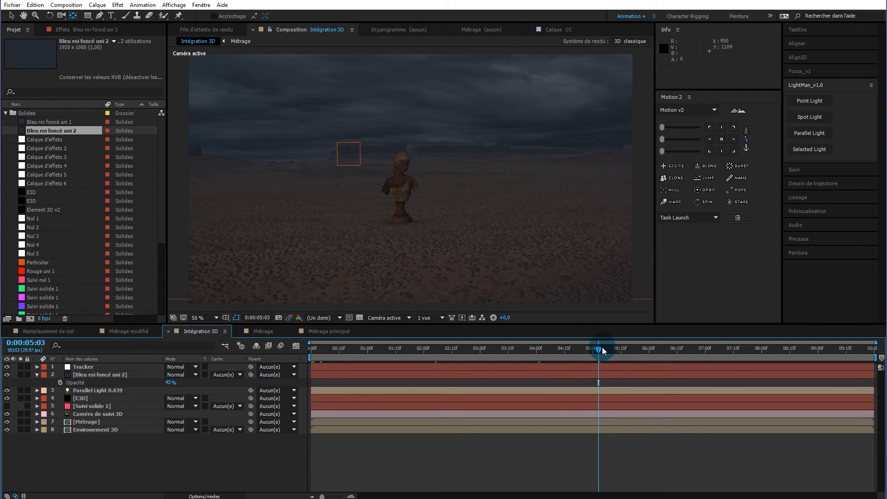
pyautogui.moveTo(598, 350); pyautogui.dragTo(303, 328)
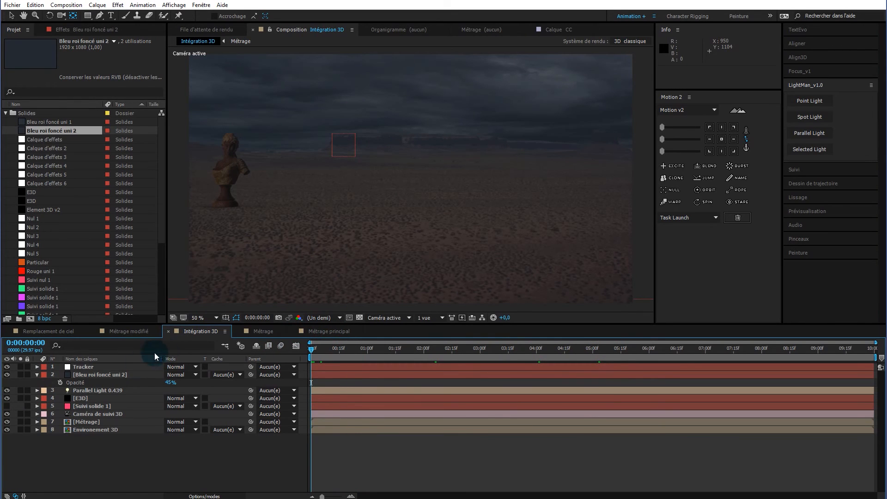
pyautogui.click(37, 376)
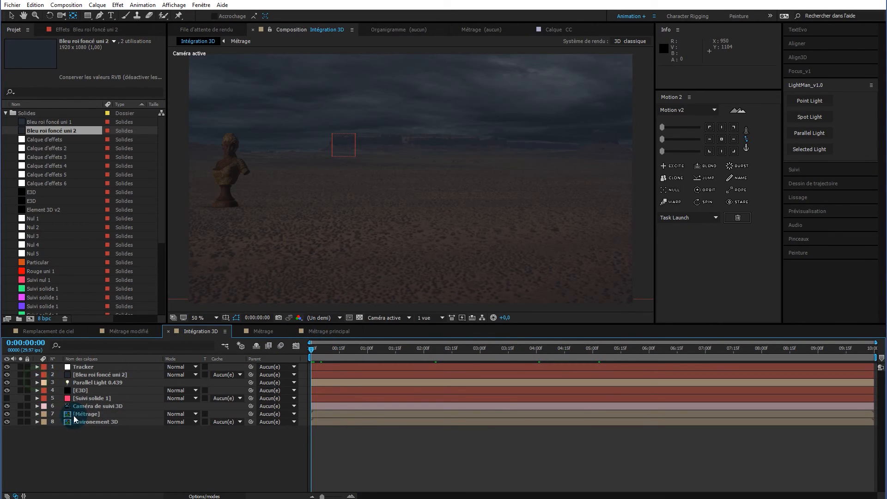
# Create an adjustment layer above all layers in Intégration 3D and apply the Courbes colour-correction effect to it
pyautogui.rightClick(176, 450)
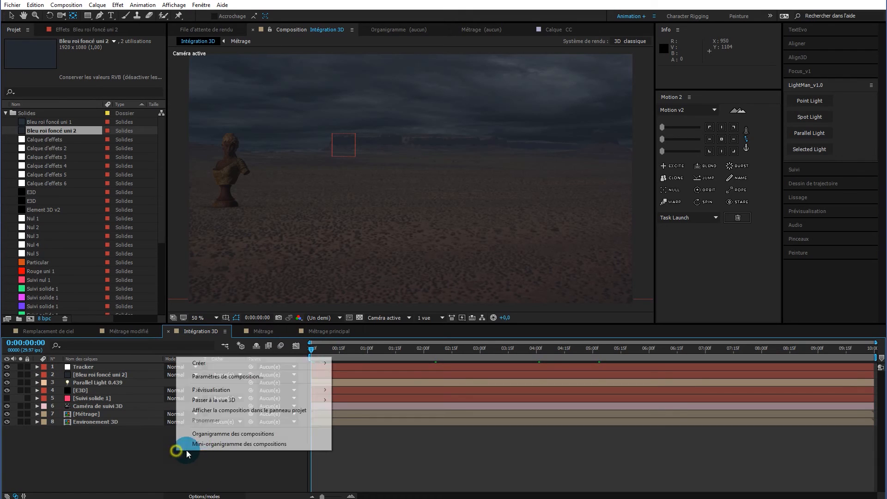
pyautogui.moveTo(226, 365)
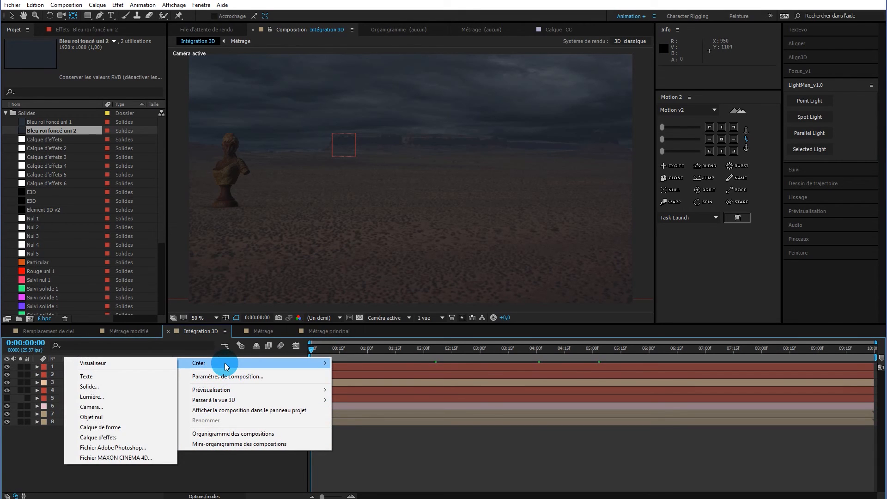
pyautogui.click(115, 437)
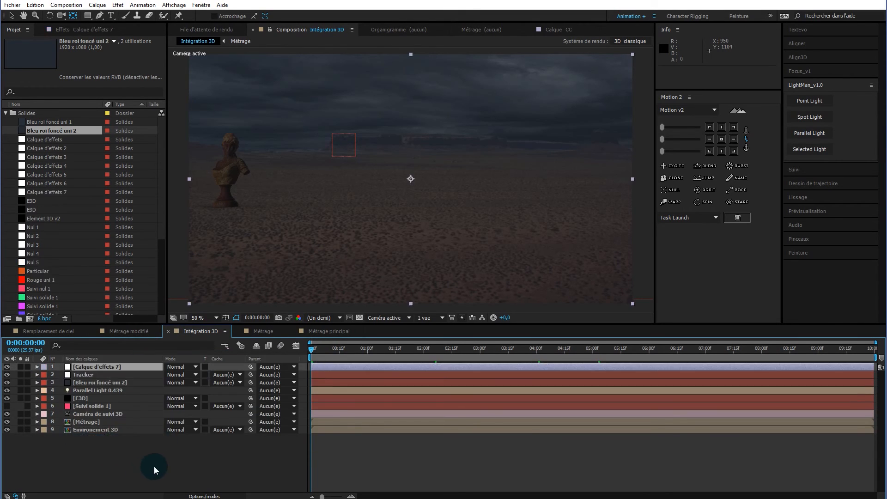
pyautogui.click(87, 27)
pyautogui.rightClick(83, 103)
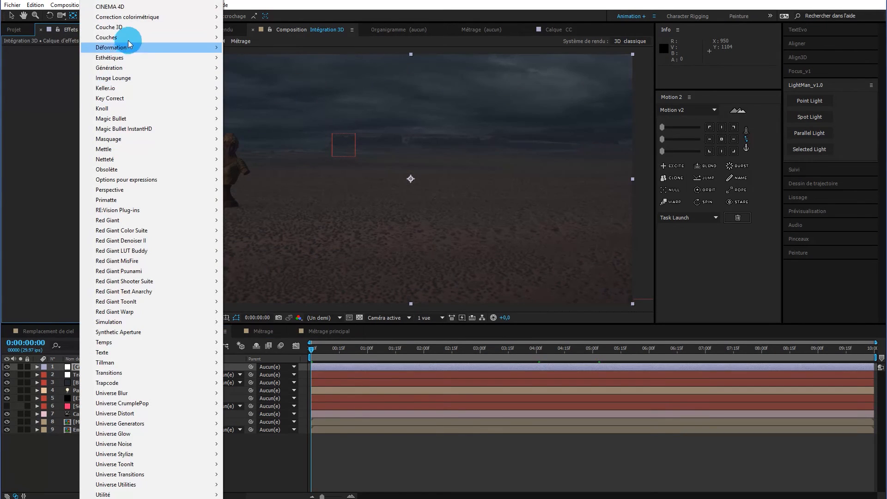
pyautogui.moveTo(178, 17)
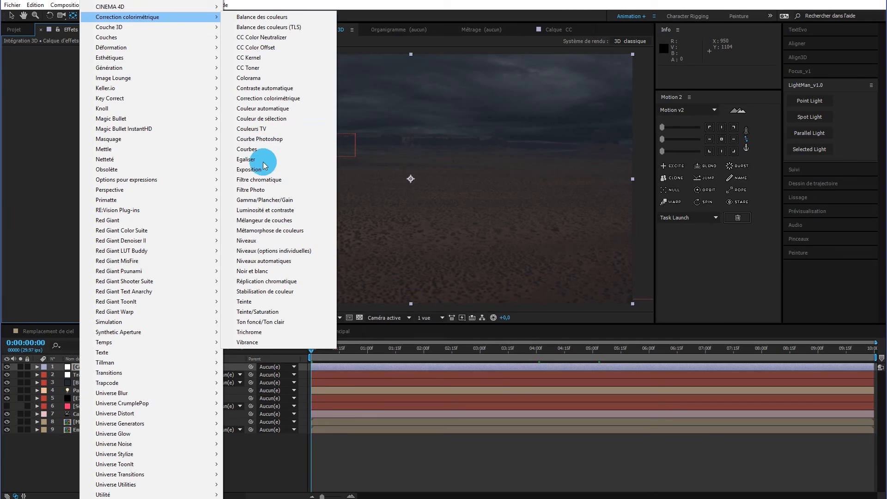
pyautogui.click(248, 149)
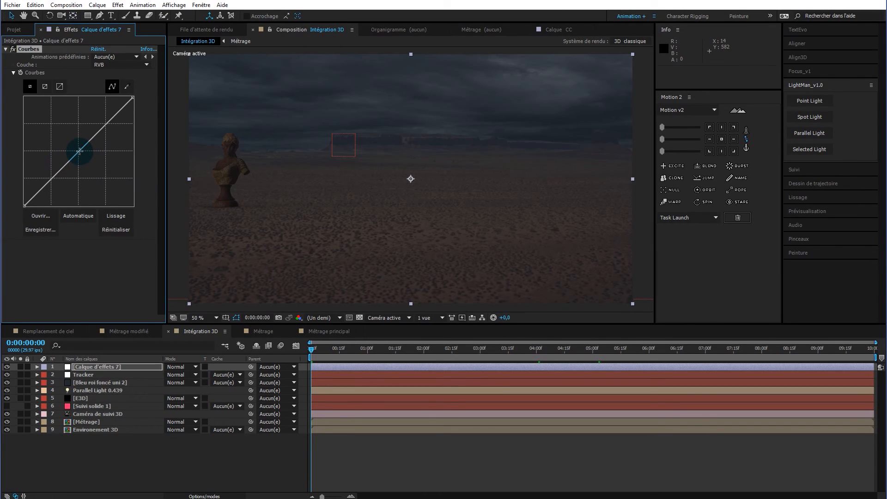
# Pull down the midtones of the RVB curve slightly, and lower the midtones of the Rouge curve
pyautogui.moveTo(79, 150); pyautogui.dragTo(80, 157)
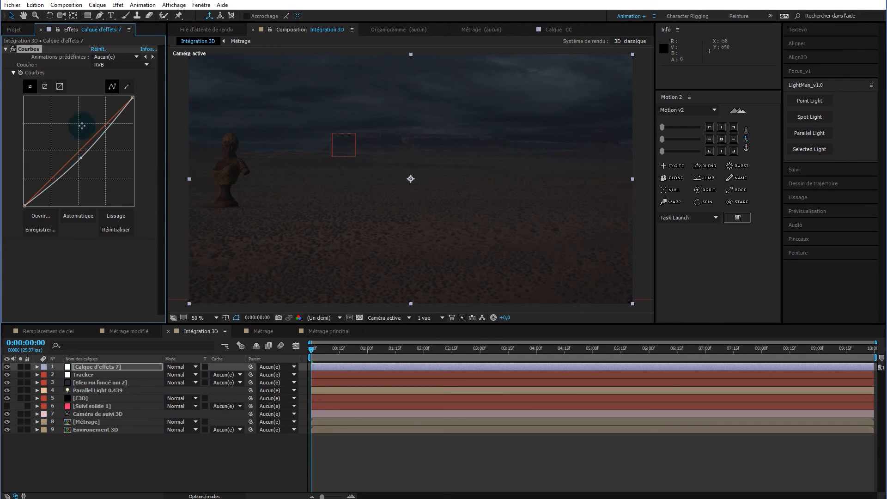
pyautogui.click(104, 65)
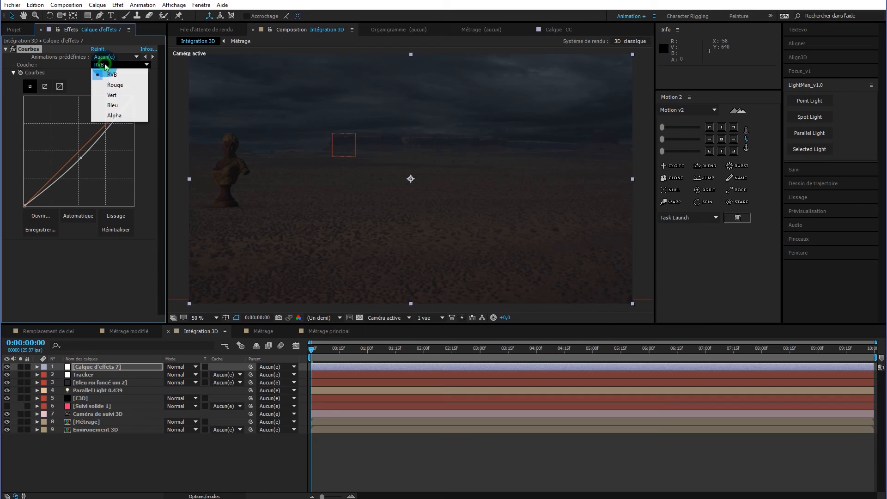
pyautogui.click(113, 87)
pyautogui.moveTo(86, 147); pyautogui.dragTo(80, 155)
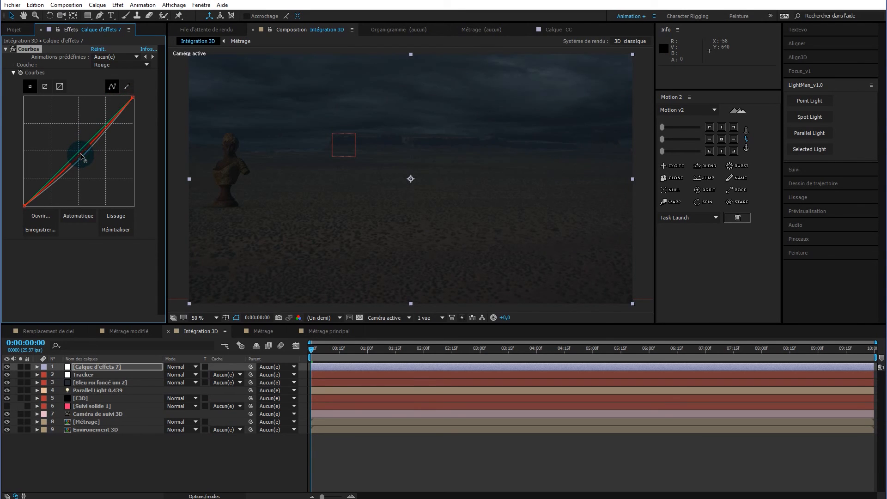
# Raise the midtones of the Bleu curve slightly in the Courbes effect on the adjustment layer
pyautogui.click(107, 67)
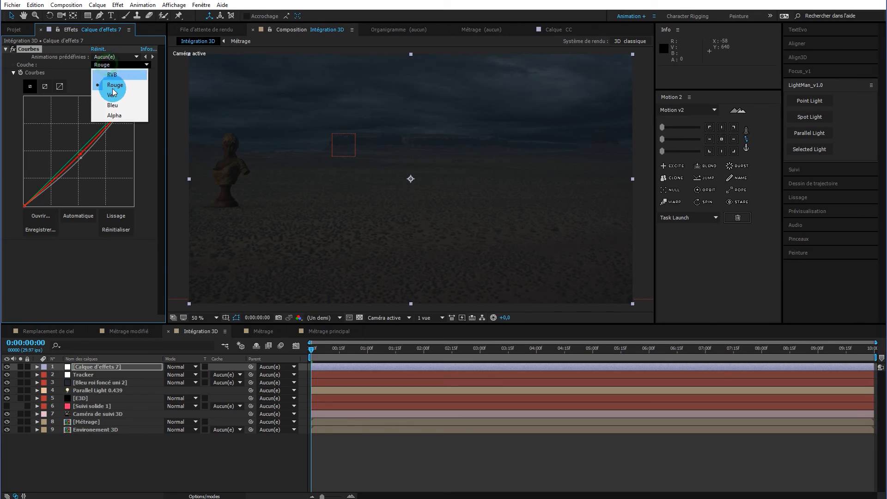
pyautogui.click(113, 103)
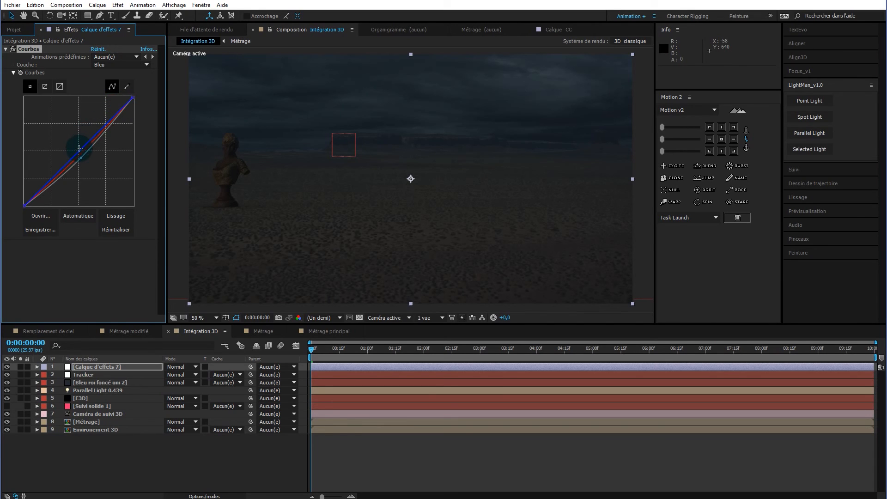
pyautogui.moveTo(80, 152); pyautogui.dragTo(78, 151)
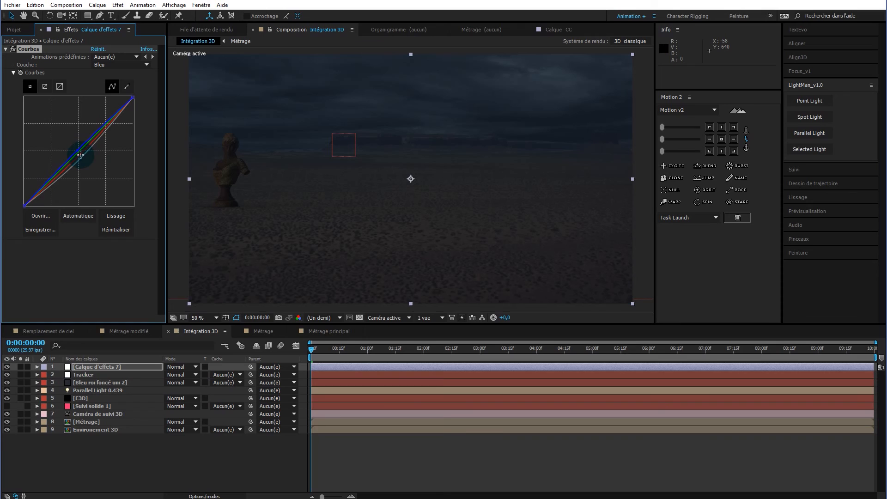
# Enlarge the curve graph and fine-tune the grade by raising the midtones of the Rouge and RVB curves slightly
pyautogui.click(58, 89)
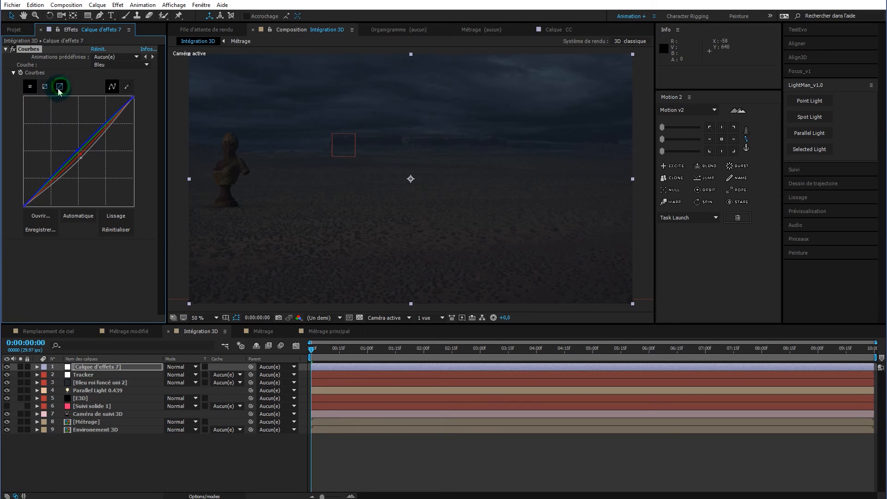
pyautogui.moveTo(166, 190); pyautogui.dragTo(291, 189)
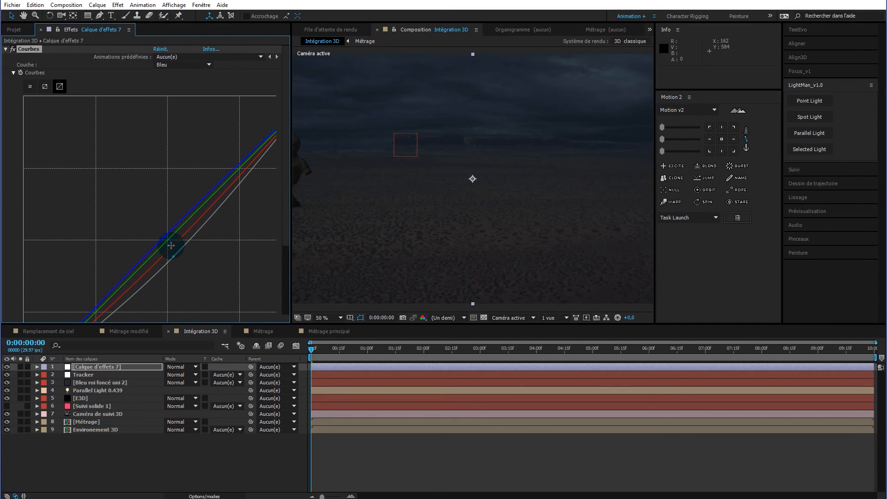
pyautogui.moveTo(172, 247); pyautogui.dragTo(171, 241)
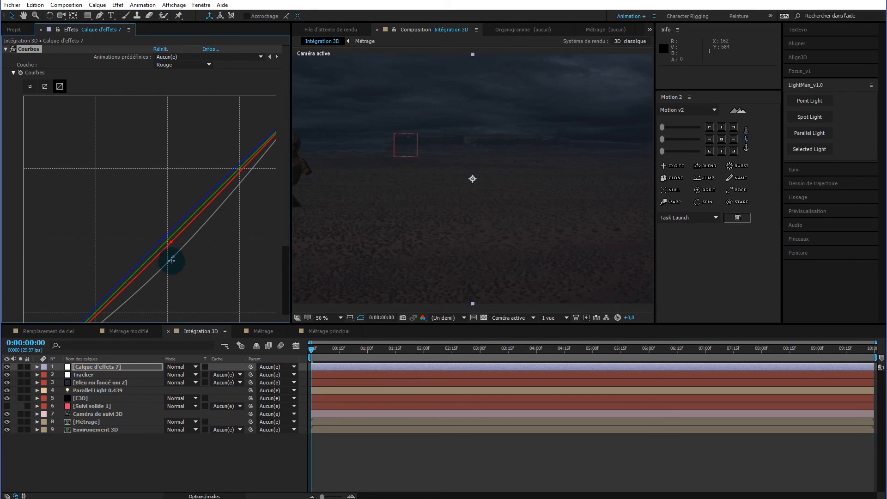
pyautogui.click(178, 248)
pyautogui.moveTo(177, 248); pyautogui.dragTo(176, 247)
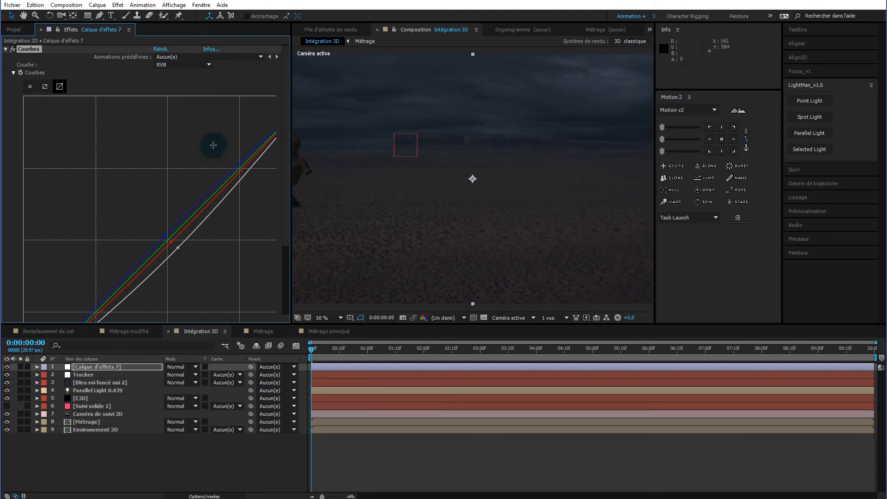
# Return the curve graph to its small size and narrow the effect controls to show the whole composition again
pyautogui.click(33, 88)
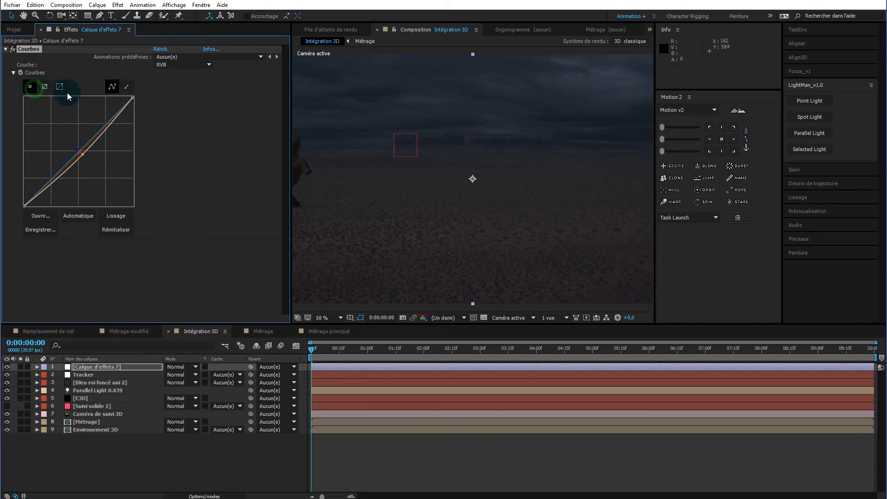
pyautogui.moveTo(288, 130); pyautogui.dragTo(157, 123)
pyautogui.click(445, 153)
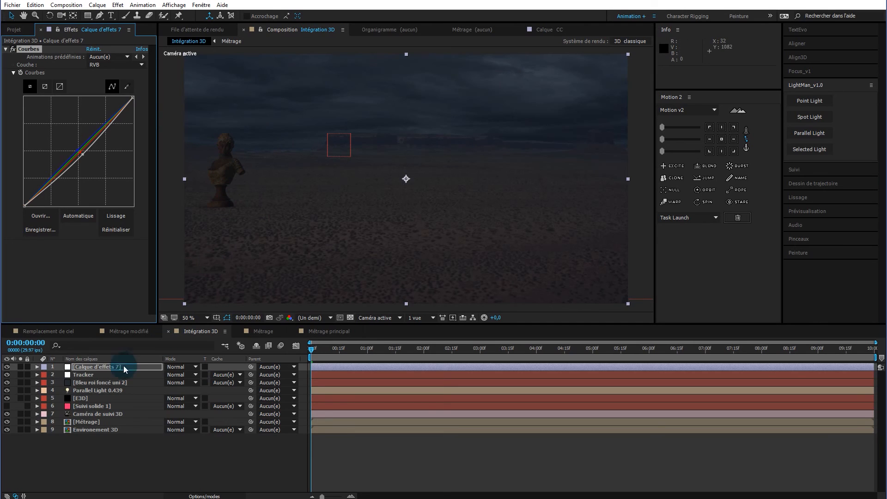
# Lower the intensity of Parallel Light 0.439, trying 70% before settling on 80%, and collapse the light's properties
pyautogui.click(92, 390)
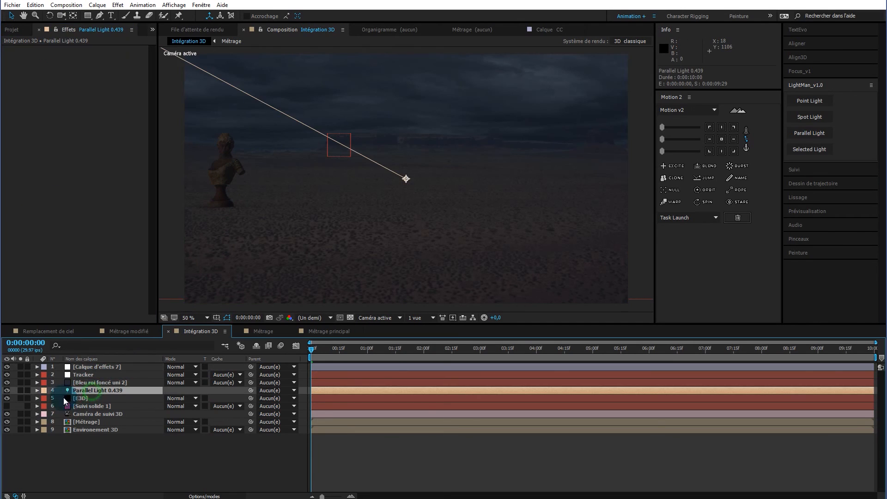
pyautogui.click(37, 390)
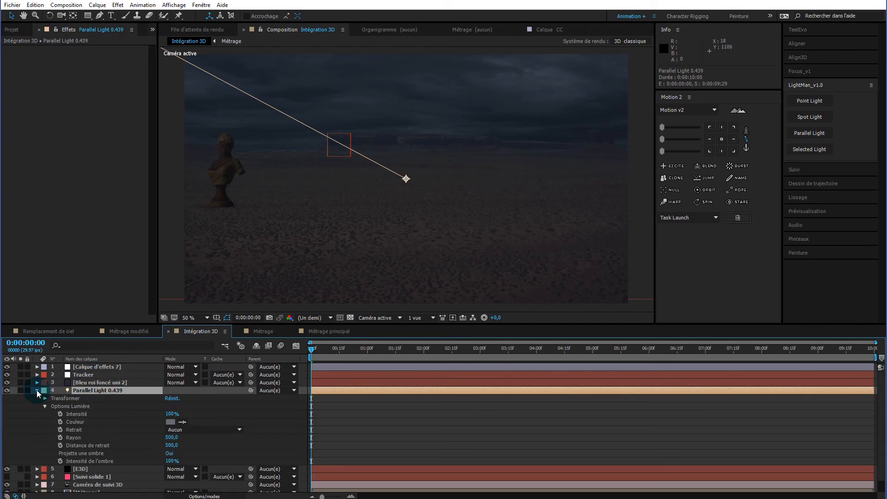
pyautogui.click(36, 389)
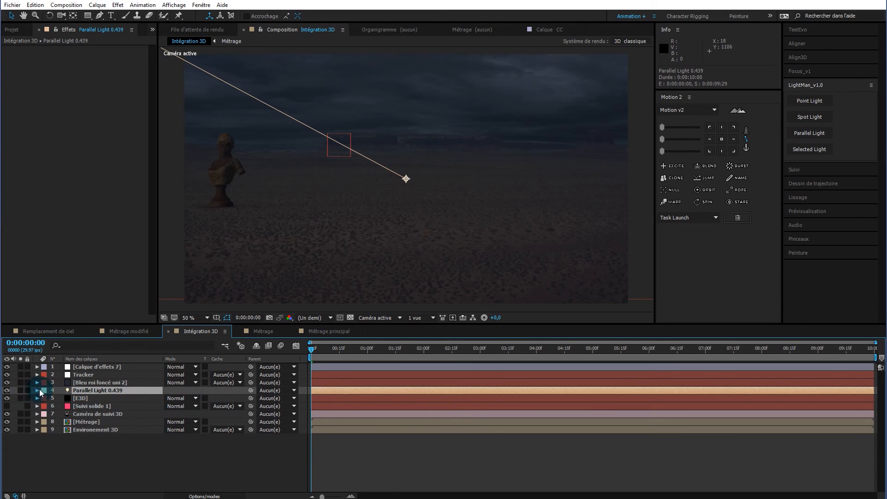
pyautogui.click(37, 390)
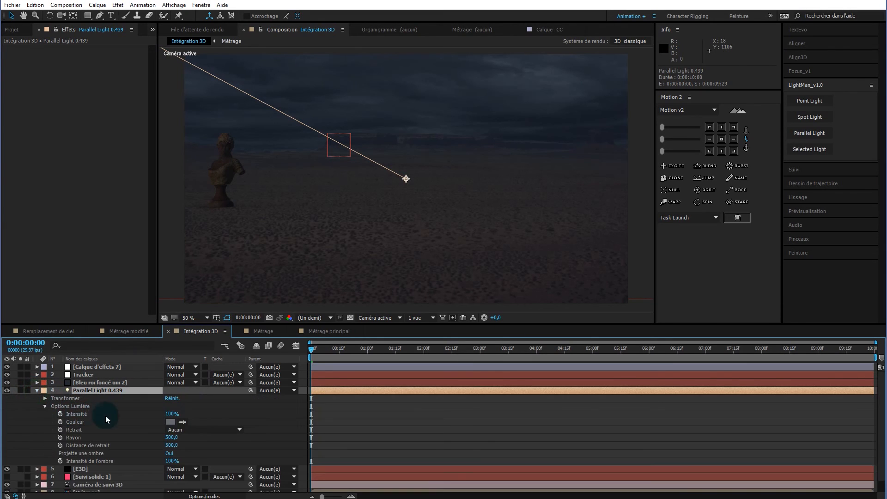
pyautogui.click(168, 414)
pyautogui.write('70')
pyautogui.press('Return')
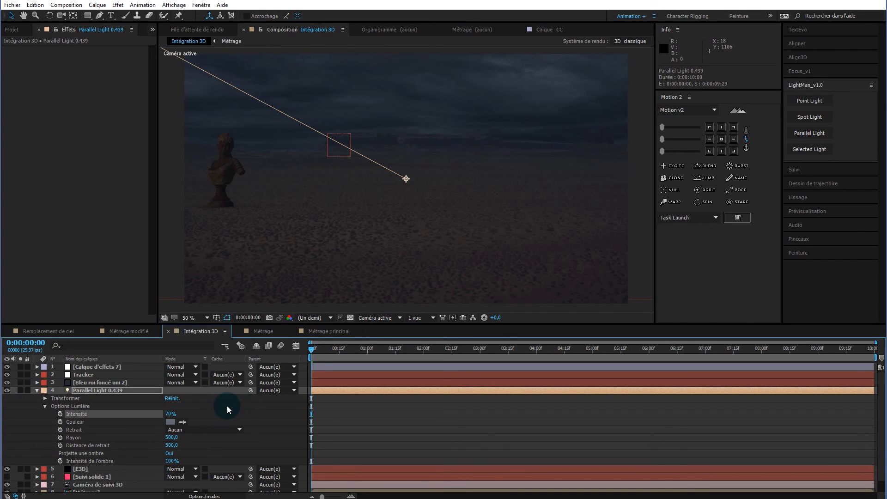
pyautogui.click(170, 413)
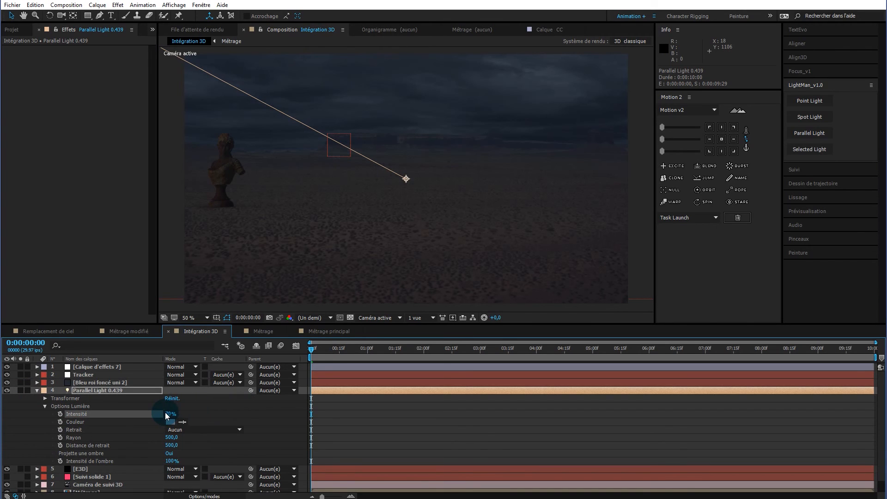
pyautogui.click(198, 405)
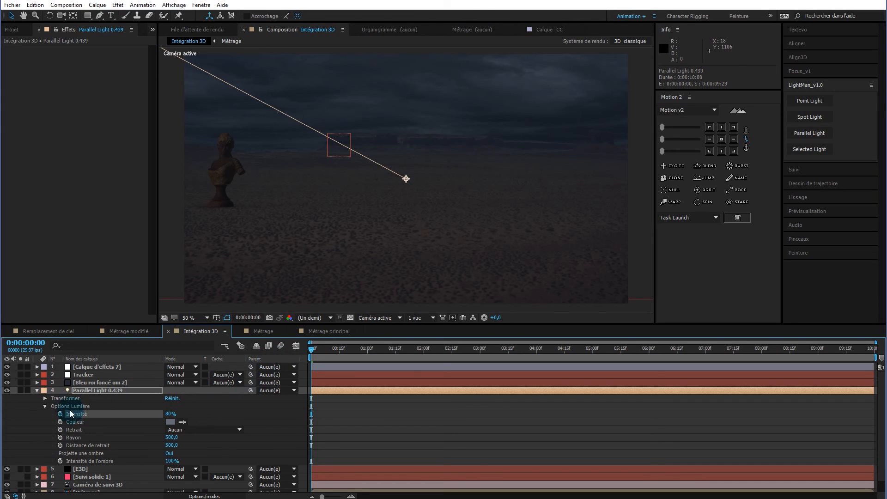
pyautogui.click(37, 392)
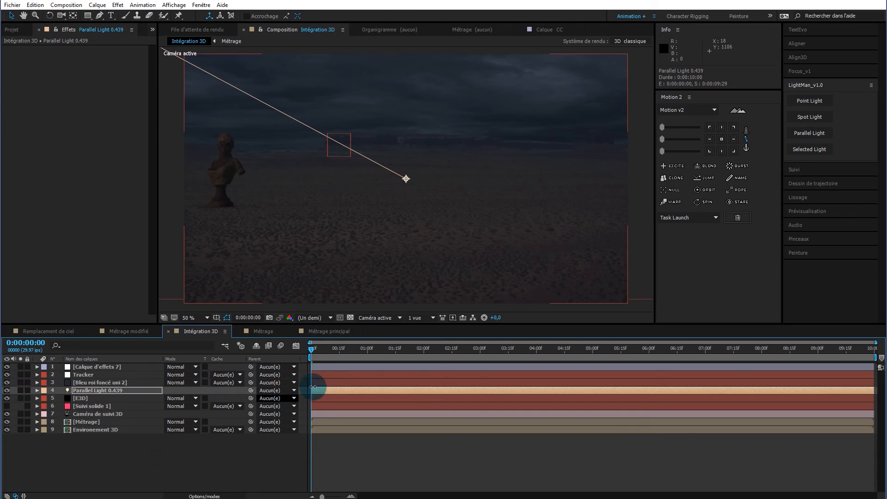
pyautogui.click(284, 455)
# Scrub Intégration 3D forward to 0:00:03:25 to check the statue, and hide the Tracker layer
pyautogui.moveTo(311, 350); pyautogui.dragTo(527, 339)
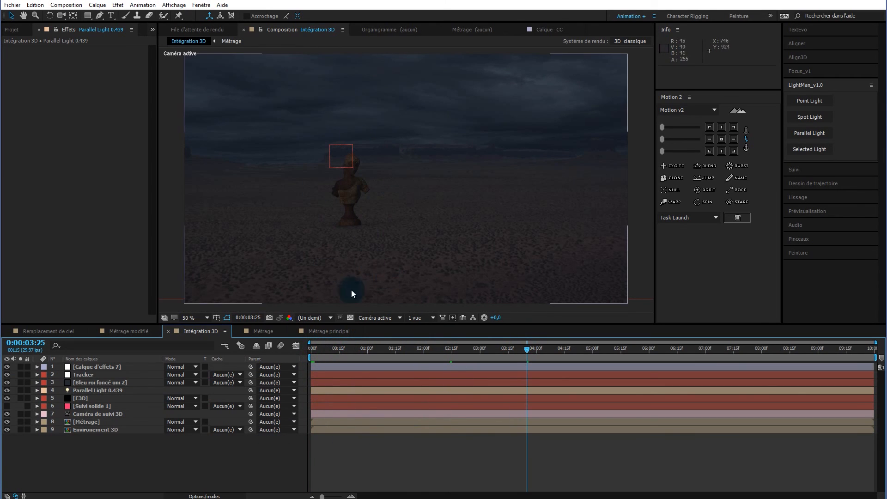
pyautogui.click(7, 375)
pyautogui.click(190, 459)
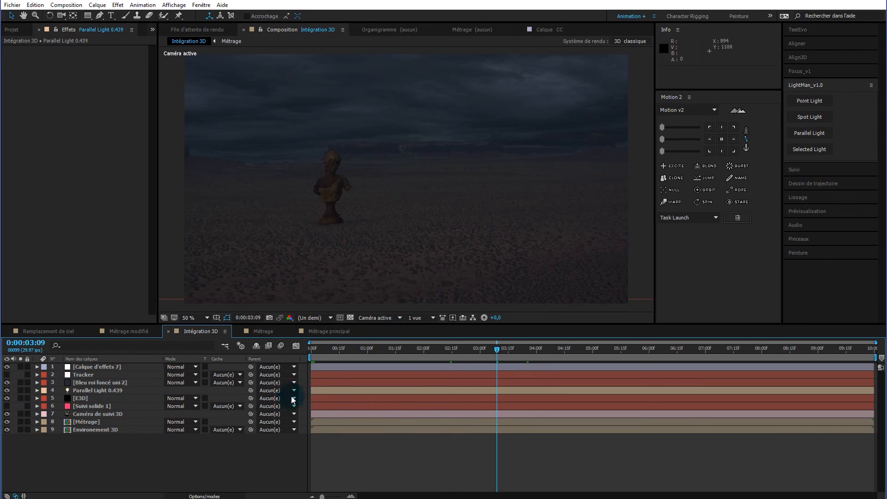
# Compare the shot without and with the E3D layer, and scrub back to the first frame
pyautogui.click(7, 398)
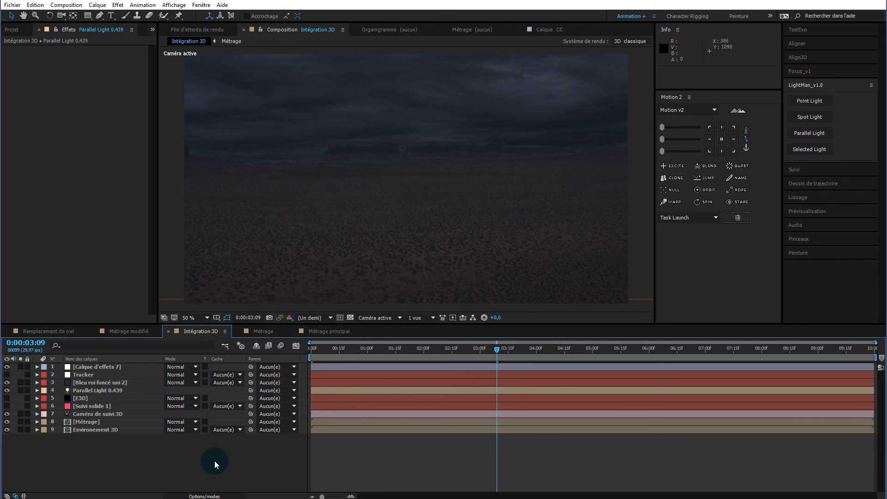
pyautogui.click(7, 399)
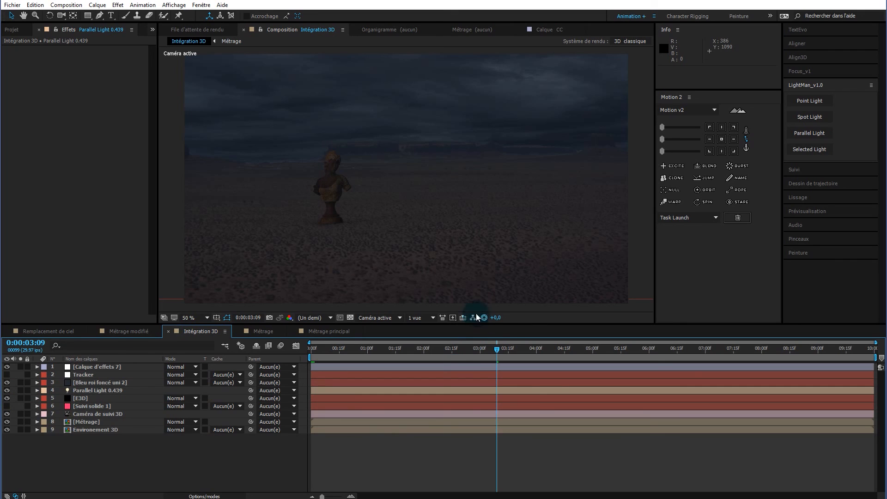
pyautogui.moveTo(498, 350); pyautogui.dragTo(305, 350)
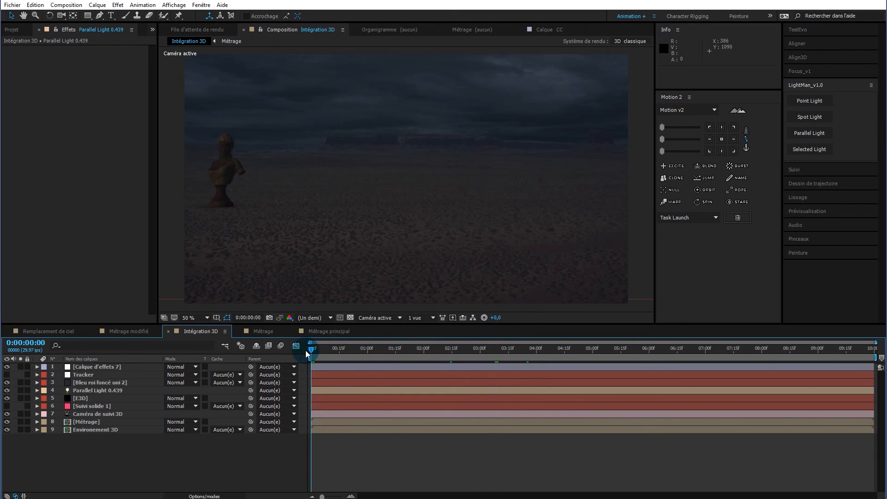